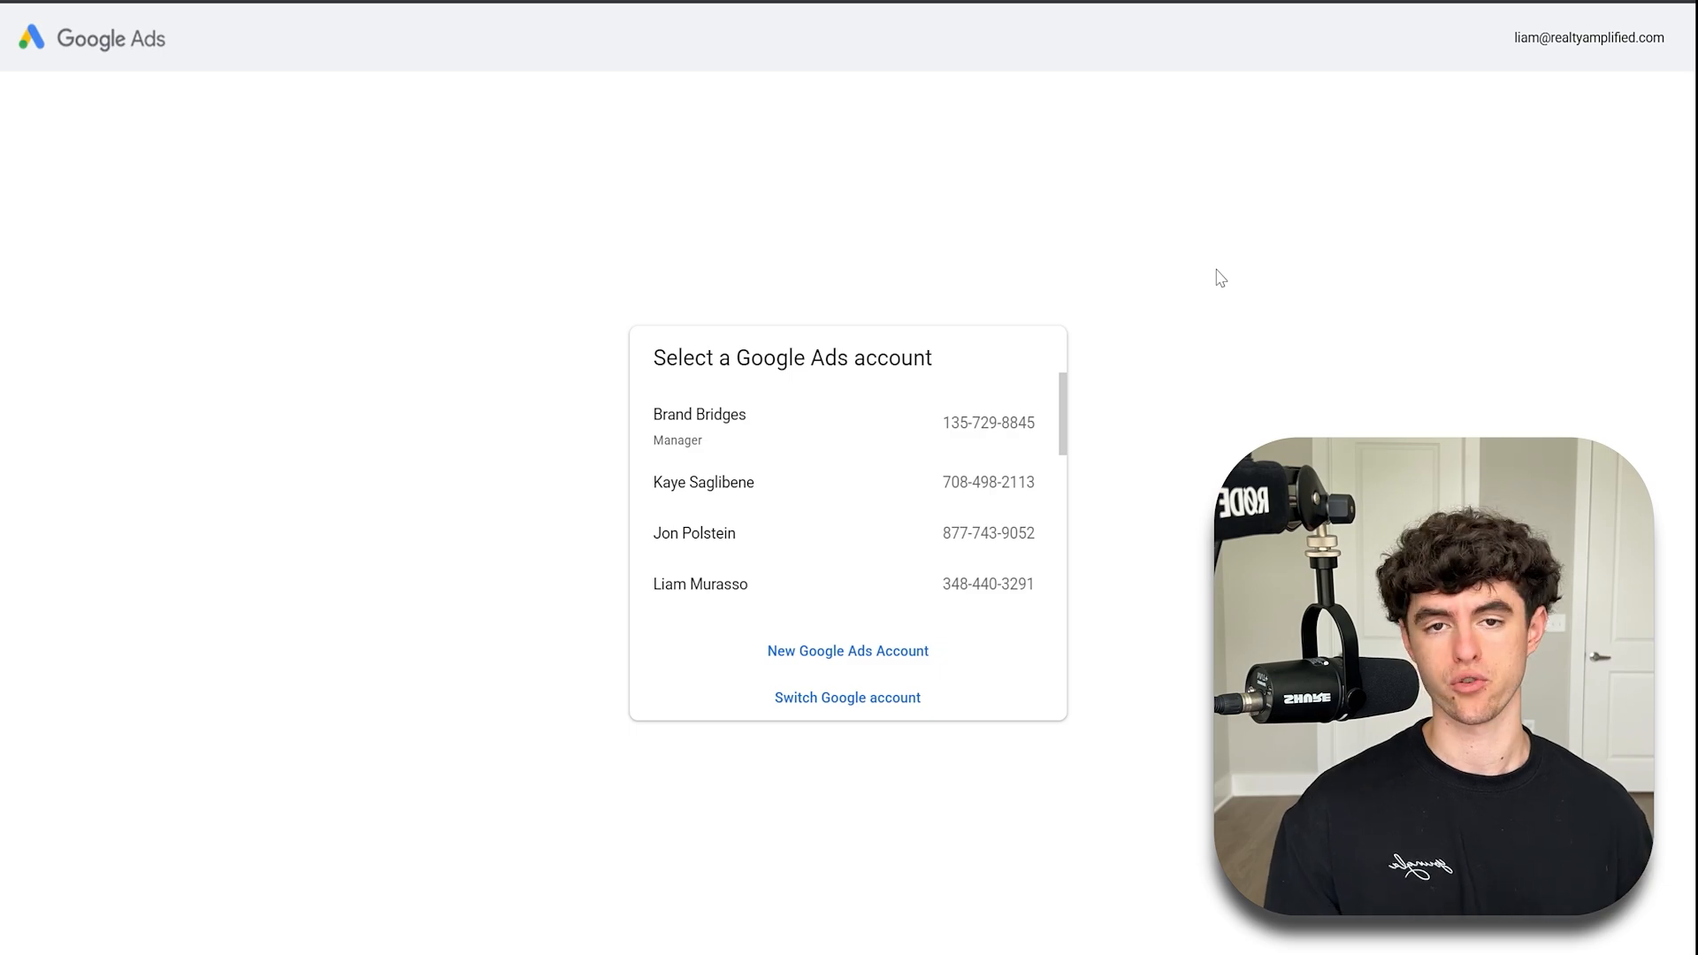
# - Start a new Google Ads account and continue past the business name and website page
pyautogui.click(806, 653)
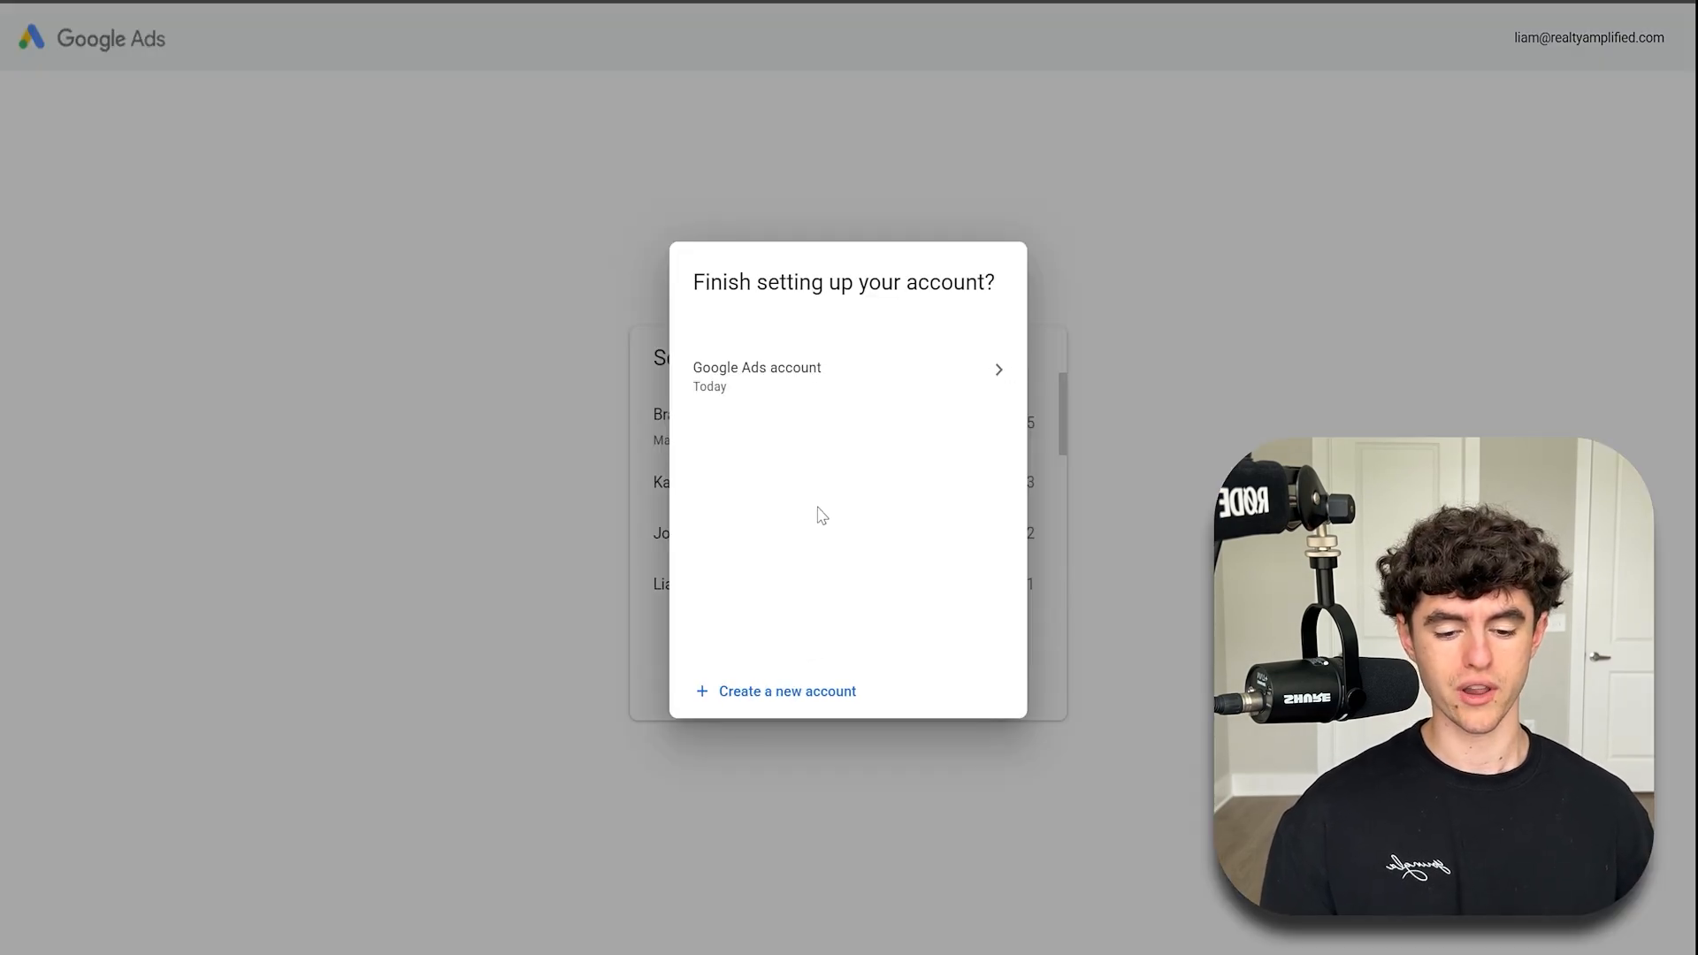
pyautogui.press('Escape')
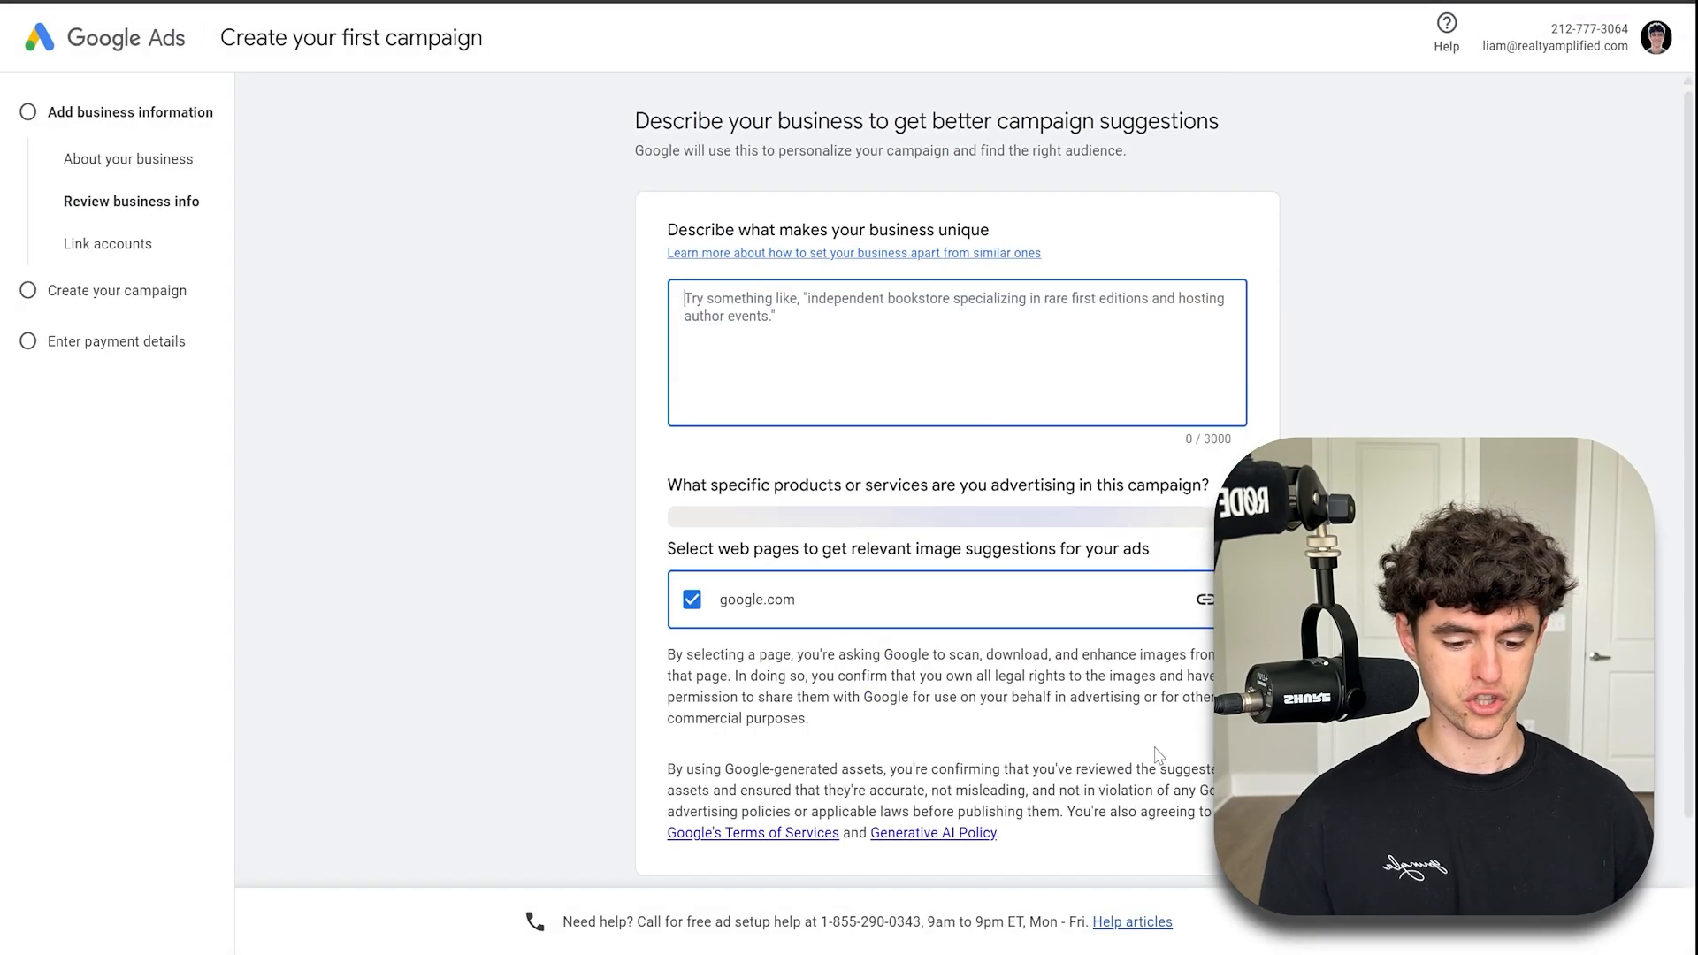
pyautogui.scroll(-2, 1156, 754)
pyautogui.click(1169, 831)
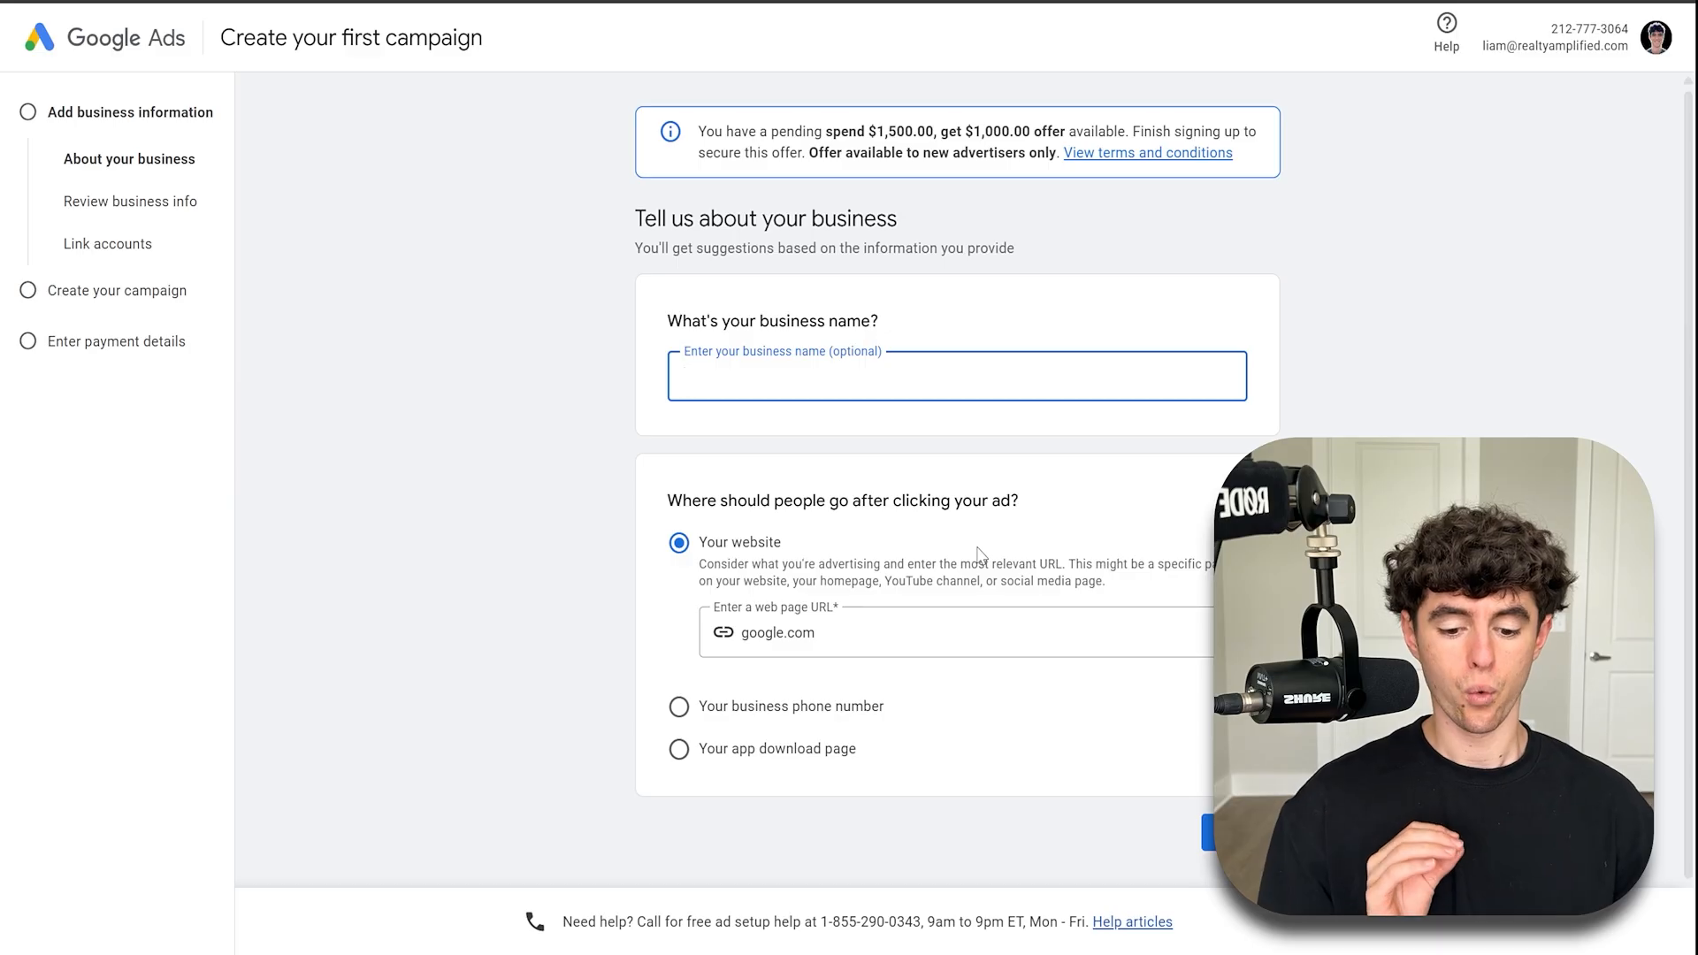
pyautogui.click(502, 238)
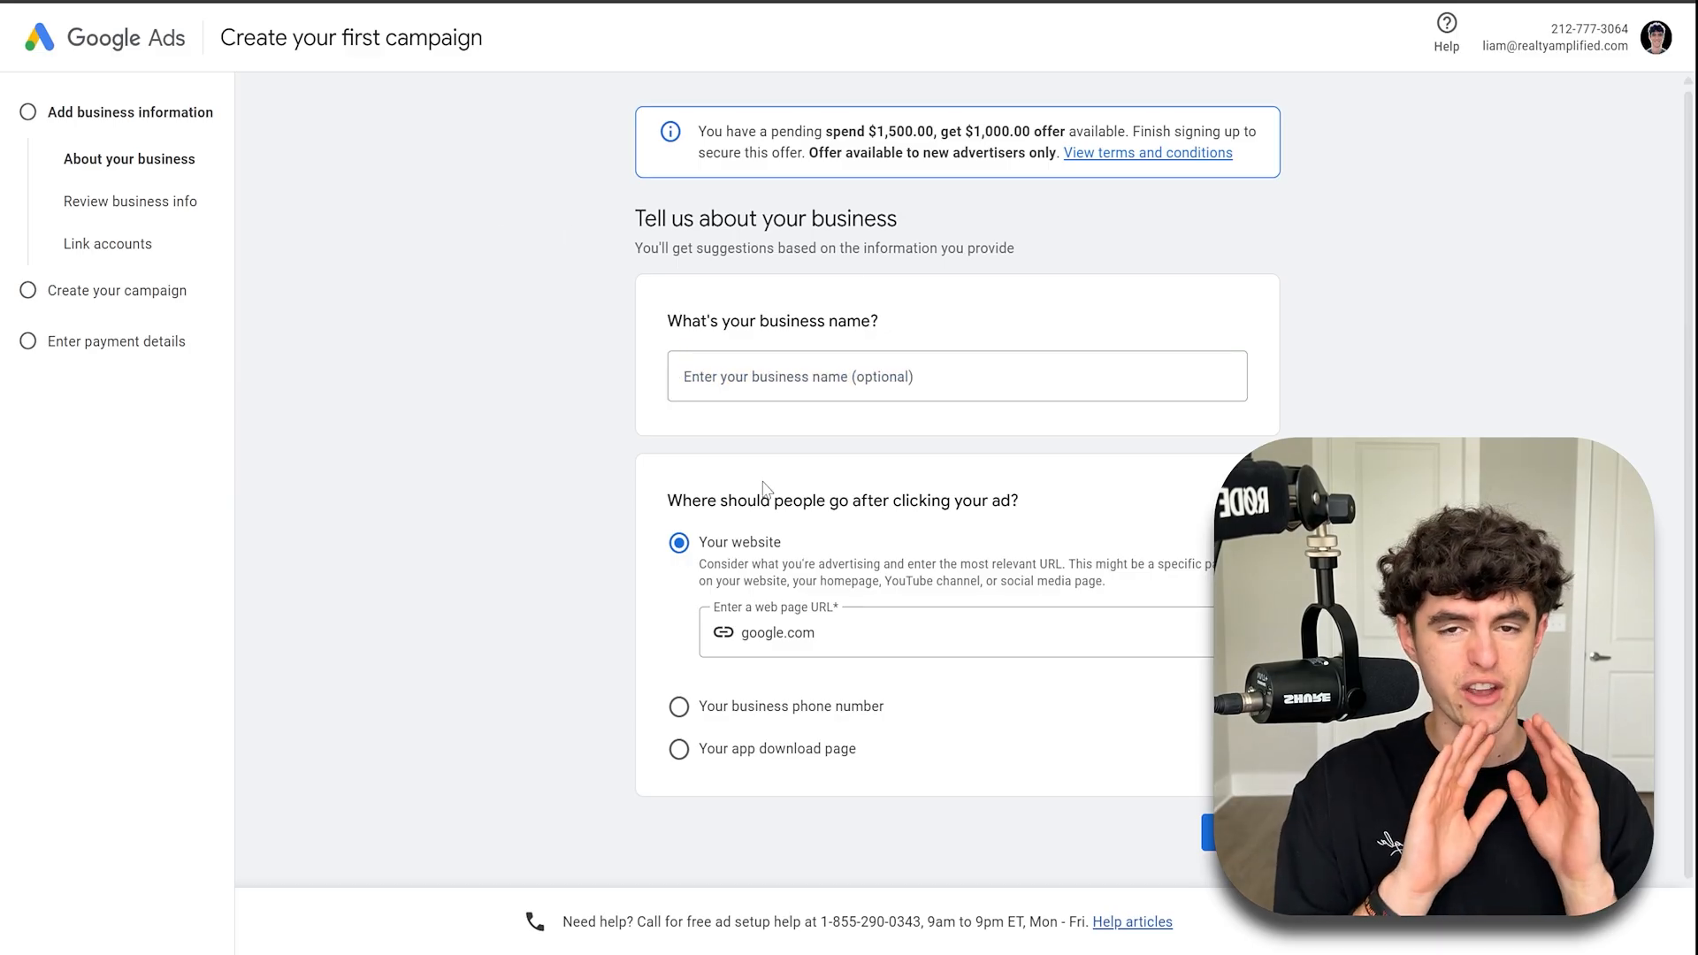
pyautogui.click(1204, 831)
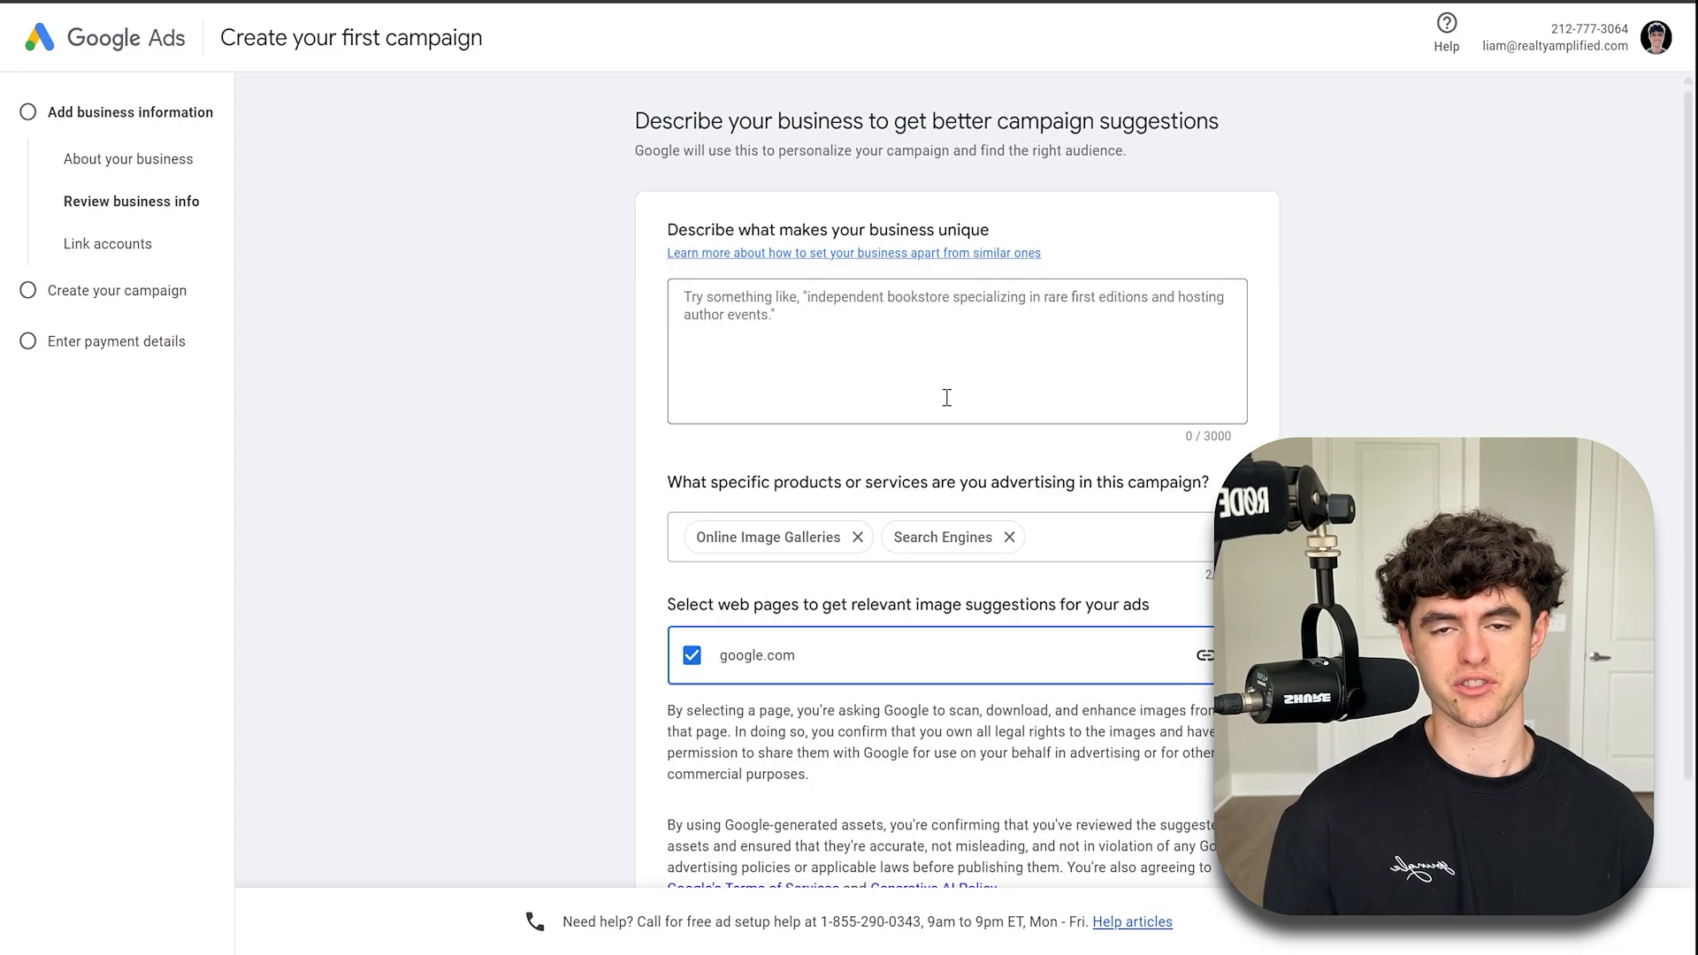
# - Continue past the business description page with the suggested products and google.com page selected
pyautogui.scroll(-1, 946, 398)
pyautogui.scroll(-3, 947, 398)
pyautogui.scroll(3, 977, 394)
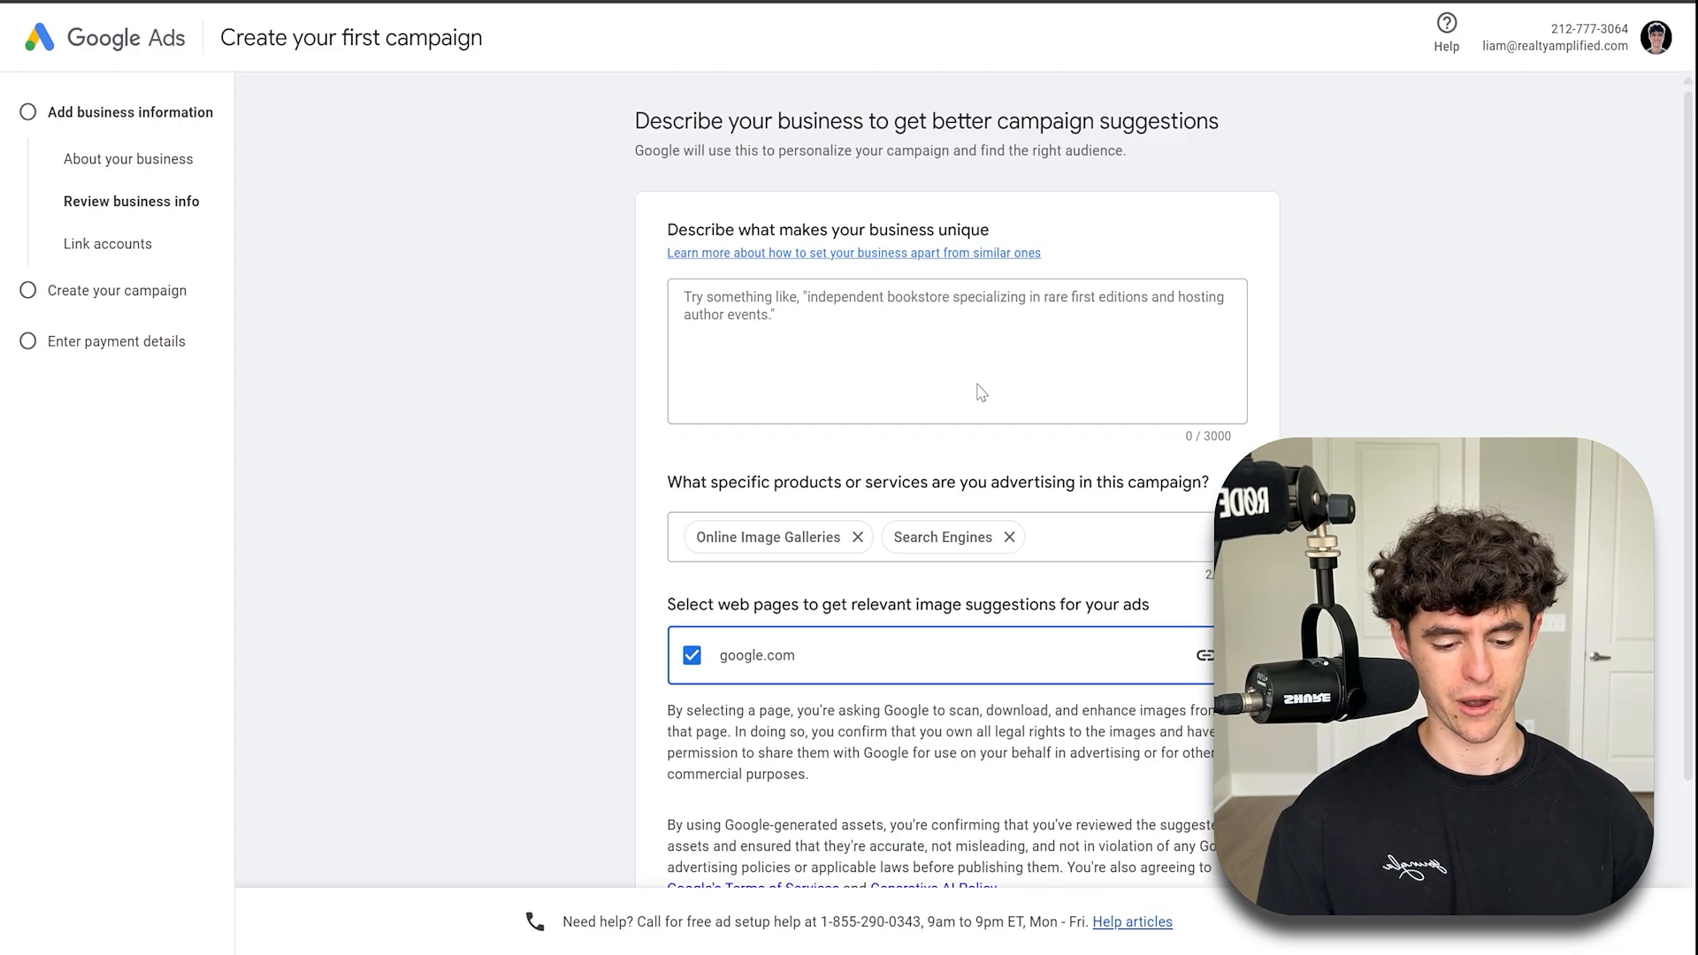
pyautogui.scroll(-3, 892, 276)
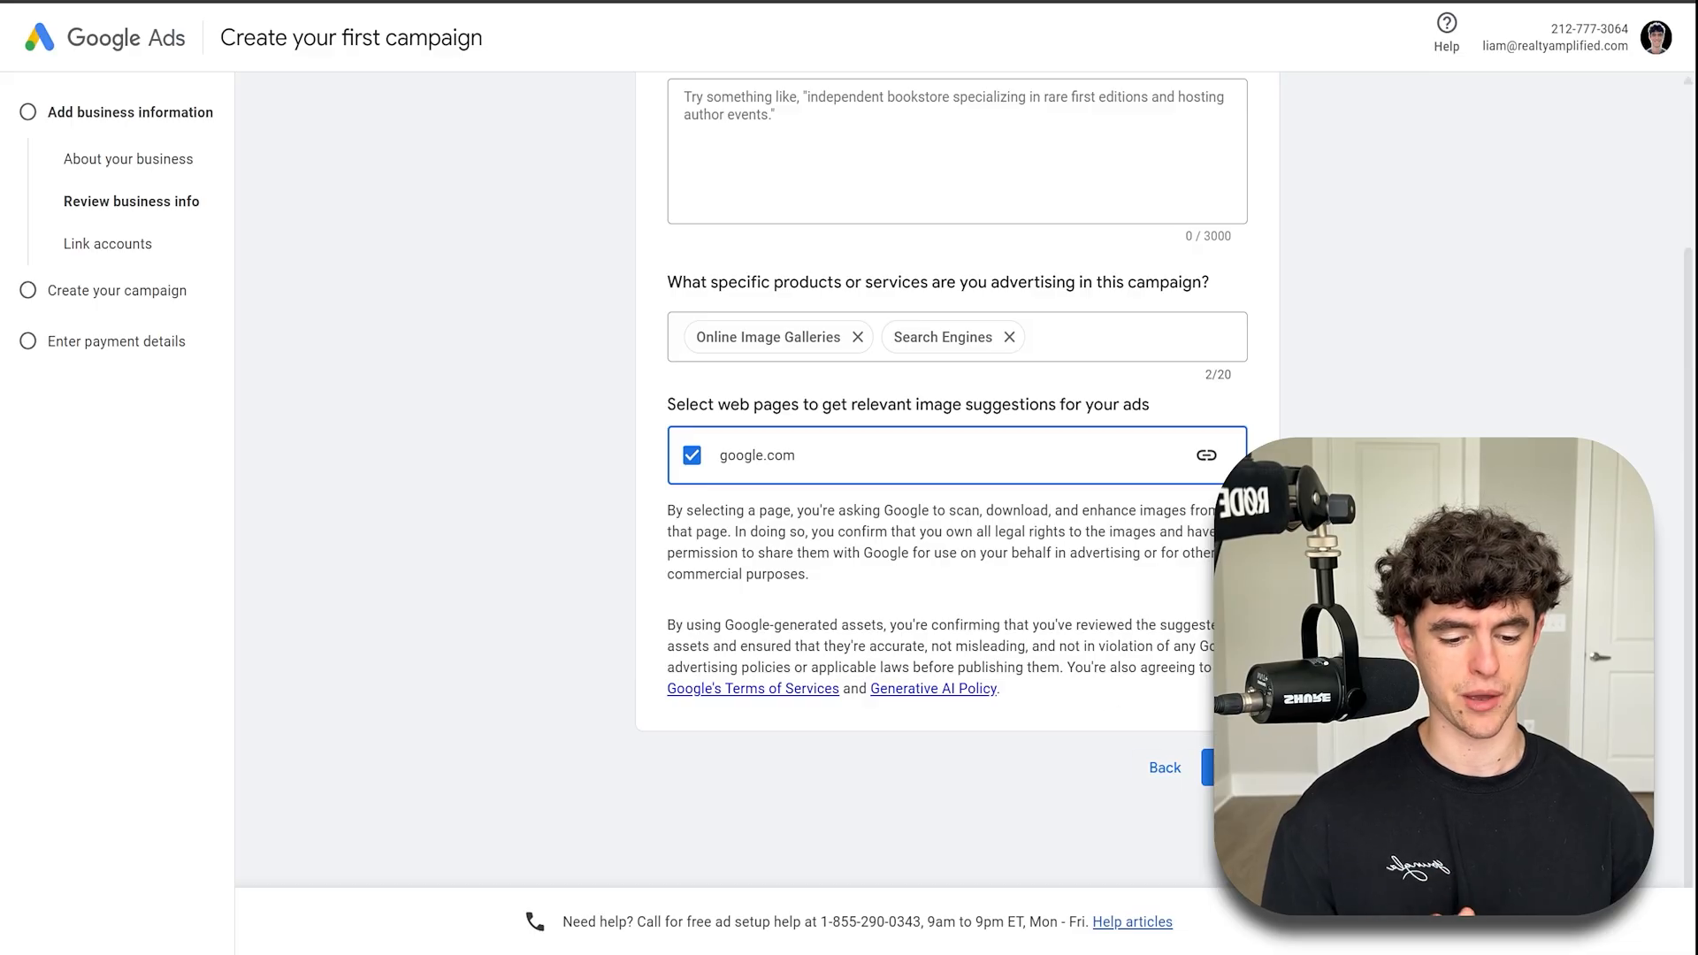
pyautogui.click(1241, 767)
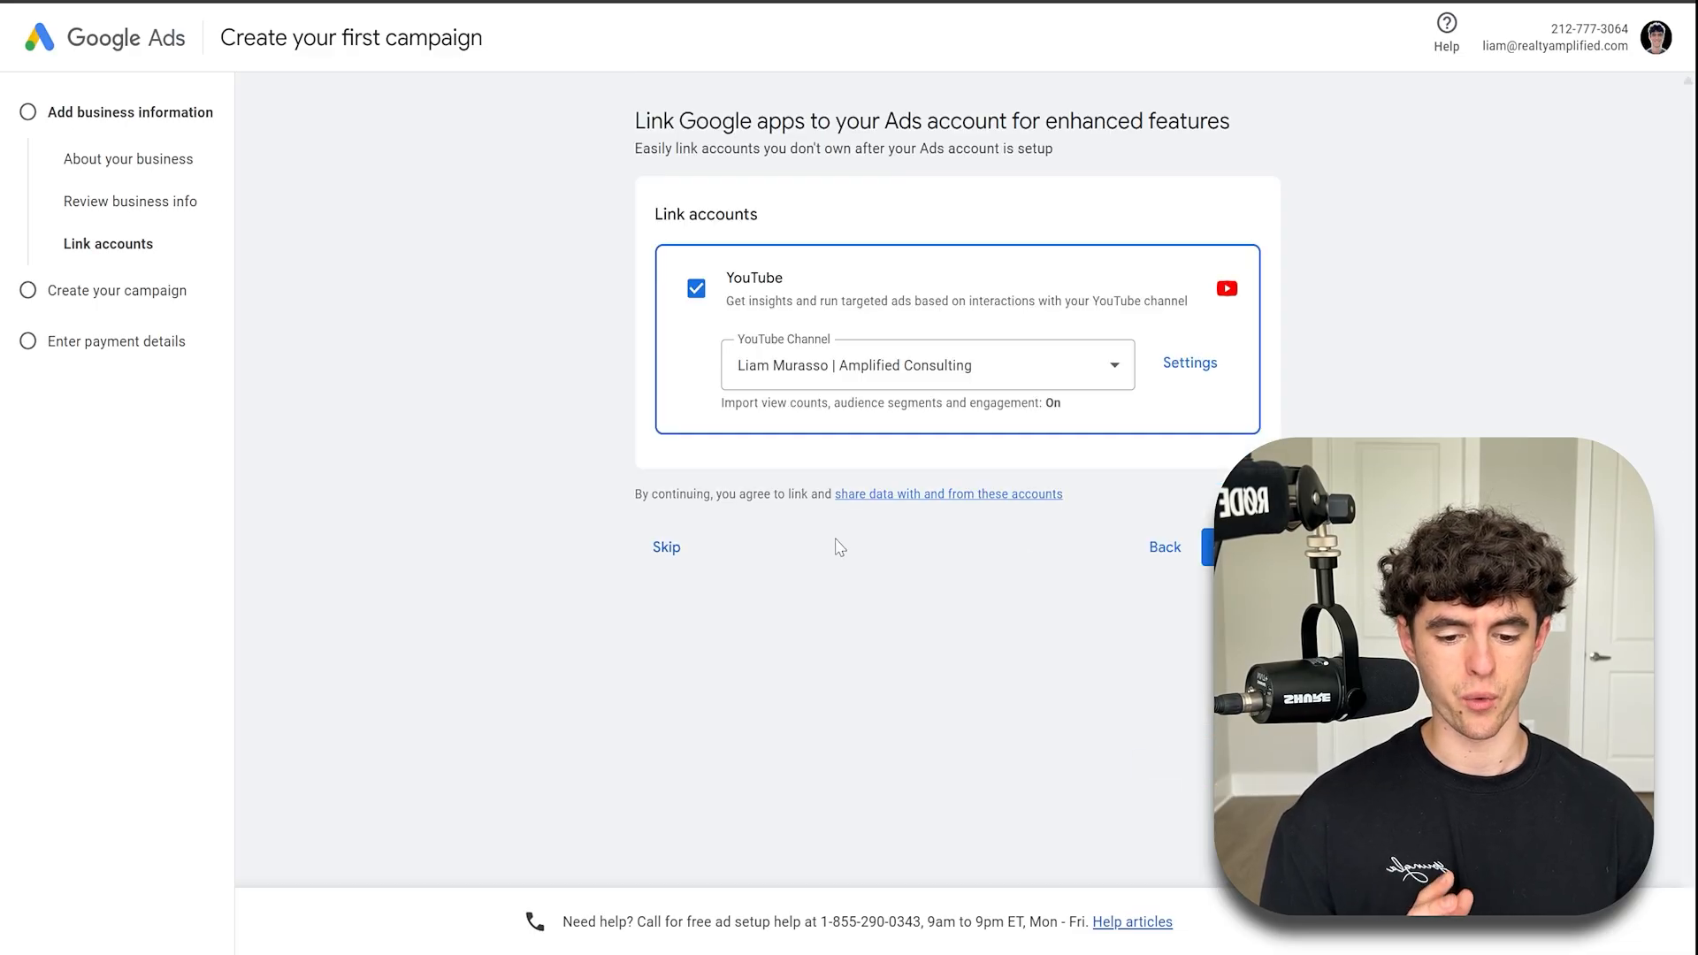
# - Skip linking accounts and choosing goals, leaving campaign creation to set up the account only
pyautogui.click(647, 549)
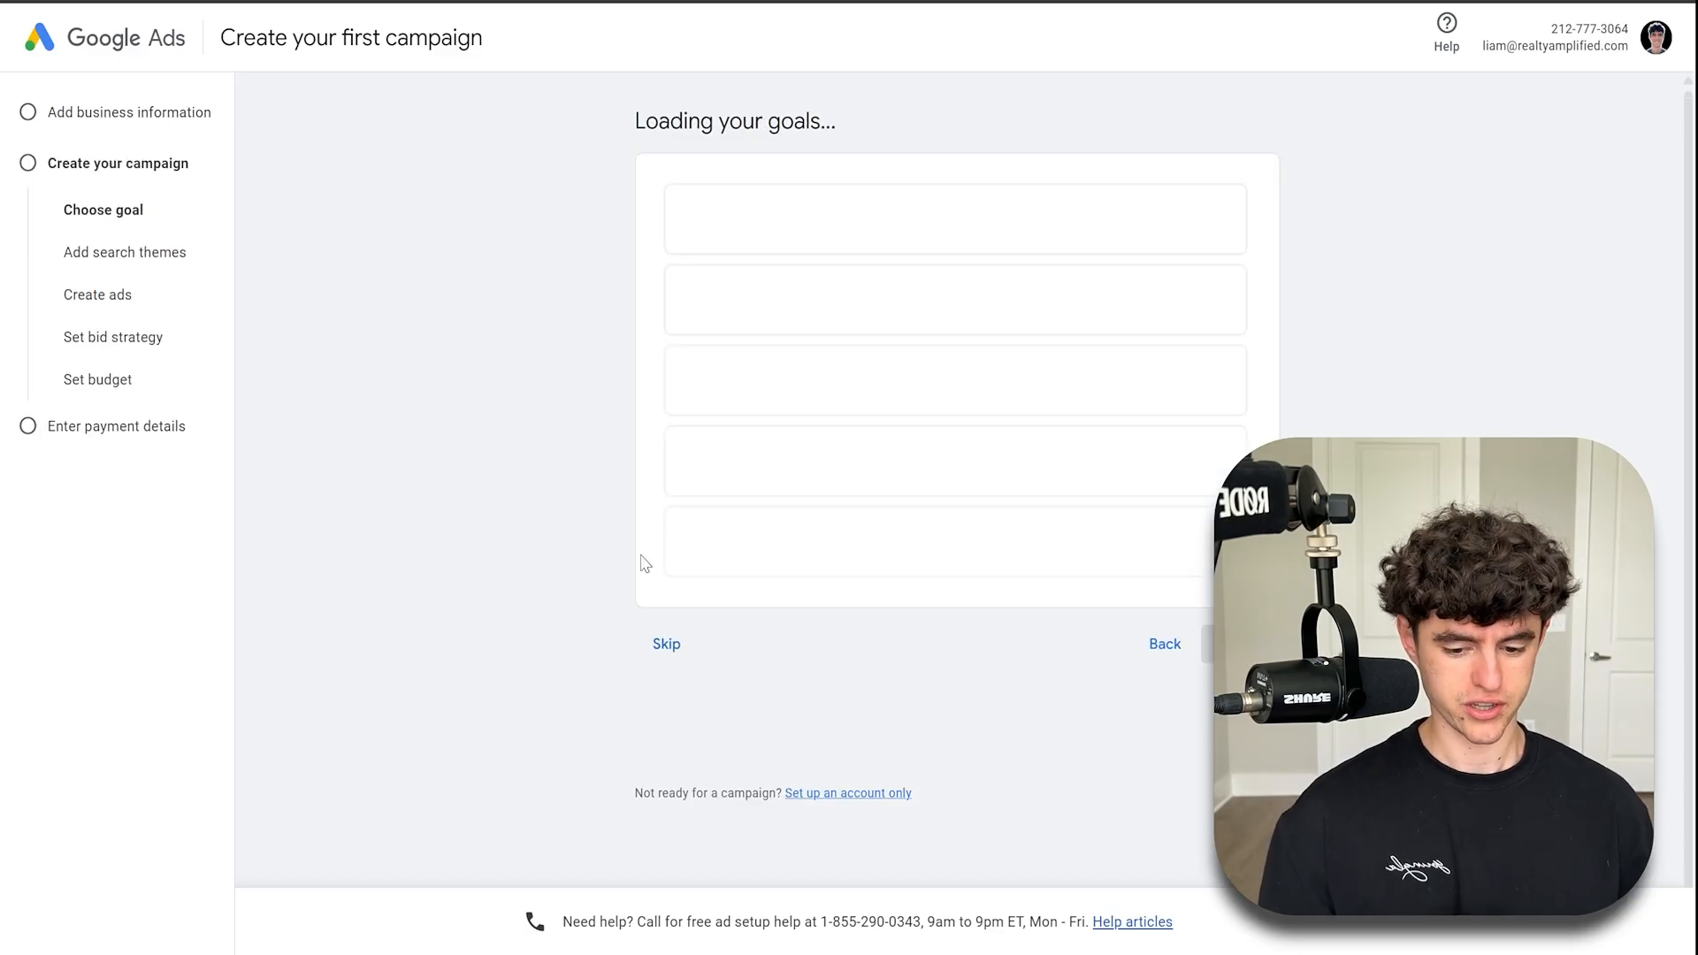
pyautogui.click(668, 815)
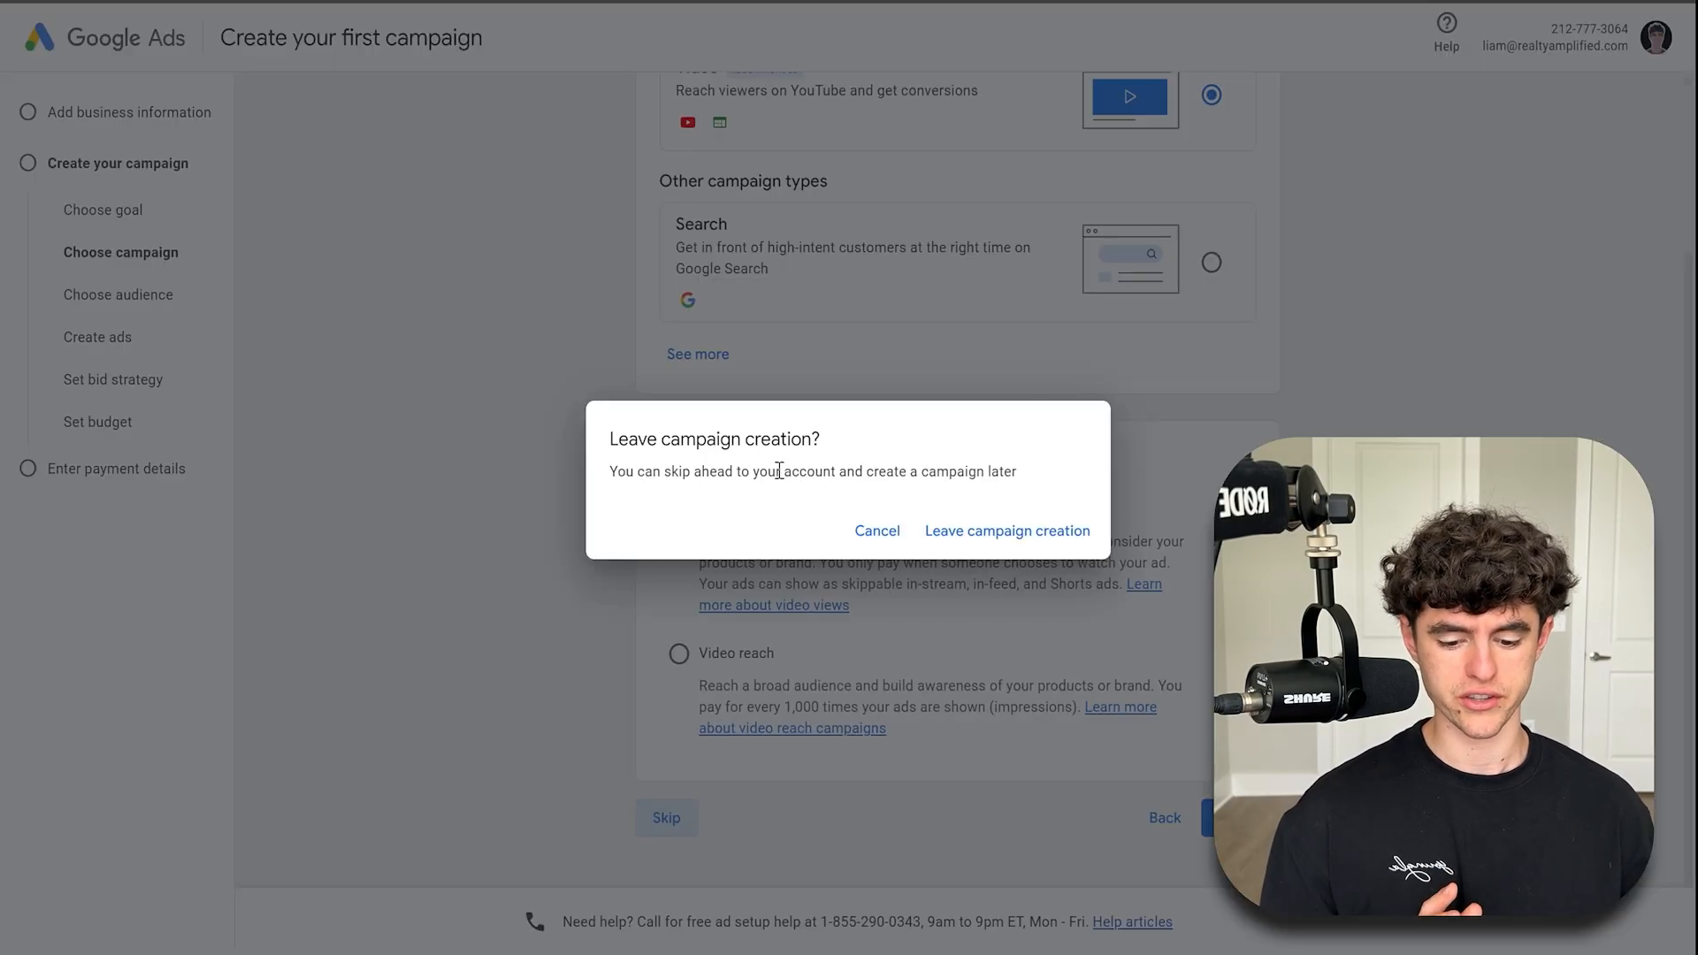
pyautogui.click(1074, 535)
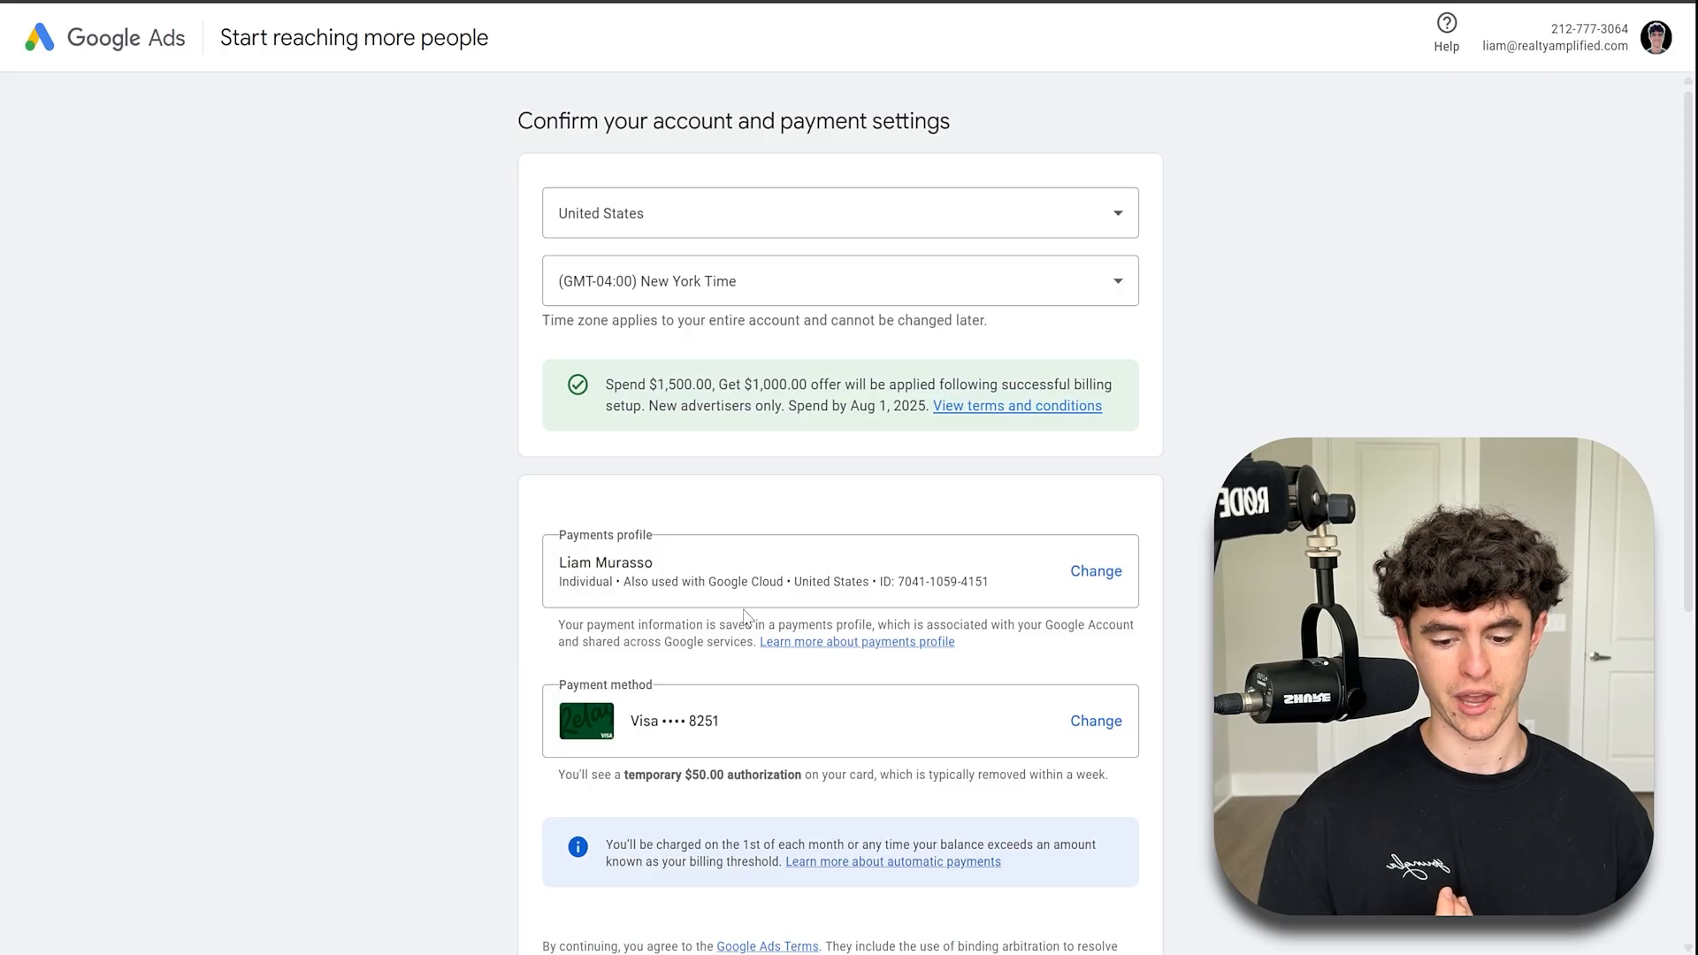
# - Review the account and payment settings and decline personalized guidance from an account strategist
pyautogui.scroll(-3, 742, 616)
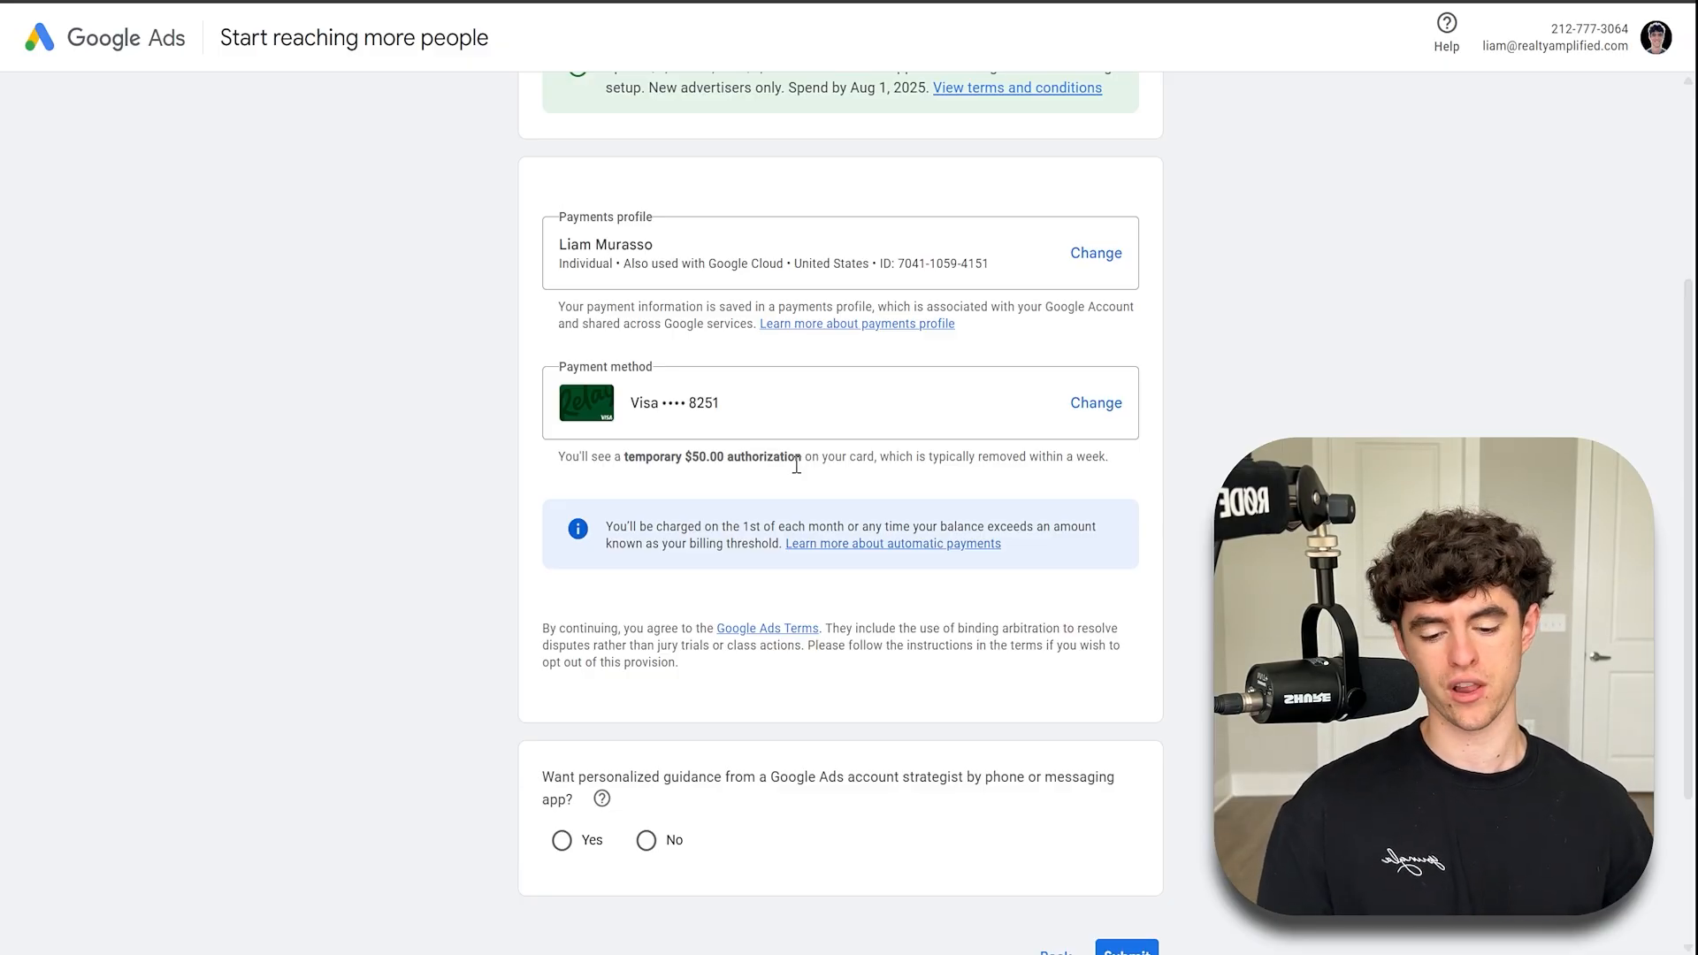
pyautogui.scroll(1, 797, 469)
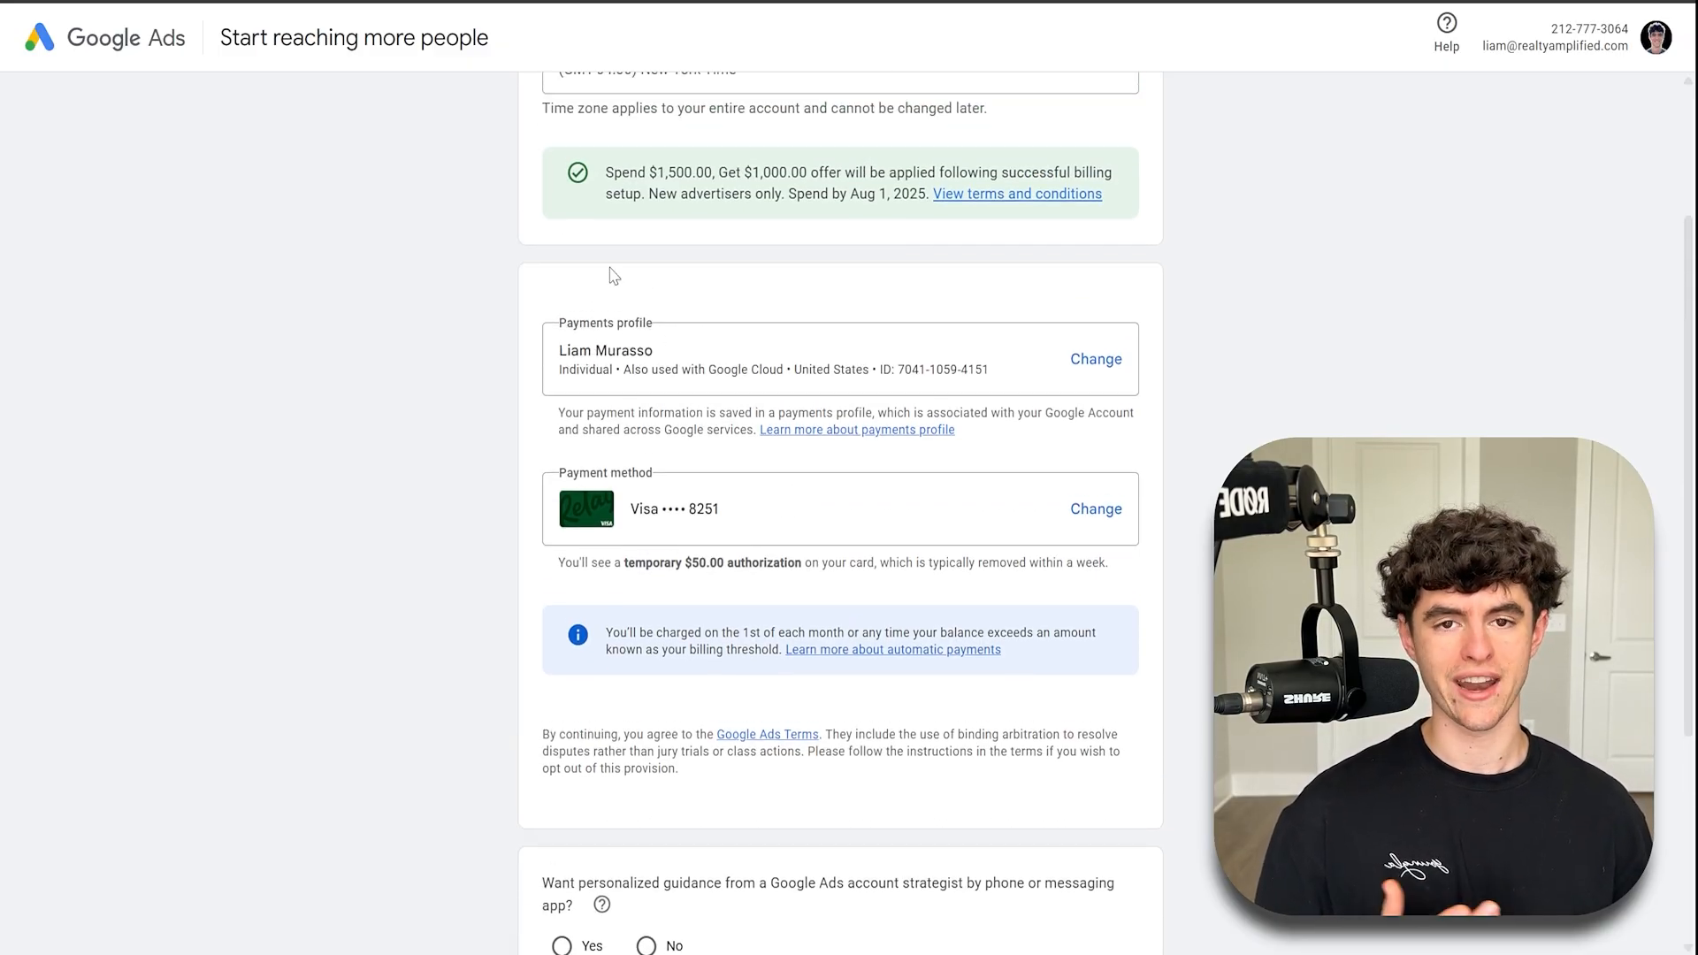
pyautogui.scroll(-3, 707, 723)
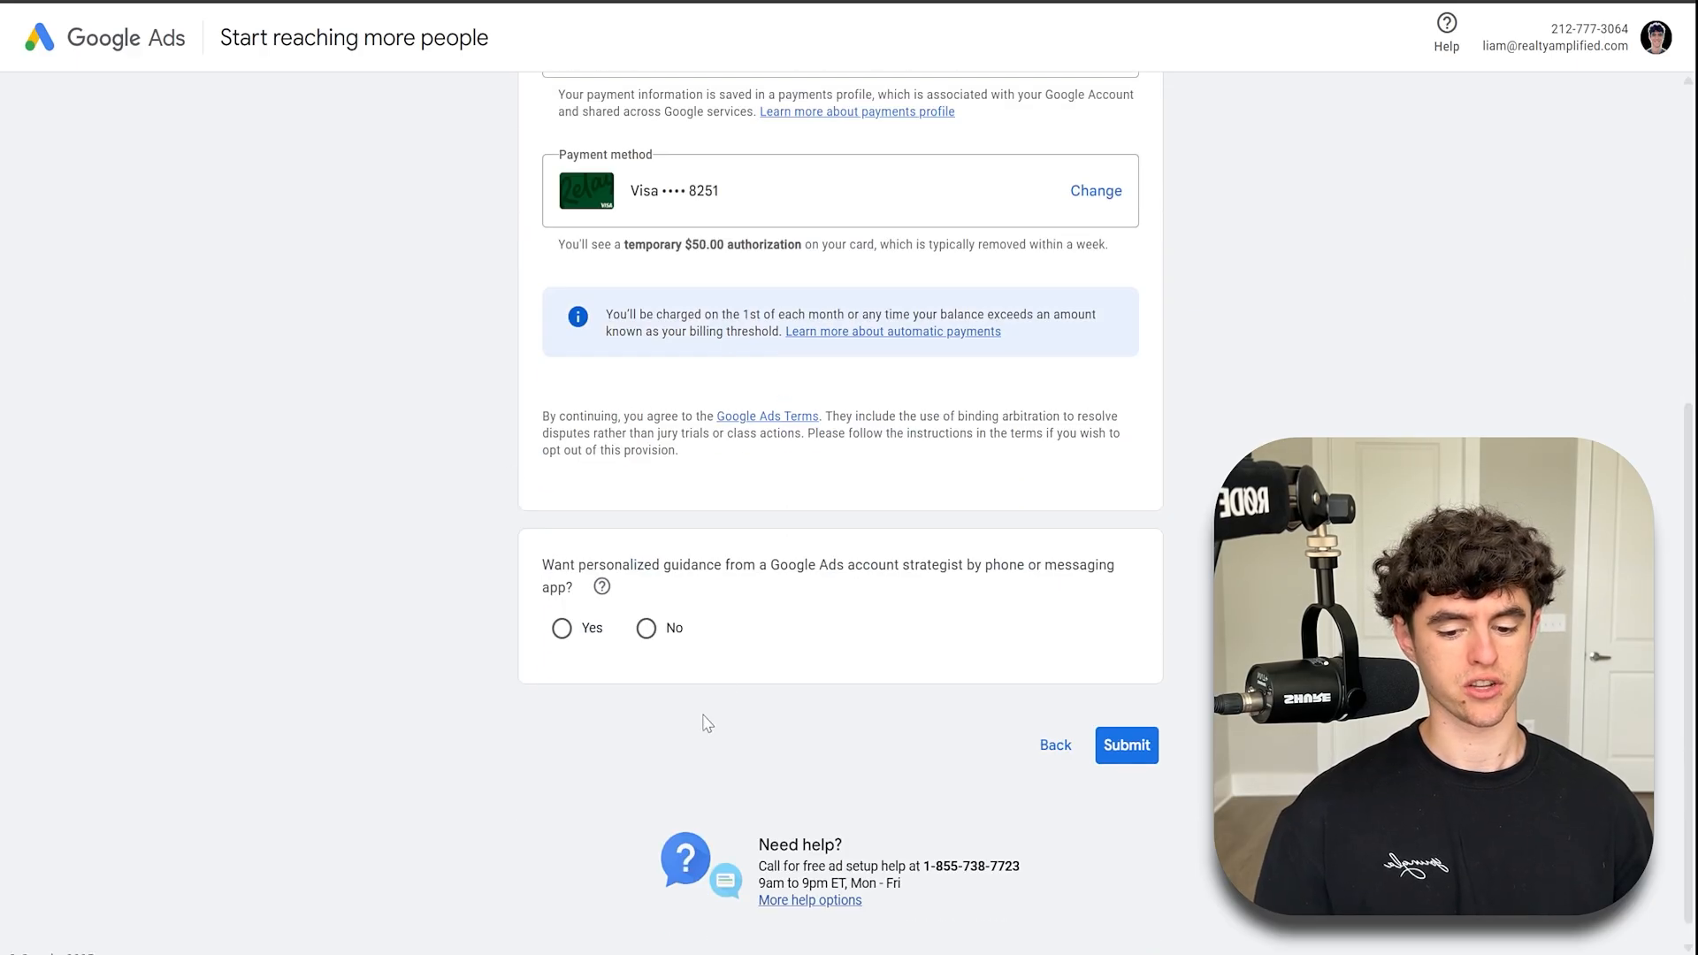
pyautogui.click(646, 629)
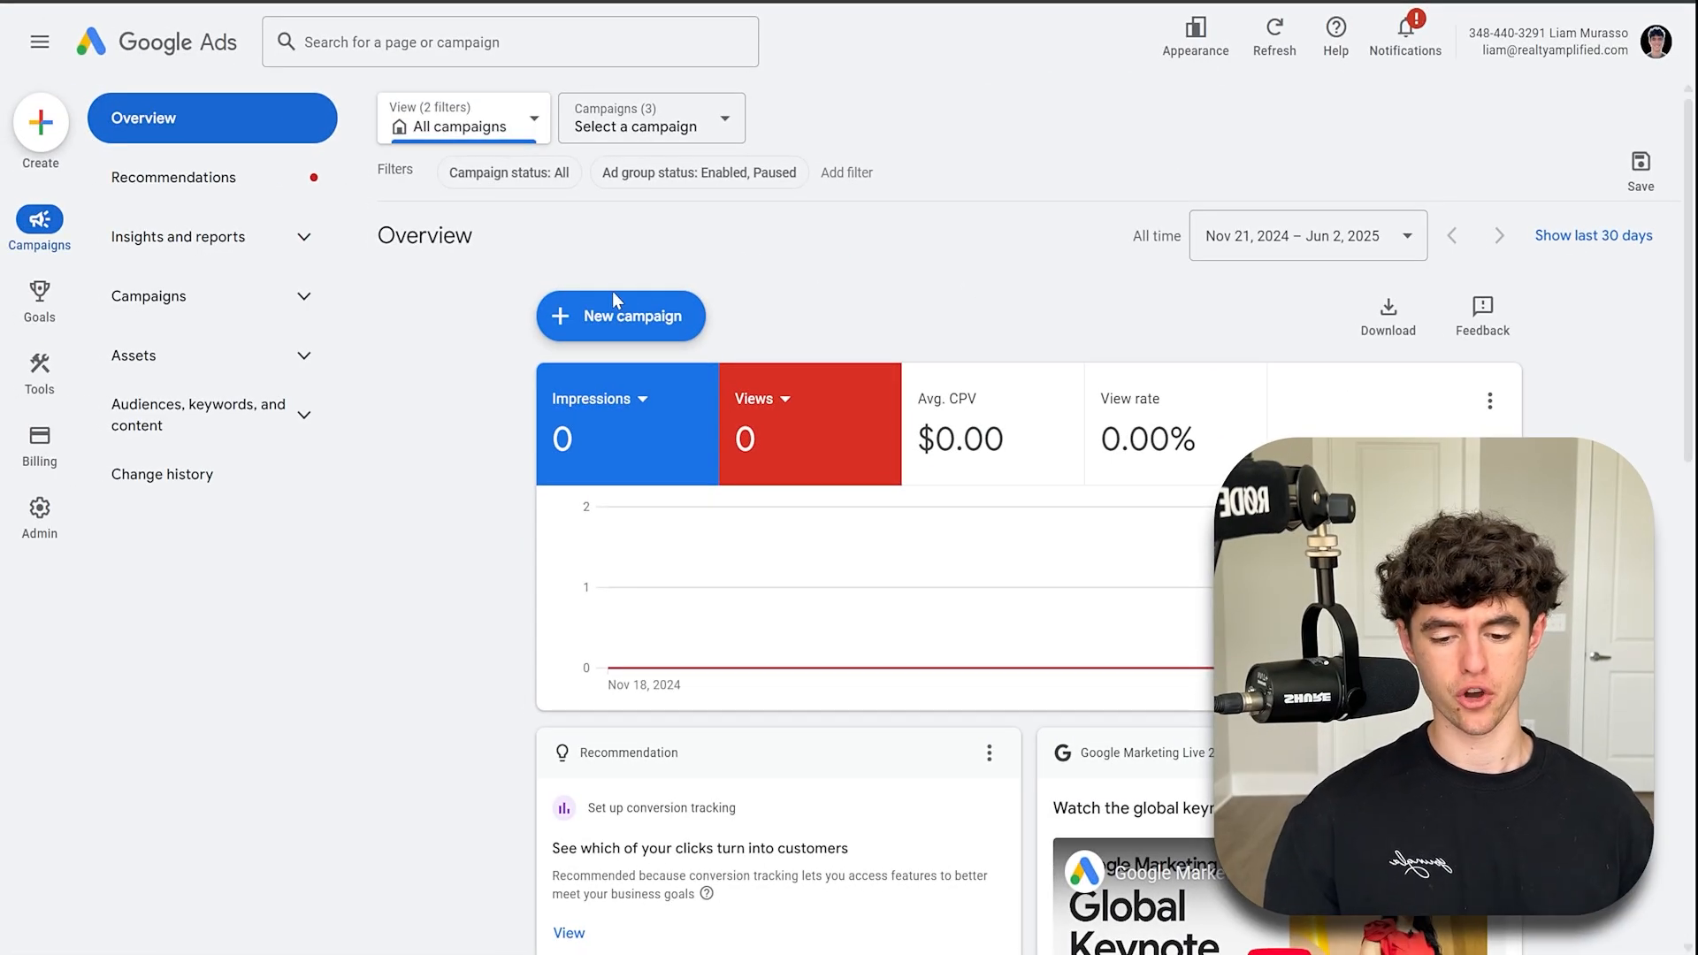
# - Start a new campaign with the Leads objective
pyautogui.click(612, 299)
pyautogui.click(656, 326)
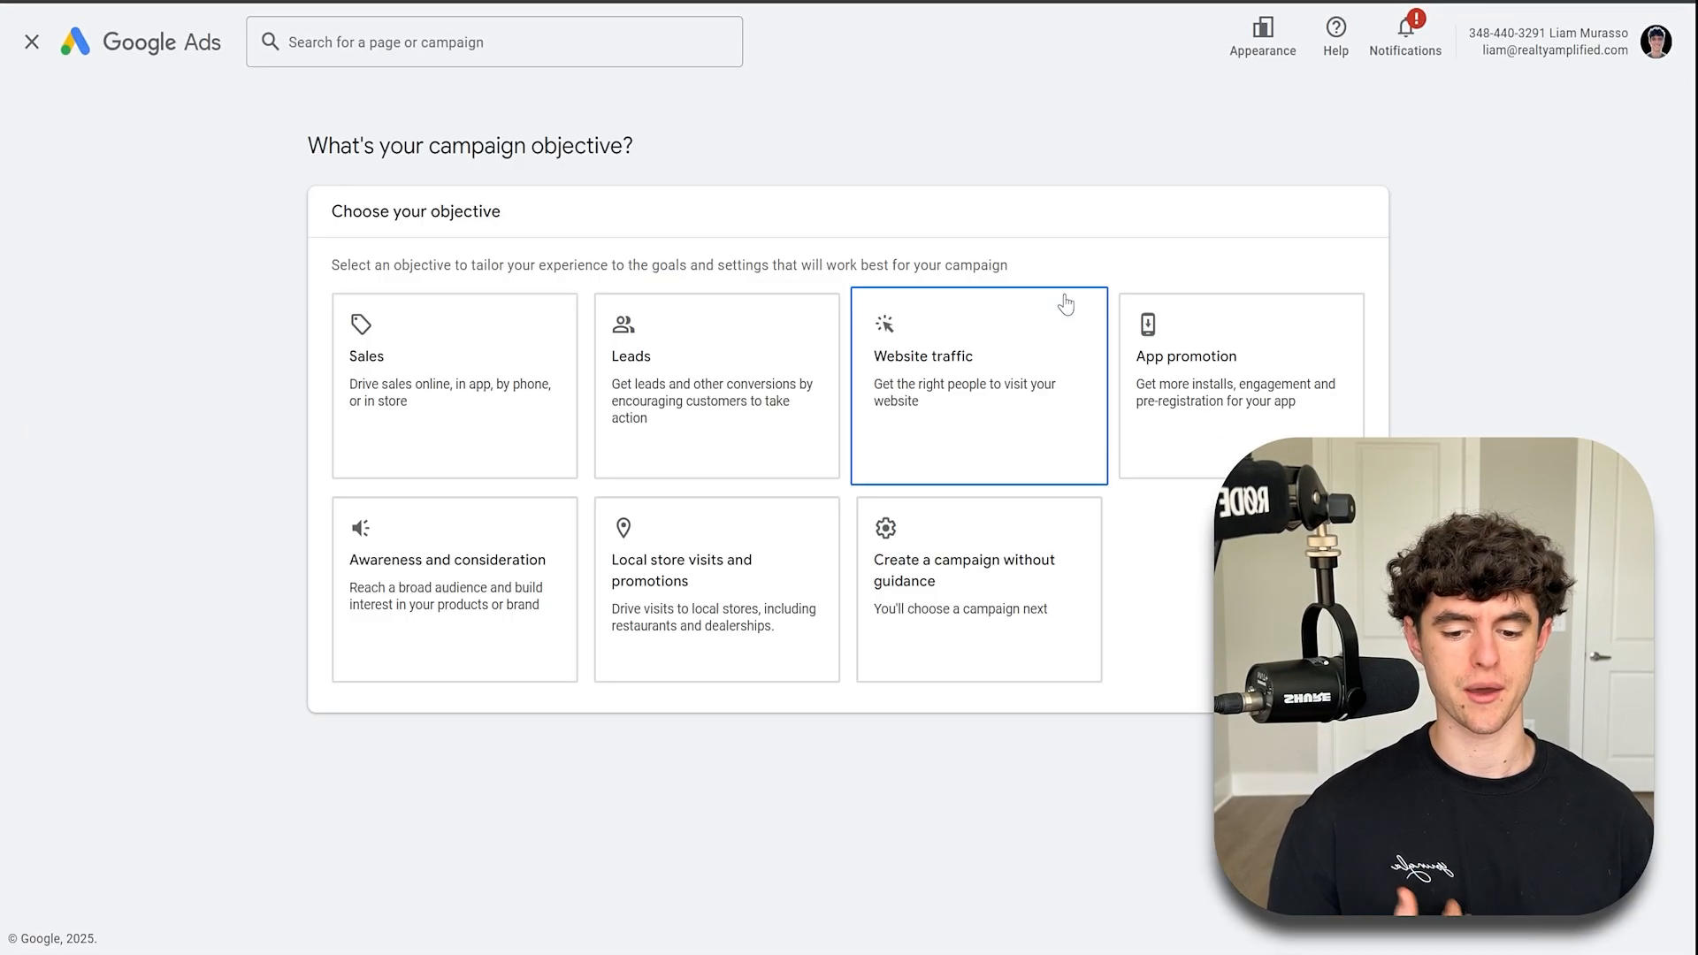
pyautogui.click(635, 307)
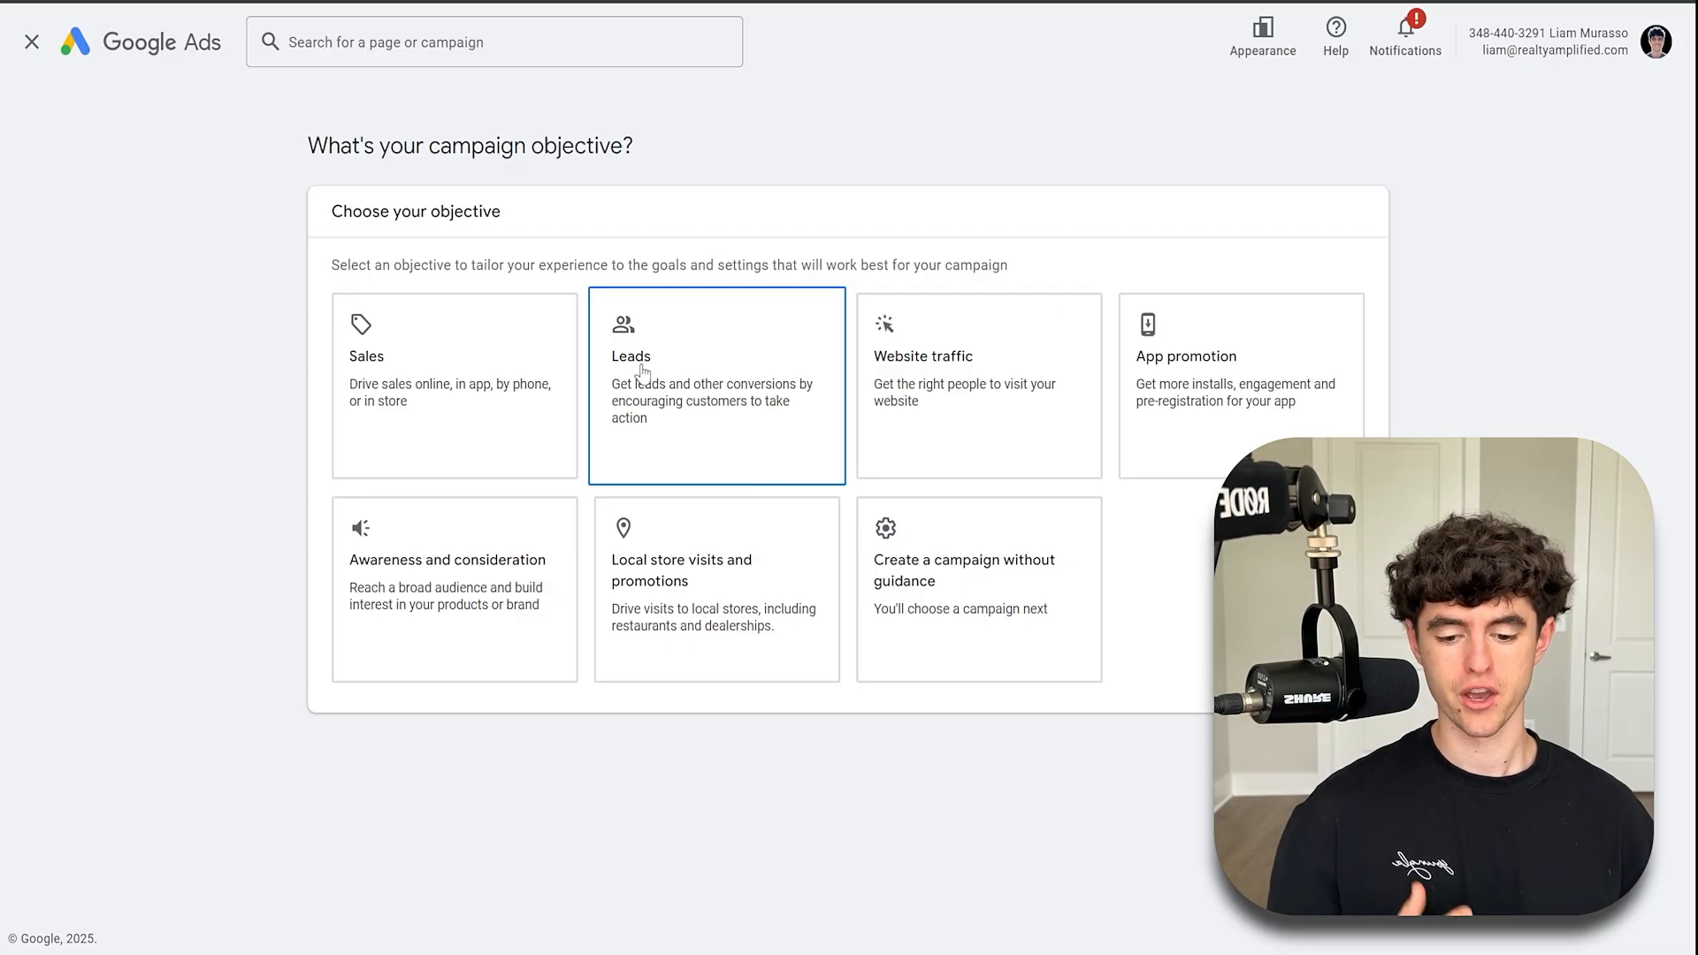
pyautogui.click(684, 309)
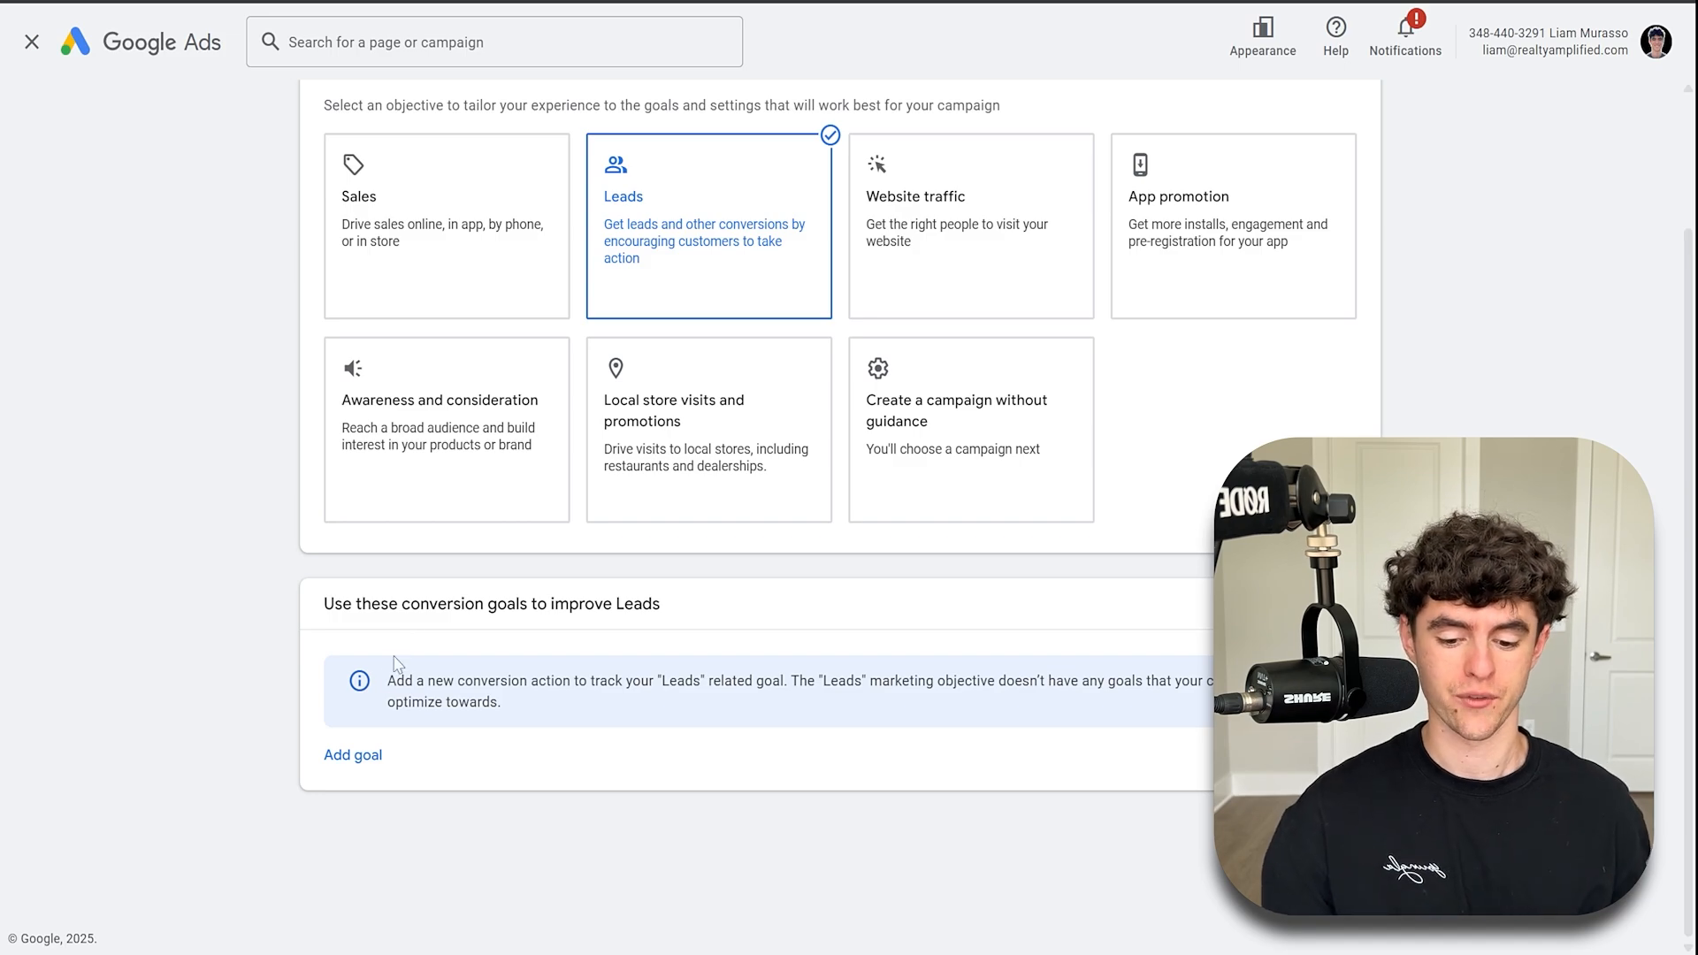
# - Add the Page views conversion goal for Leads and continue to campaign types
pyautogui.click(353, 755)
pyautogui.click(416, 911)
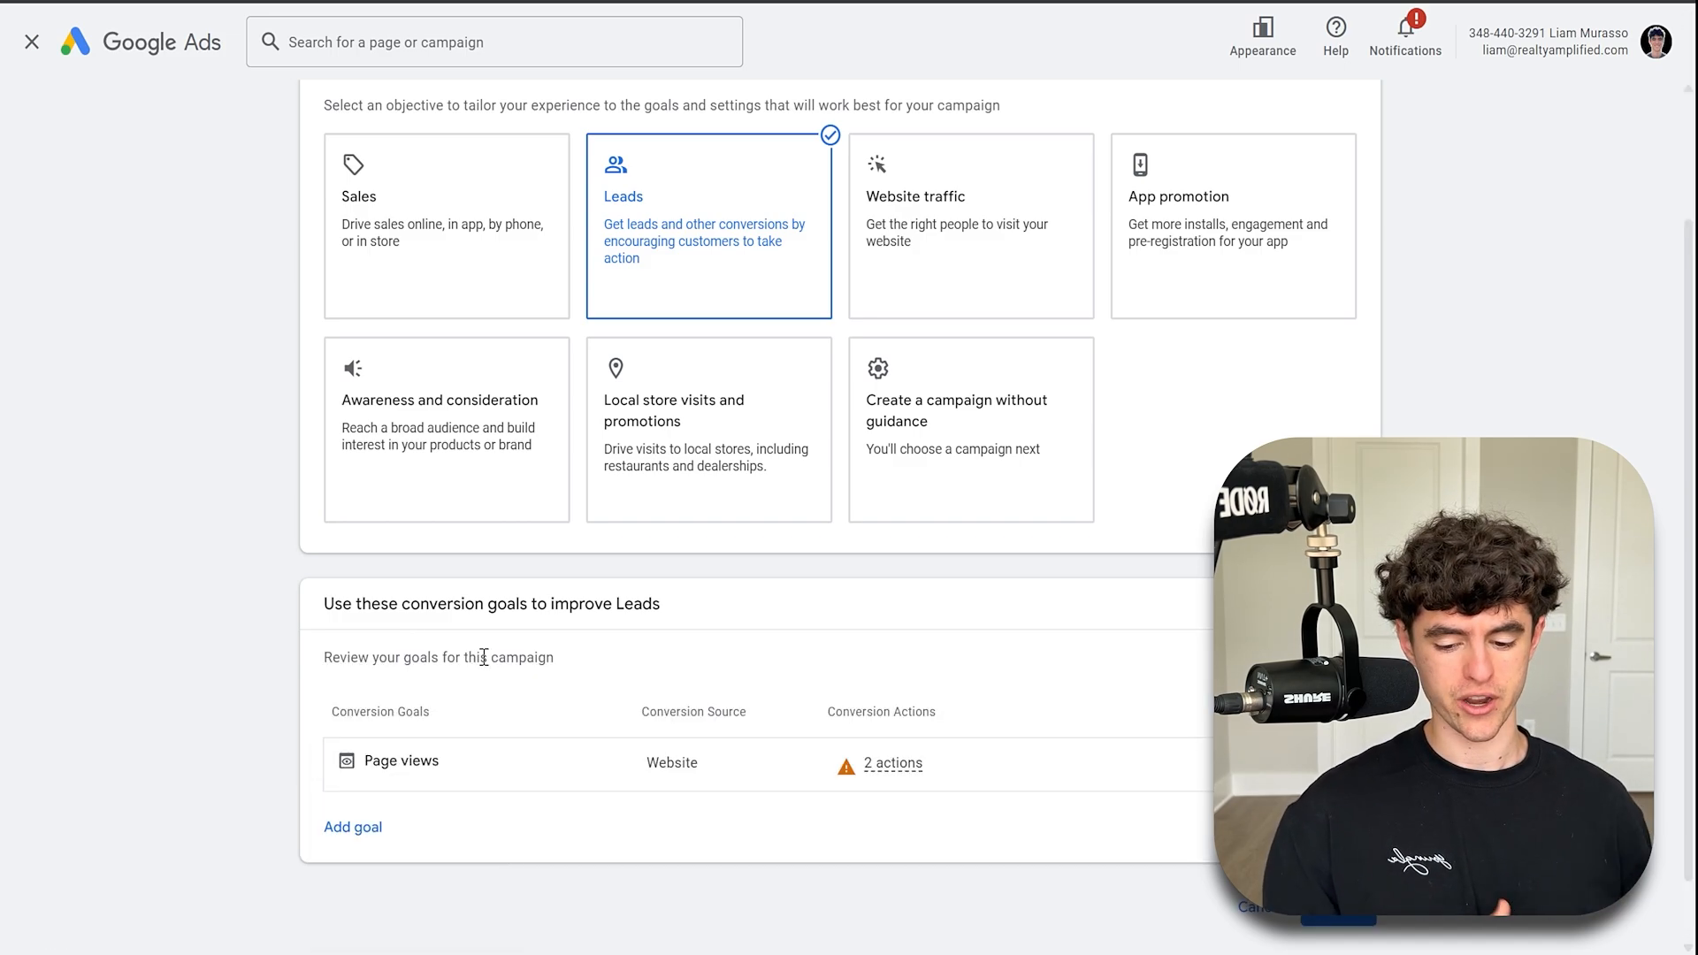
pyautogui.scroll(-1, 437, 698)
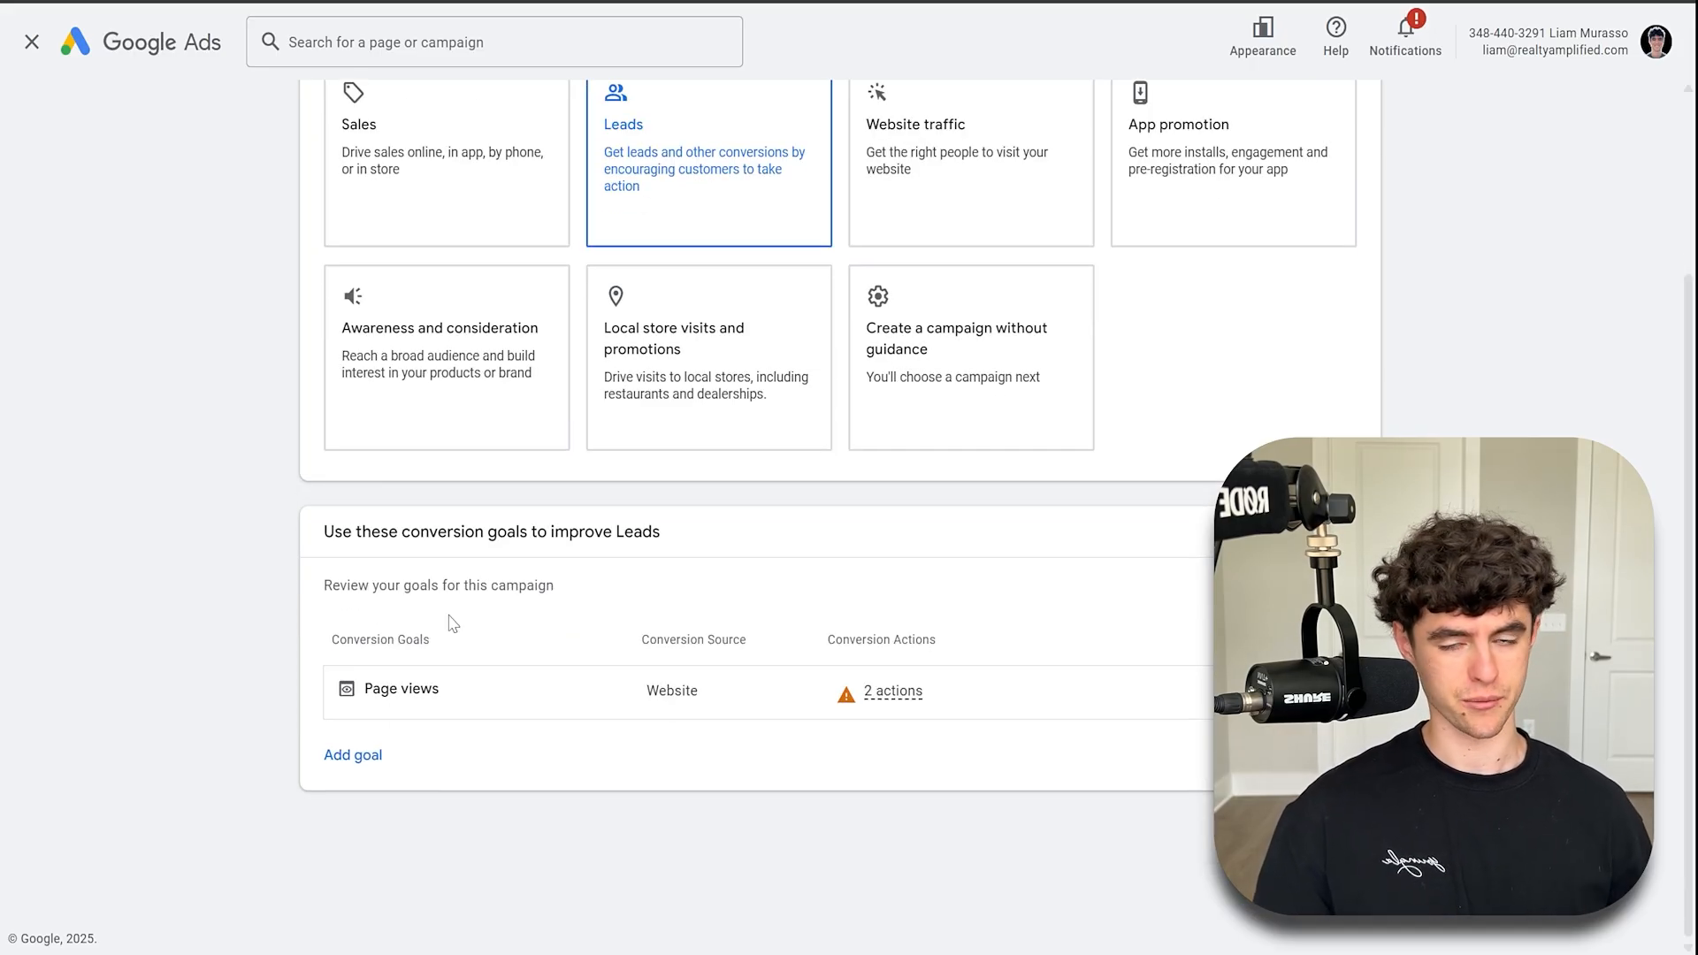
pyautogui.click(1331, 833)
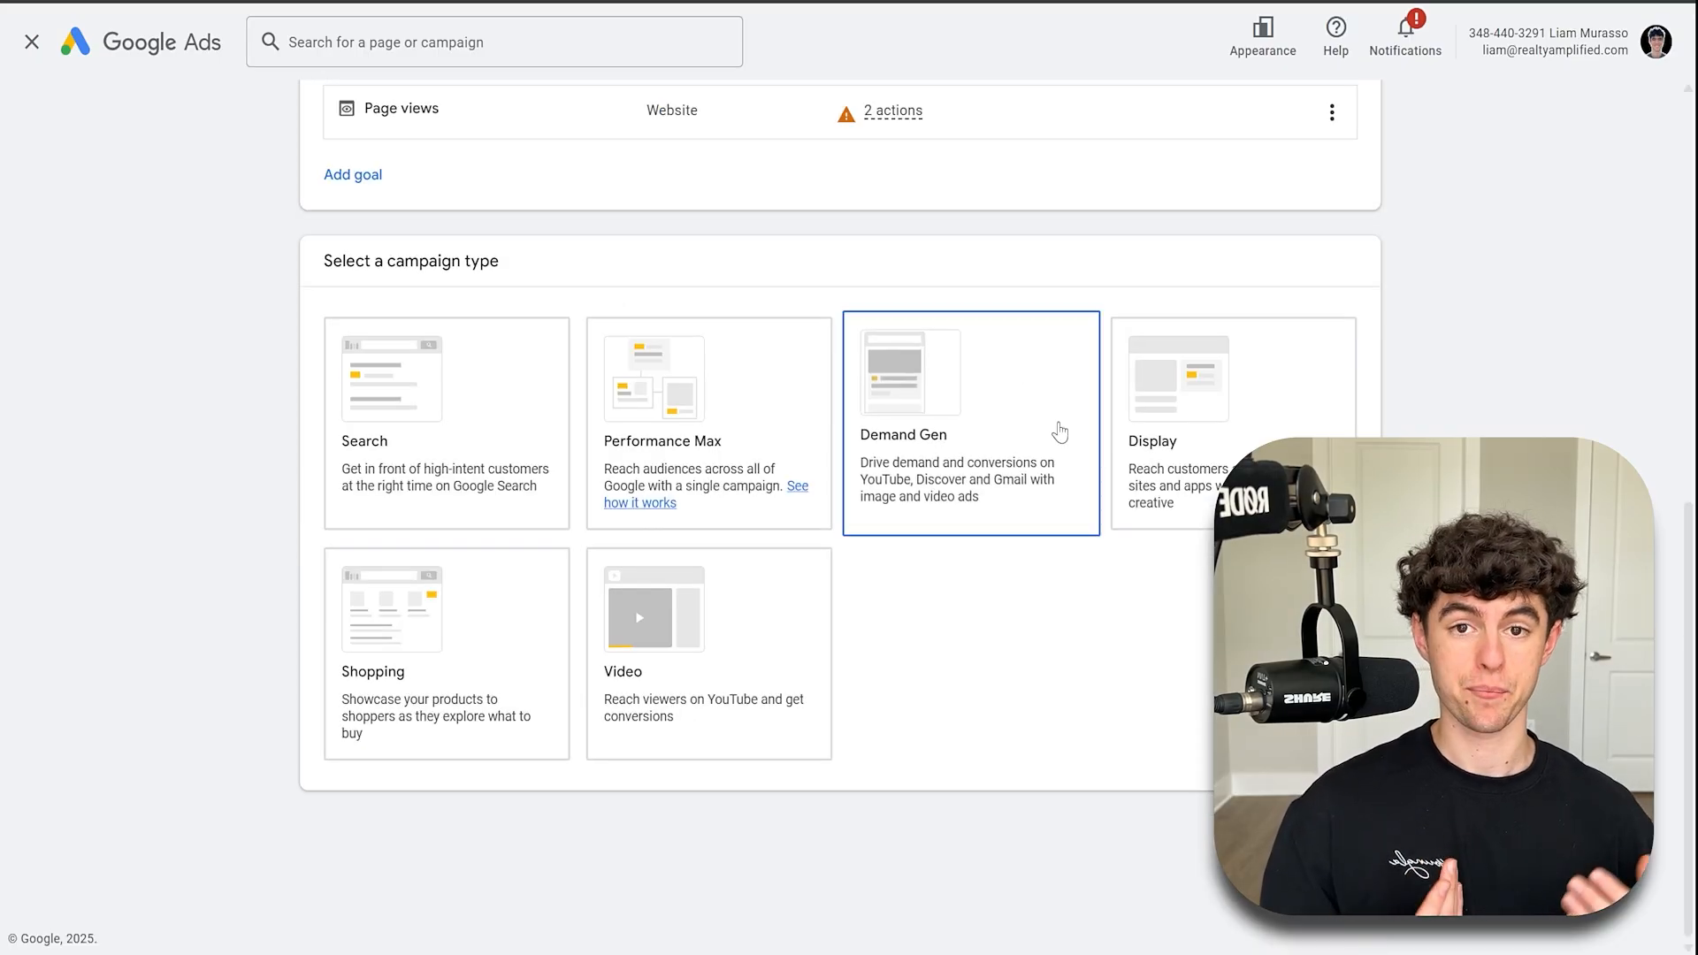
# - Choose the Video campaign type and start a new campaign instead of a saved draft
pyautogui.click(754, 670)
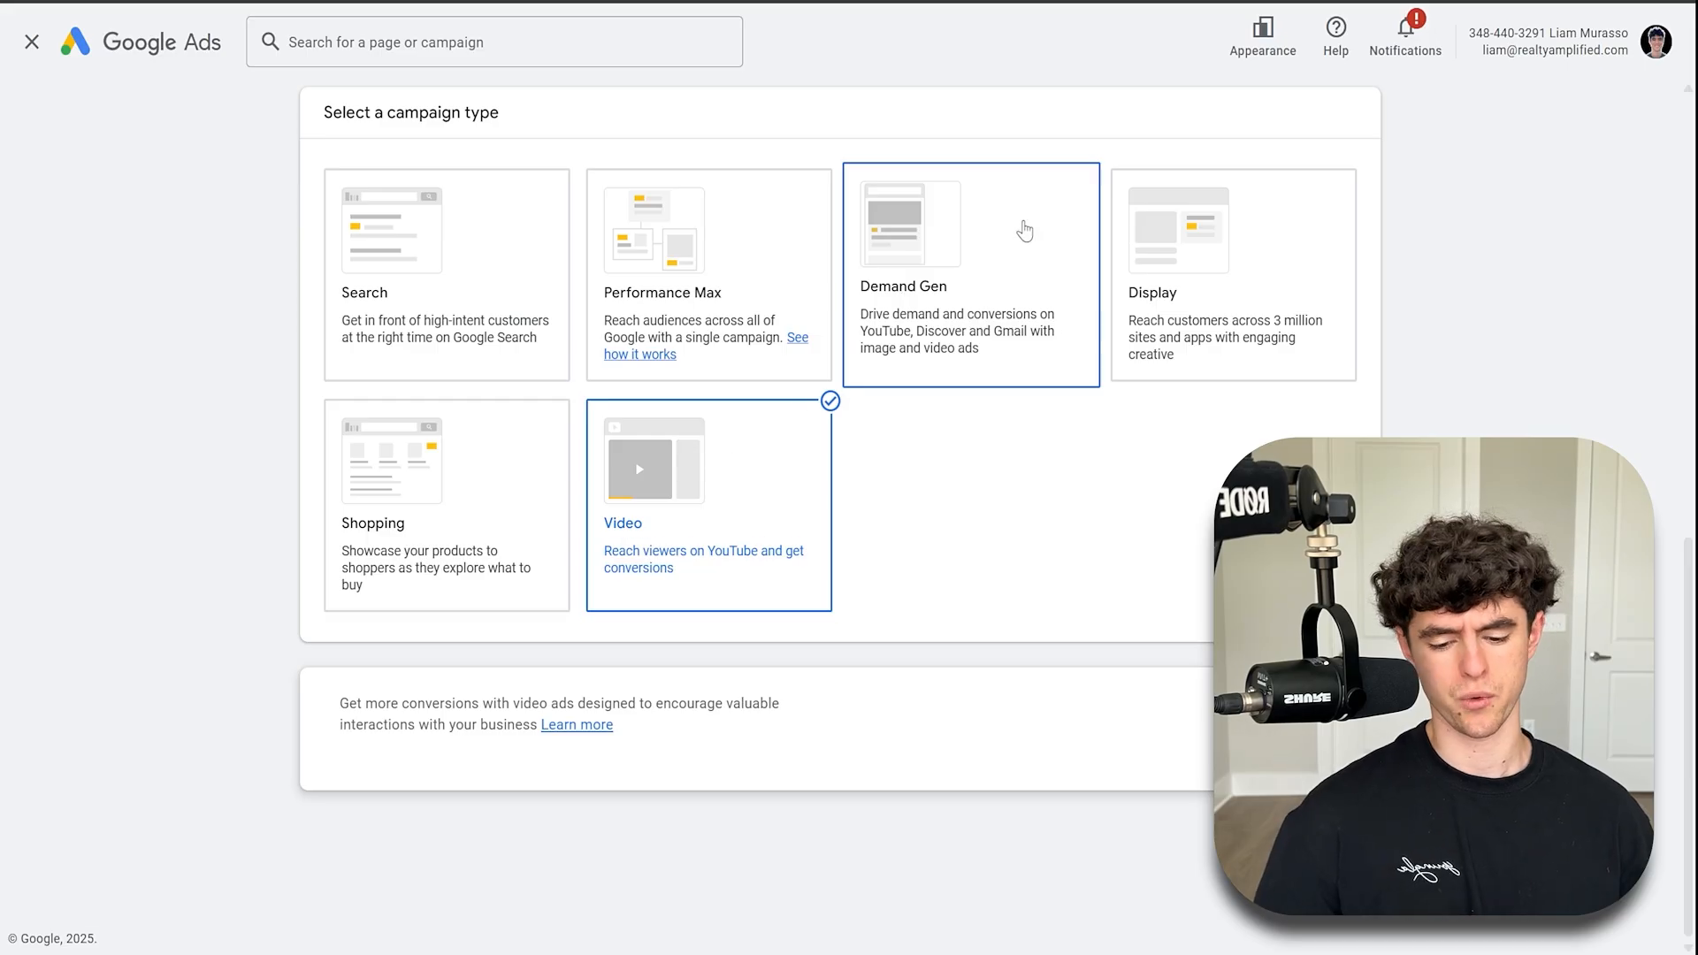
pyautogui.click(1001, 239)
pyautogui.click(744, 518)
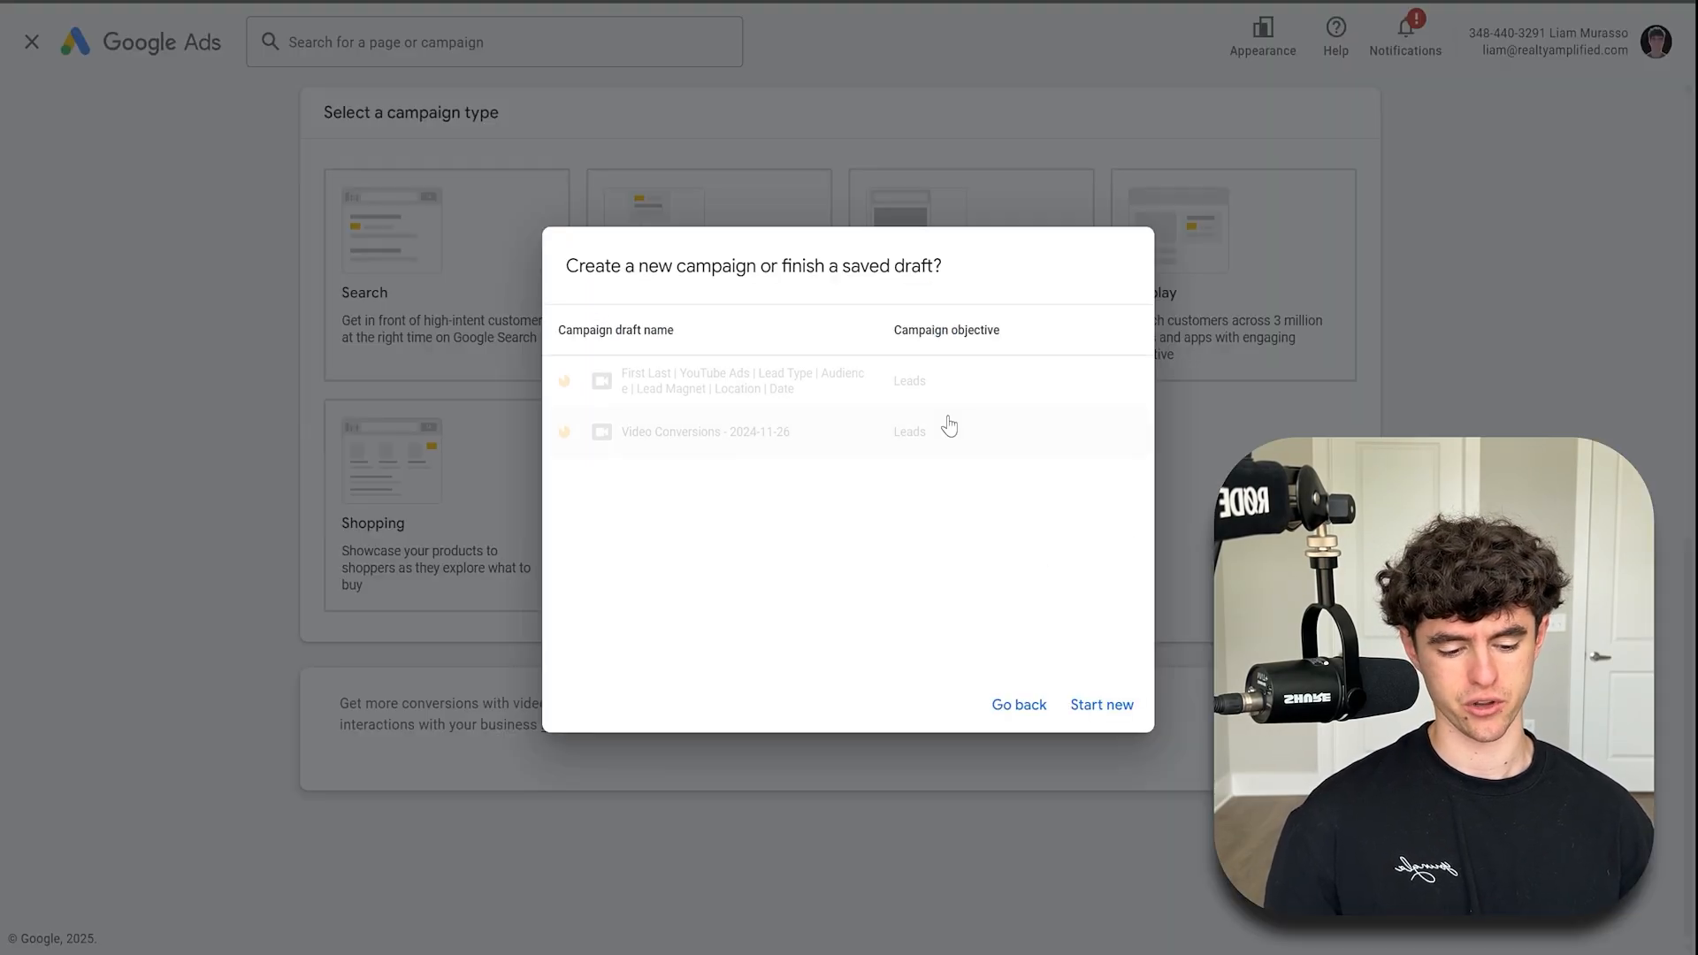
pyautogui.click(1101, 705)
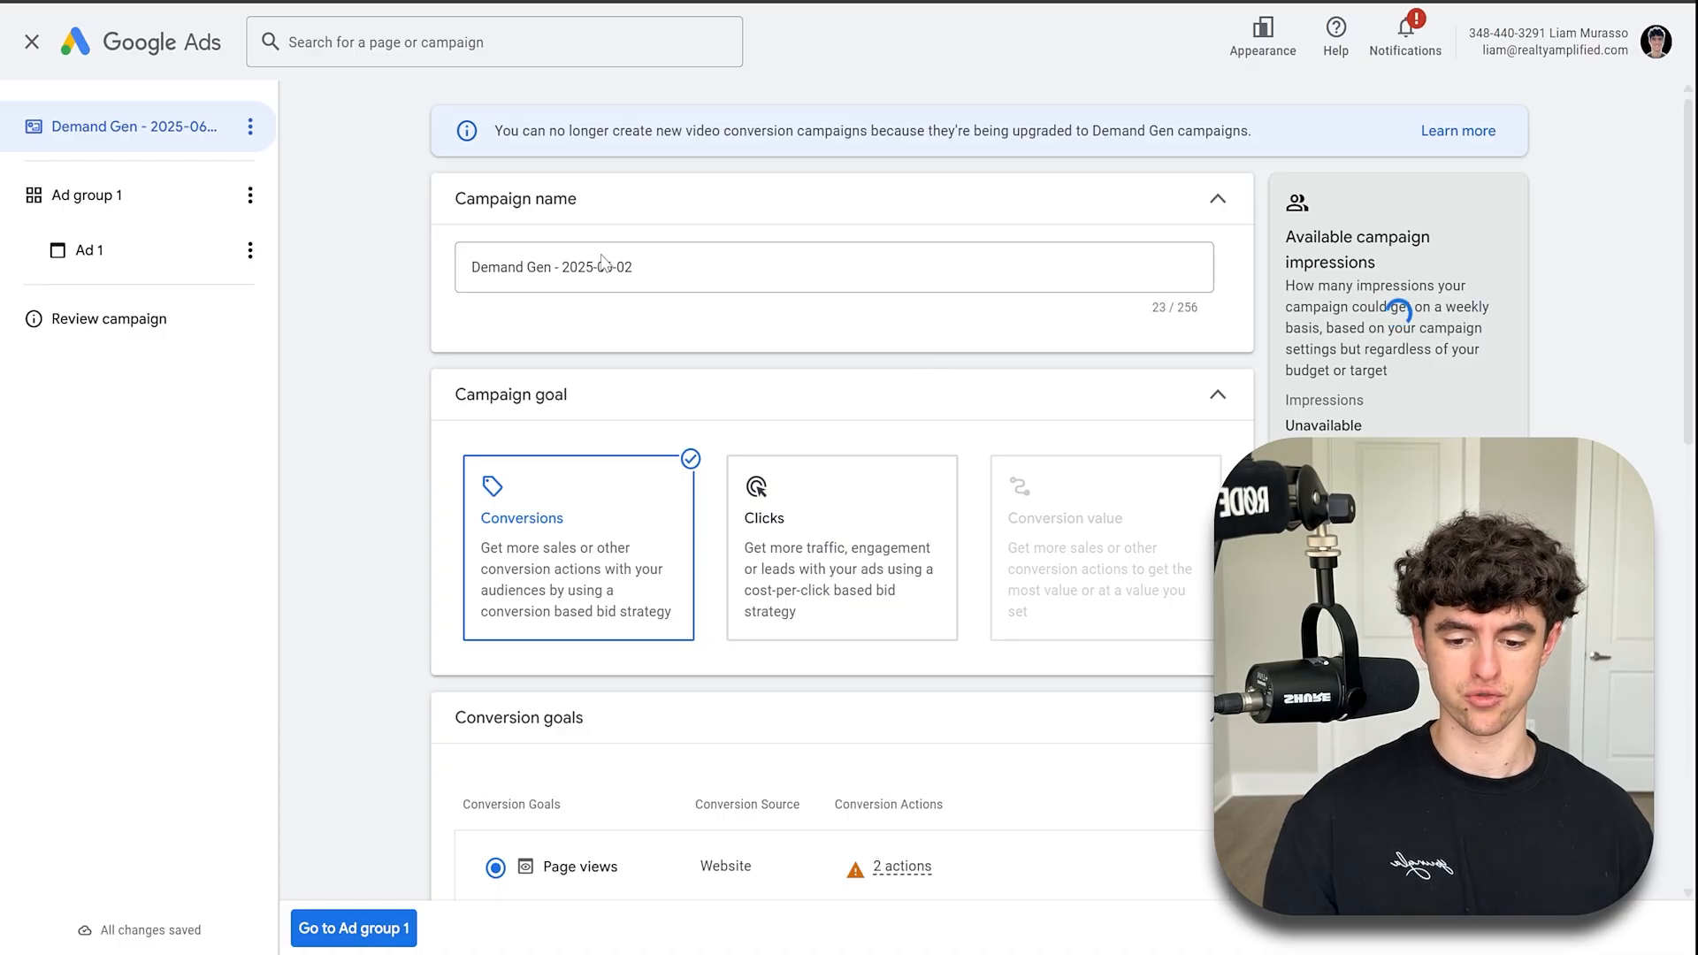
# - Review the campaign name, goal, conversion goals and budget and dates settings
pyautogui.tripleClick(602, 261)
pyautogui.click(390, 242)
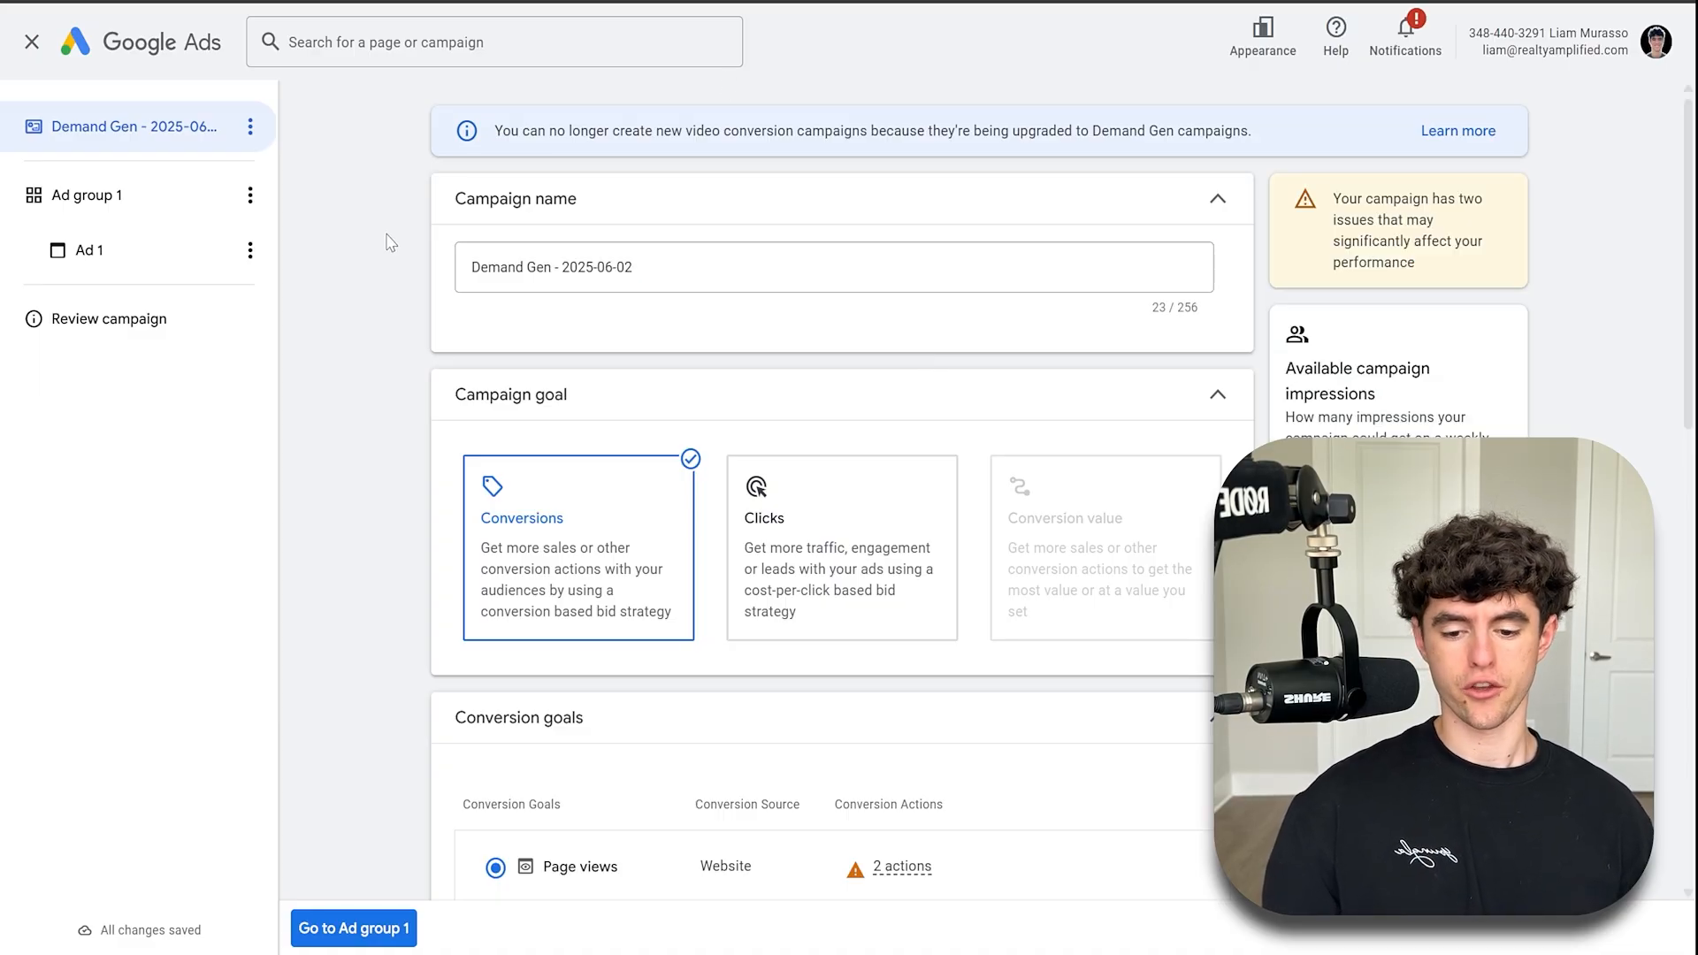
pyautogui.scroll(-10, 682, 292)
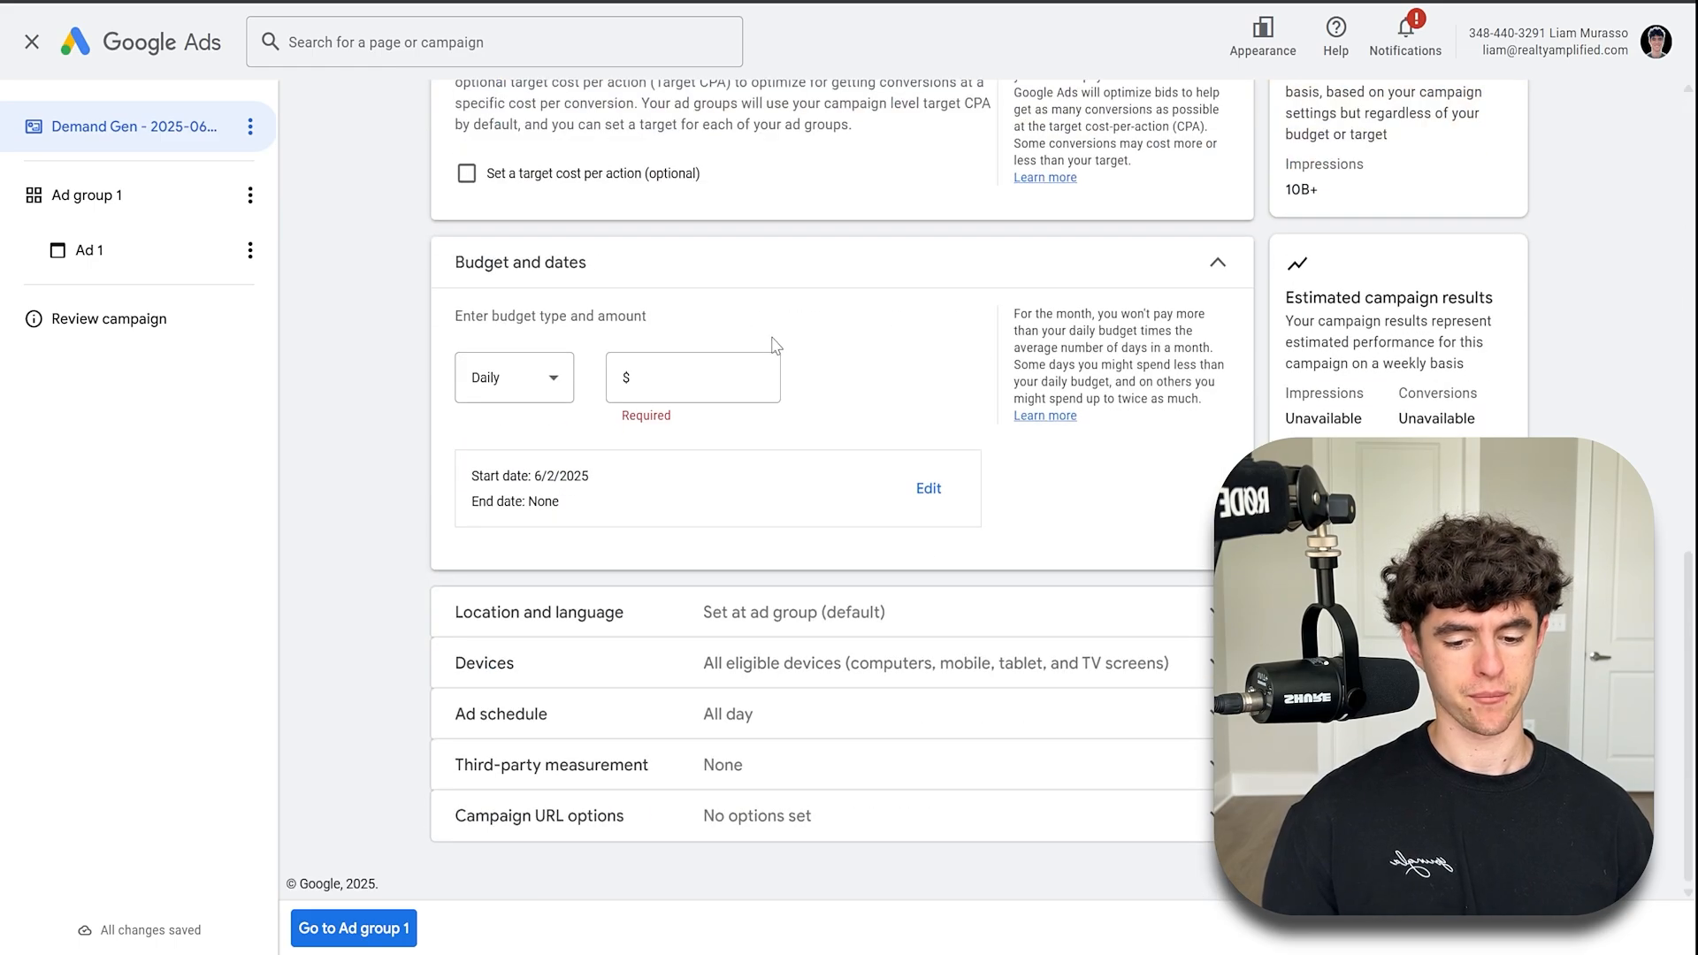
pyautogui.scroll(10, 777, 346)
pyautogui.scroll(-10, 777, 346)
pyautogui.scroll(10, 775, 346)
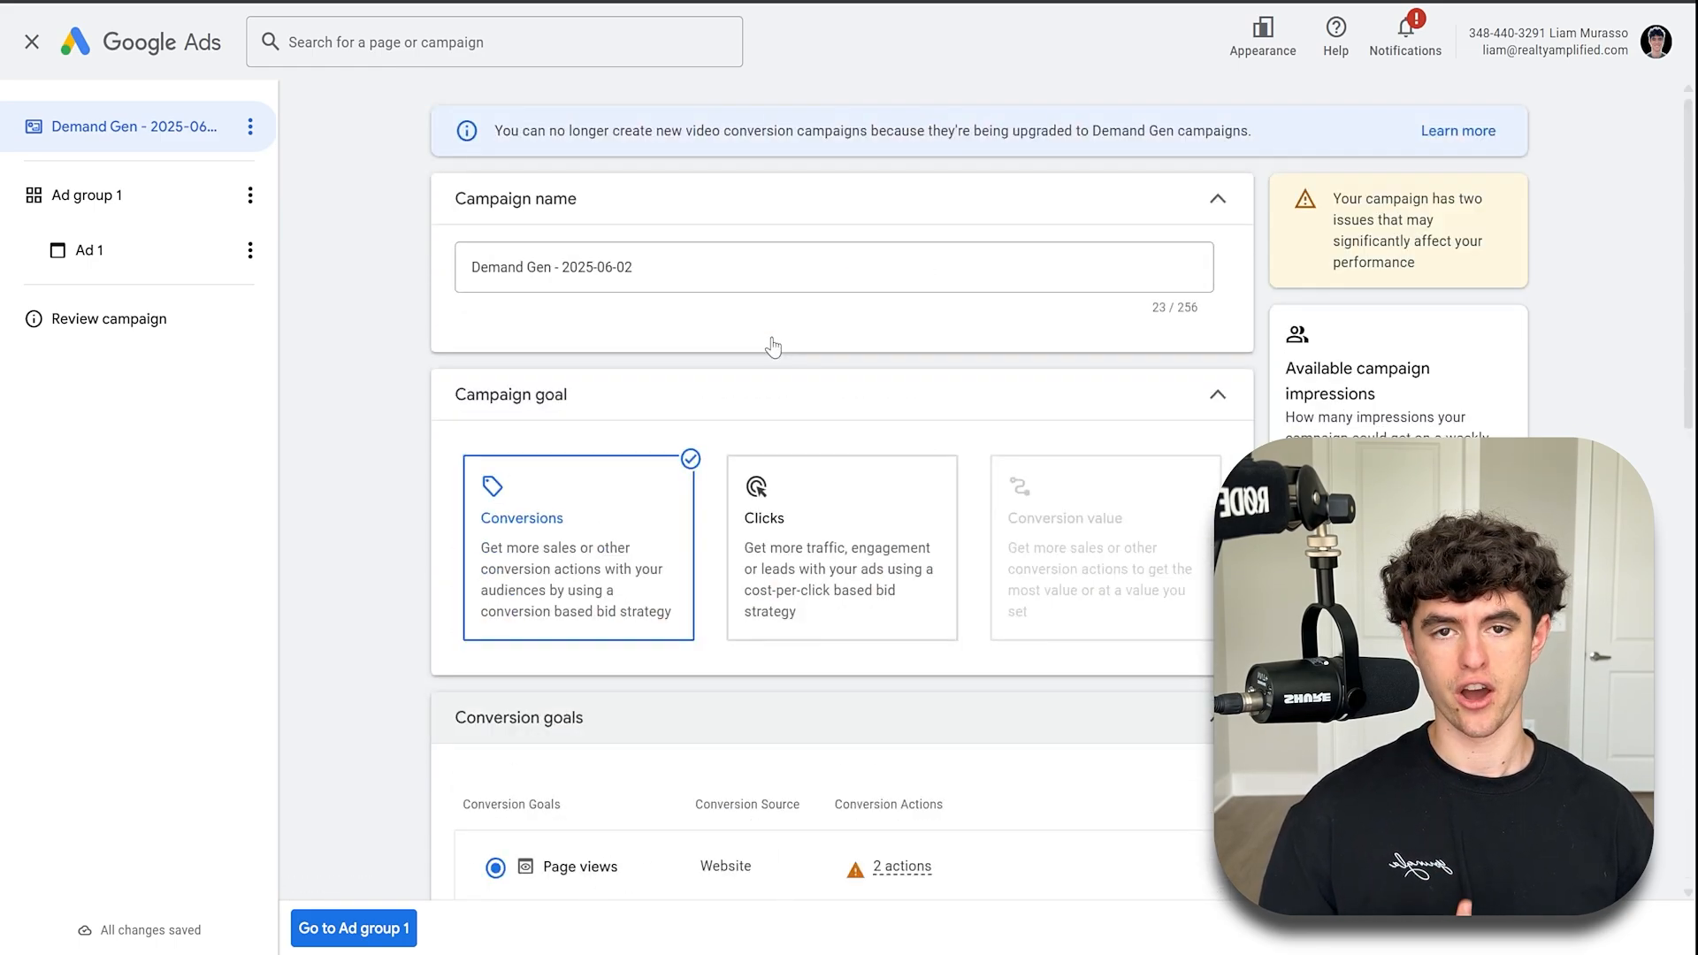
pyautogui.scroll(-10, 771, 345)
pyautogui.scroll(2, 667, 341)
pyautogui.scroll(-2, 667, 342)
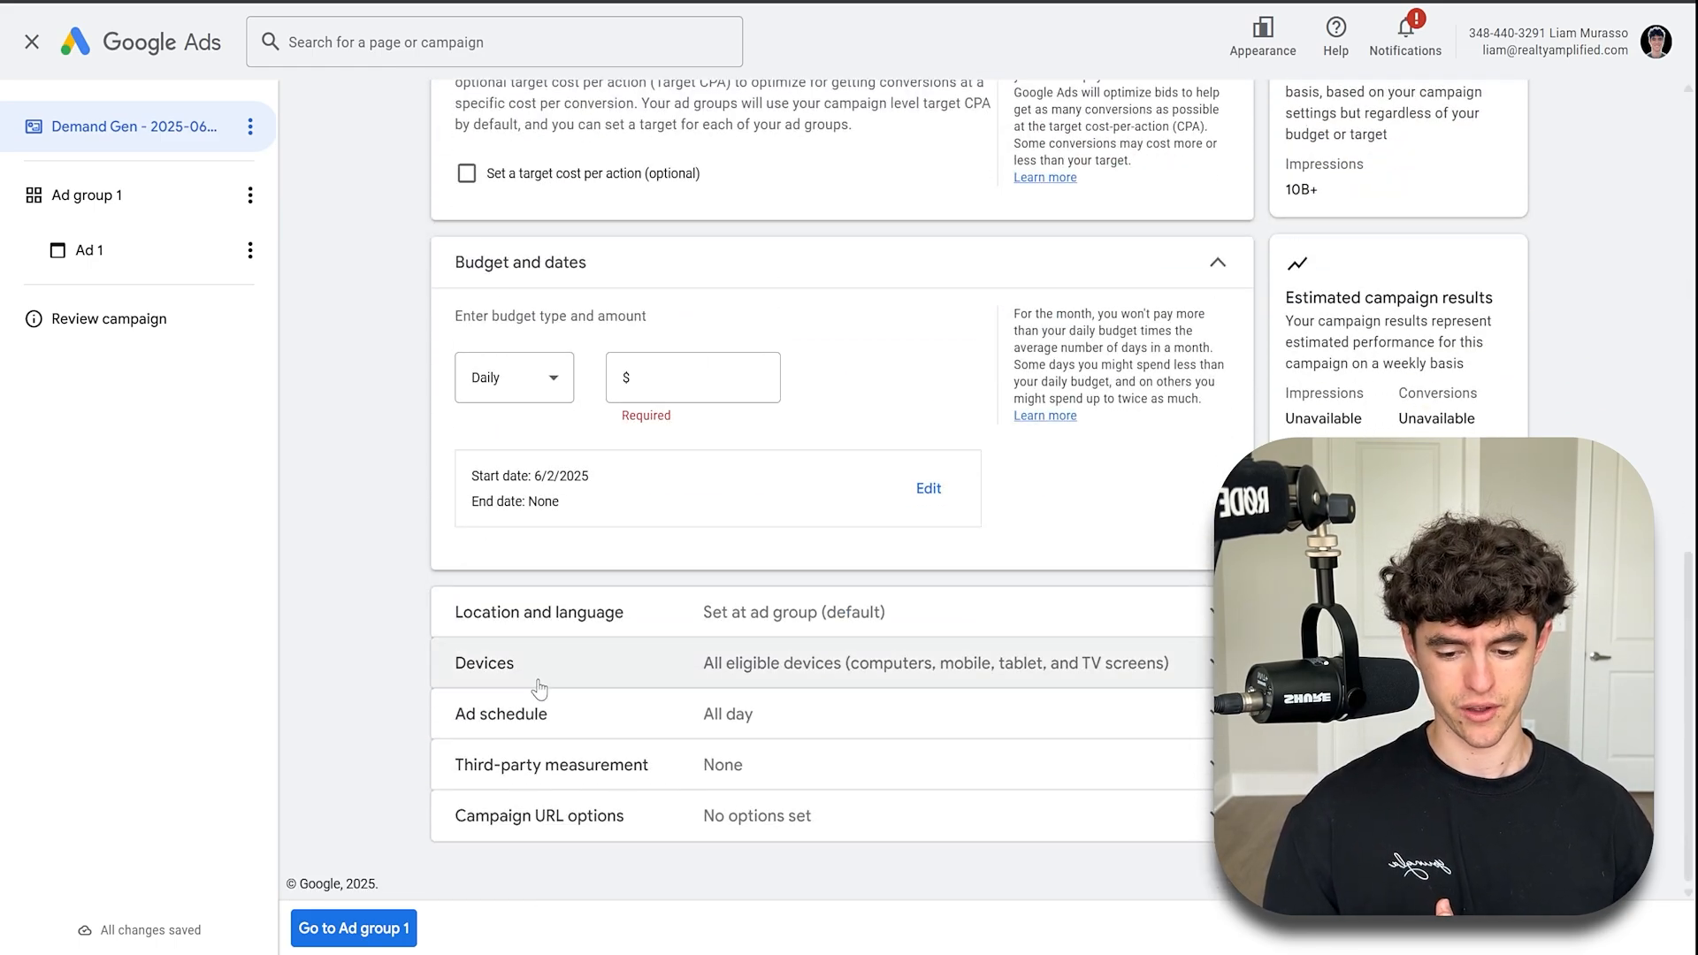
pyautogui.scroll(10, 773, 661)
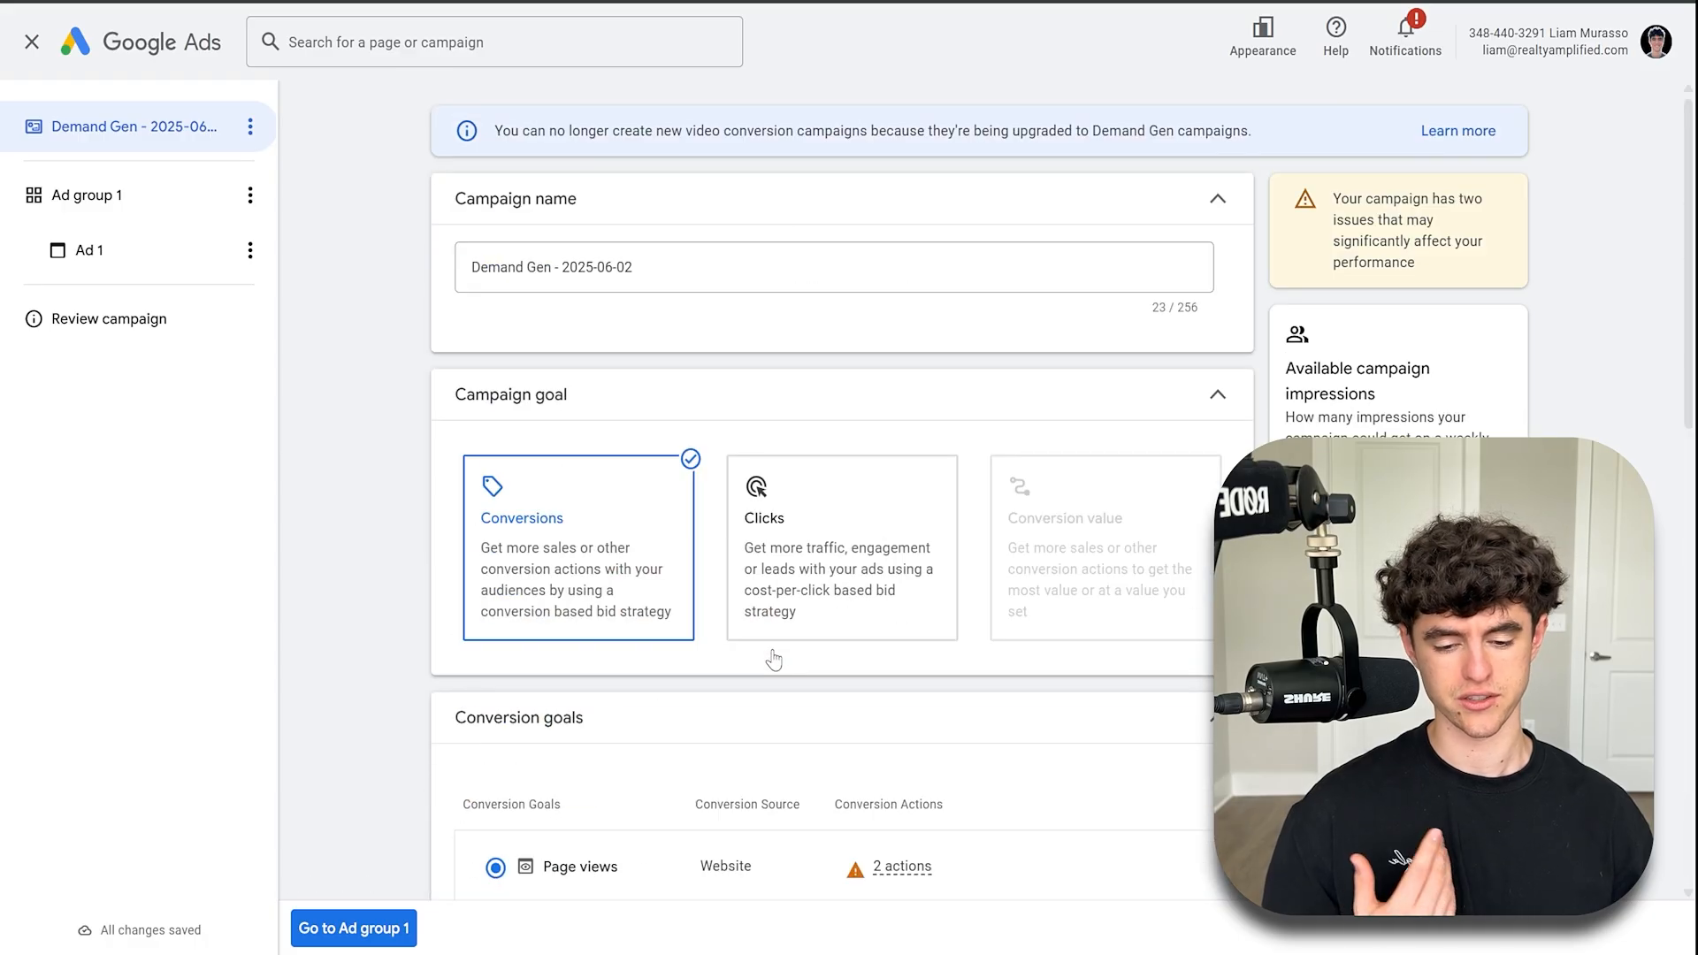
# - Replace the campaign name with the pasted naming template and delete its duplicate separator
pyautogui.click(600, 267)
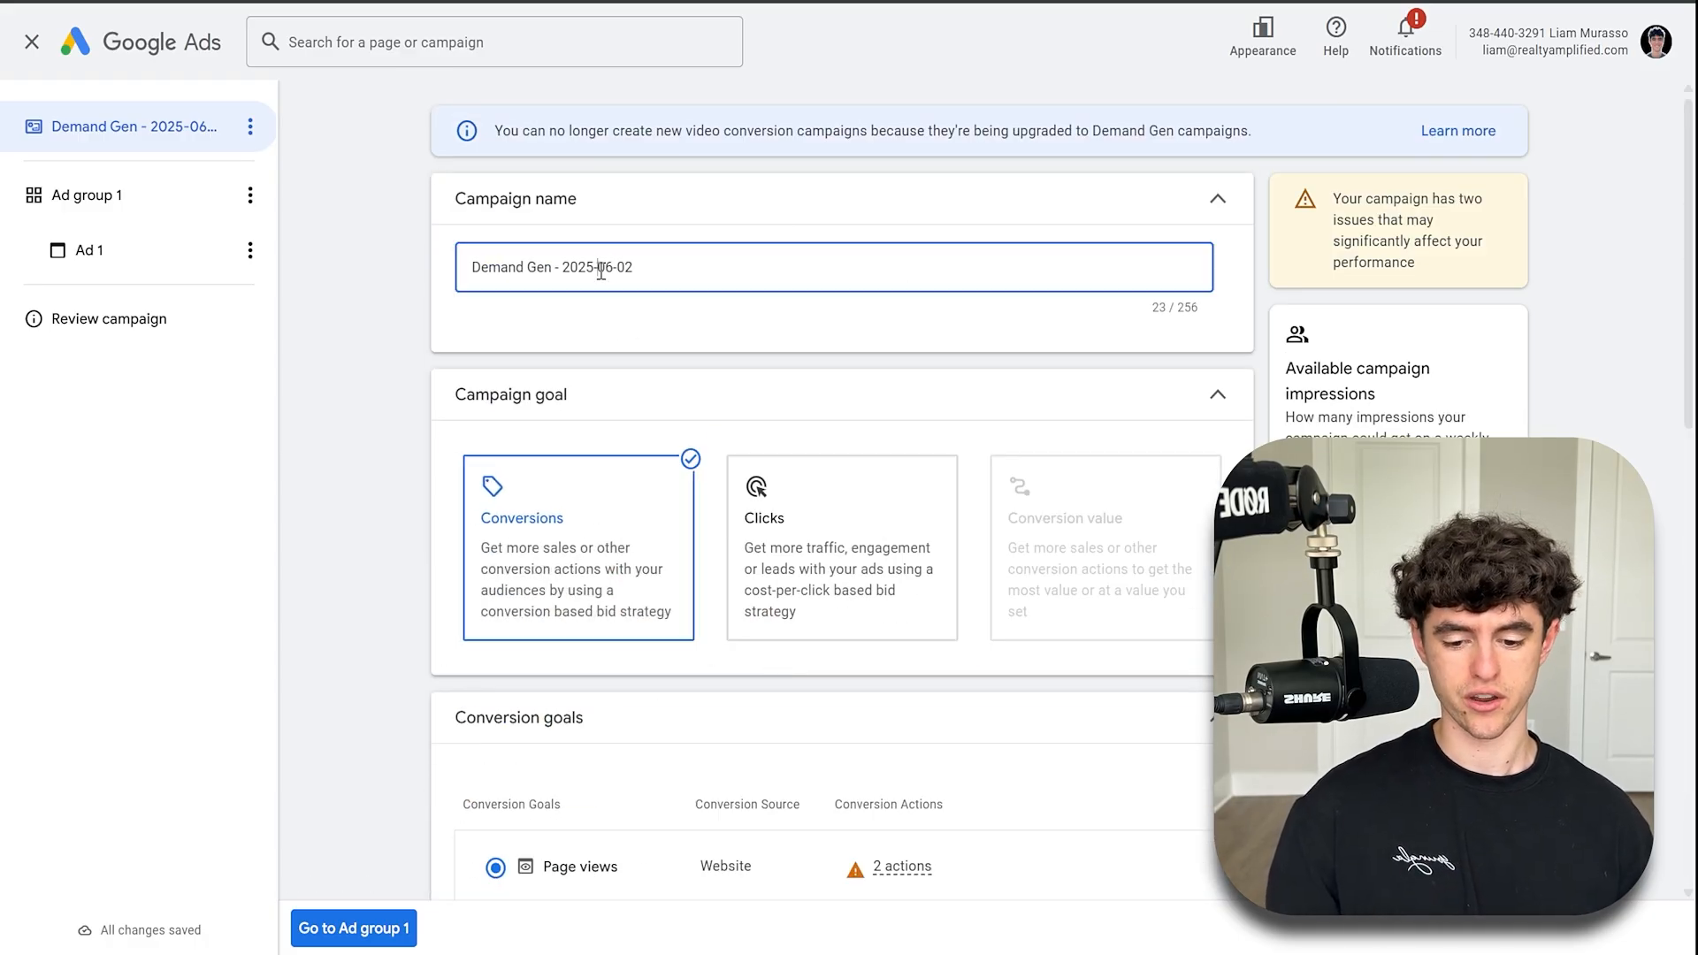
pyautogui.hotkey('ctrl', 'a')
pyautogui.write('First Last | YouTube Ads | | Audience | Lead Magnet | Location | Date')
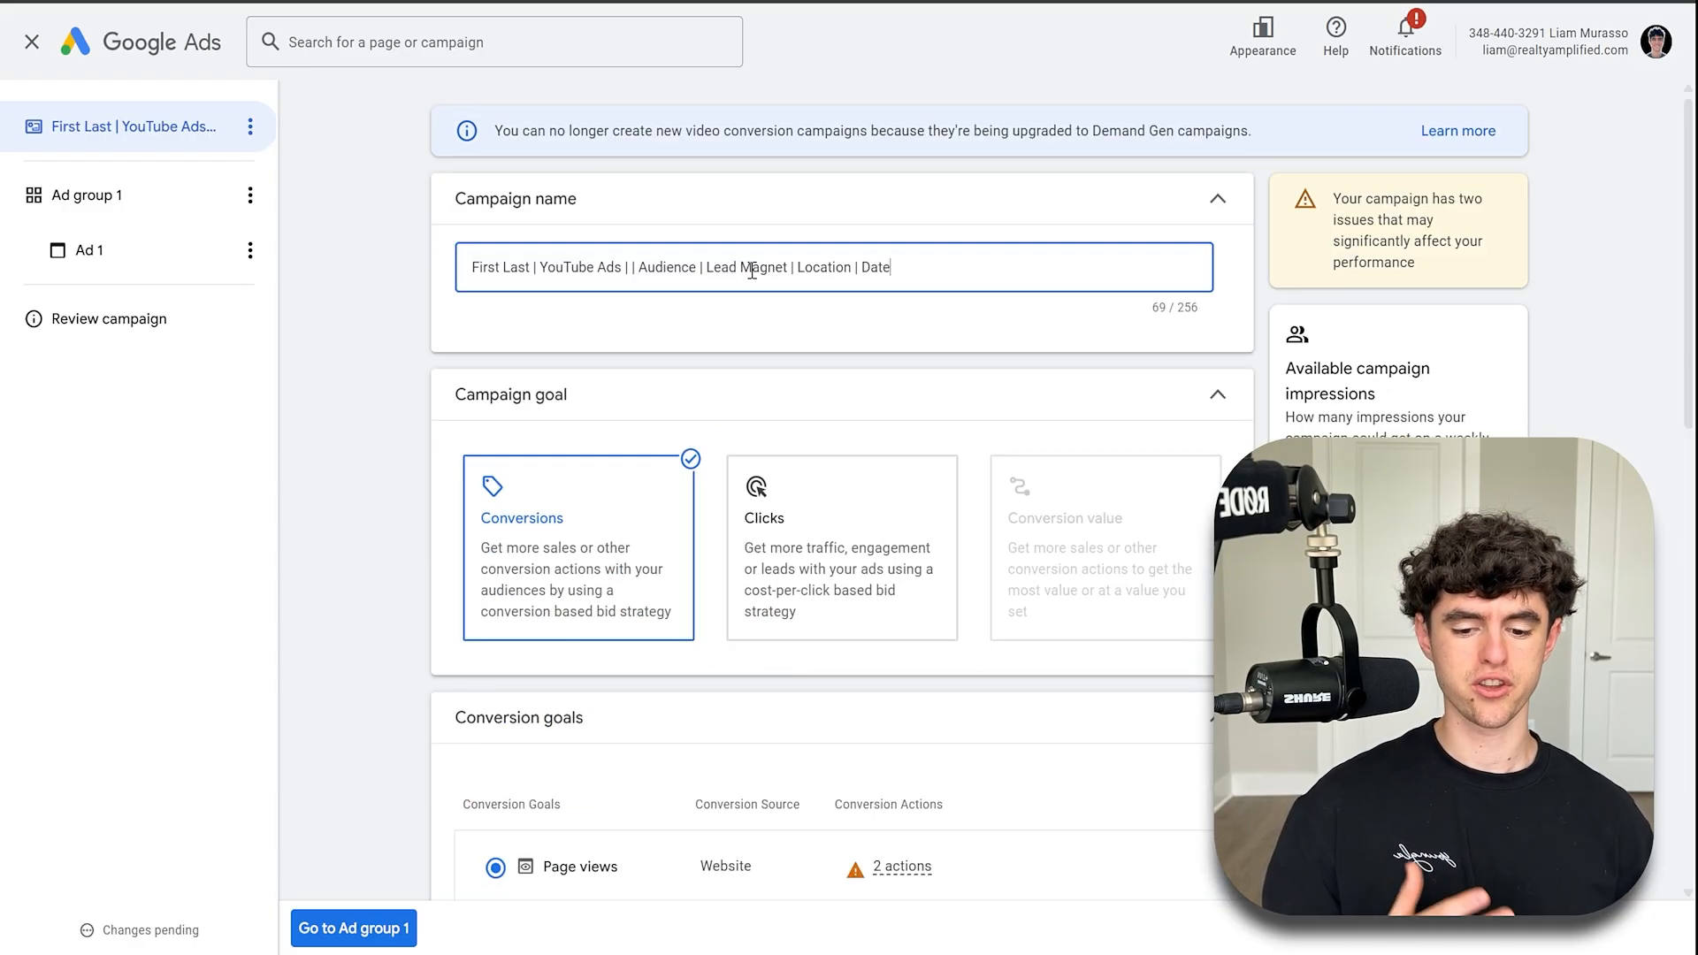
pyautogui.click(631, 268)
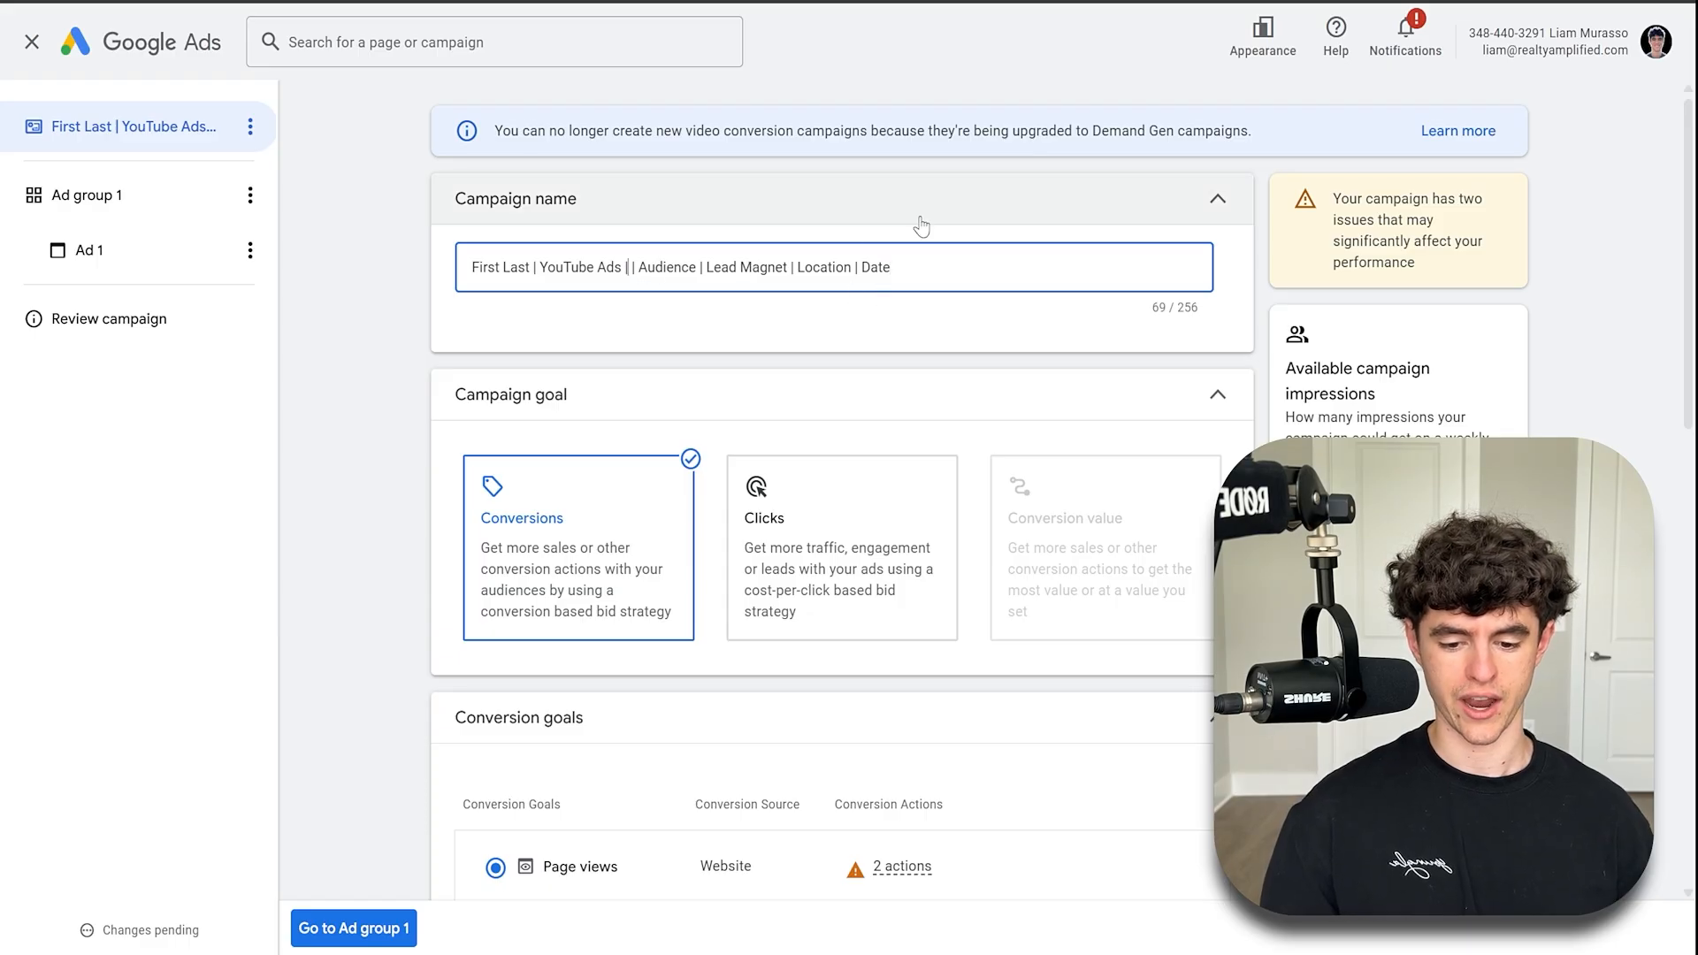
pyautogui.press('BackSpace')
pyautogui.press('BackSpace')
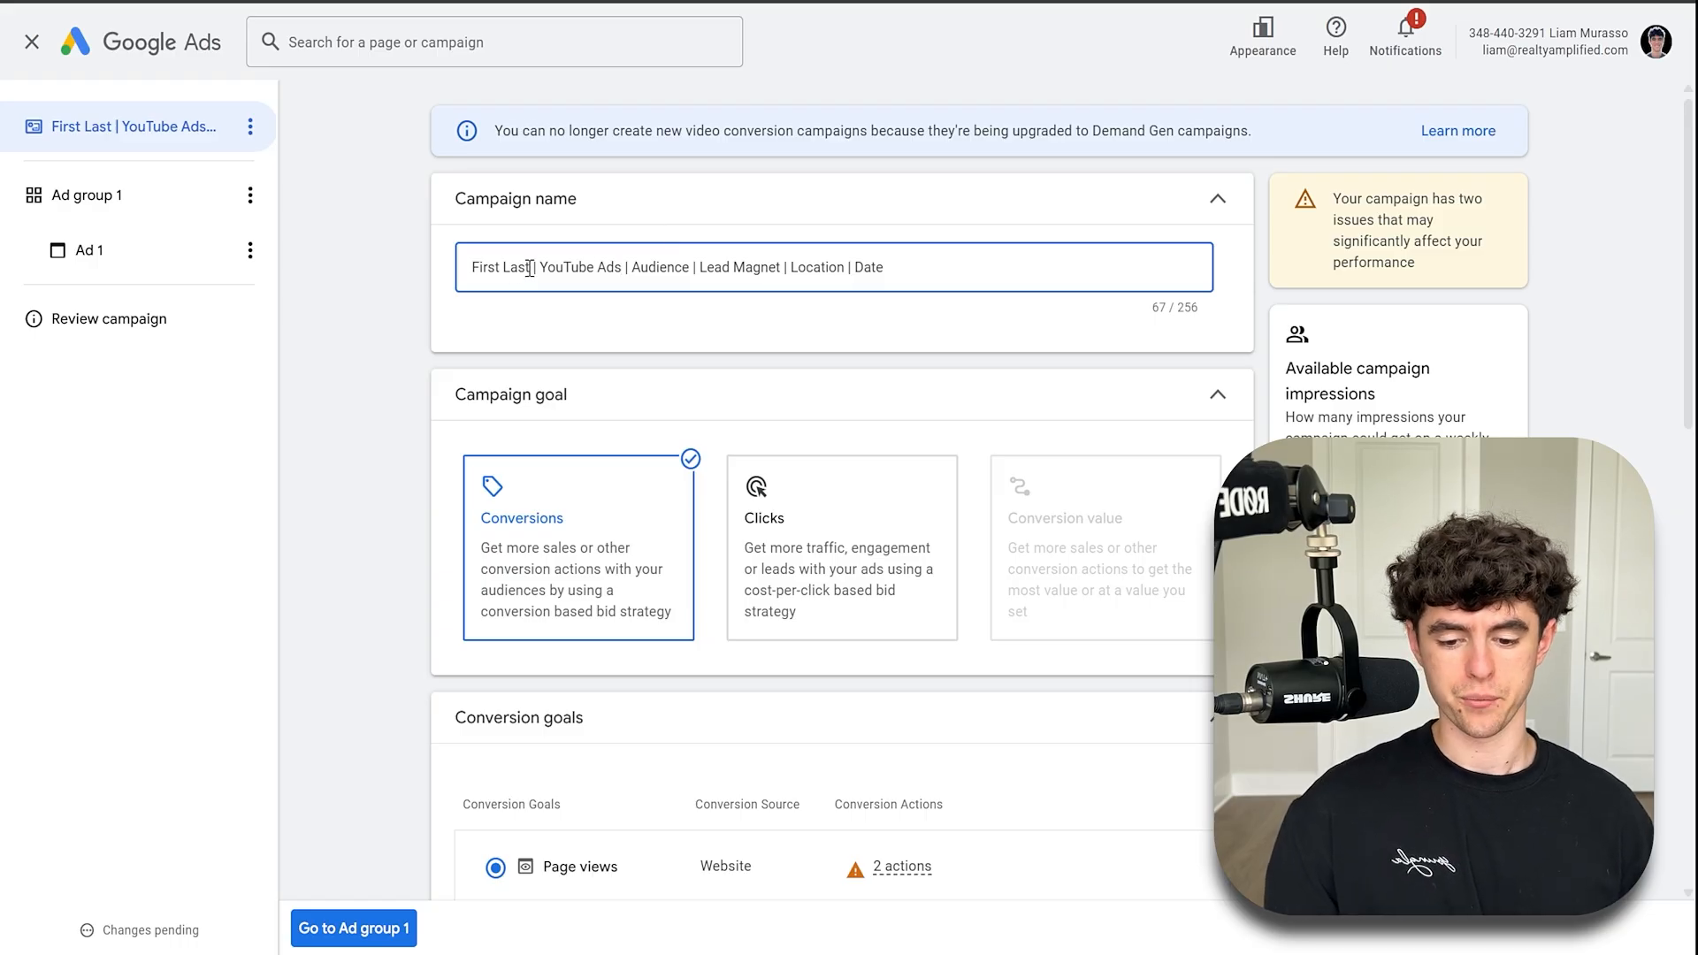
# - Replace the "First Last" placeholder in the campaign name with the advertiser's full name
pyautogui.moveTo(529, 268); pyautogui.dragTo(477, 270)
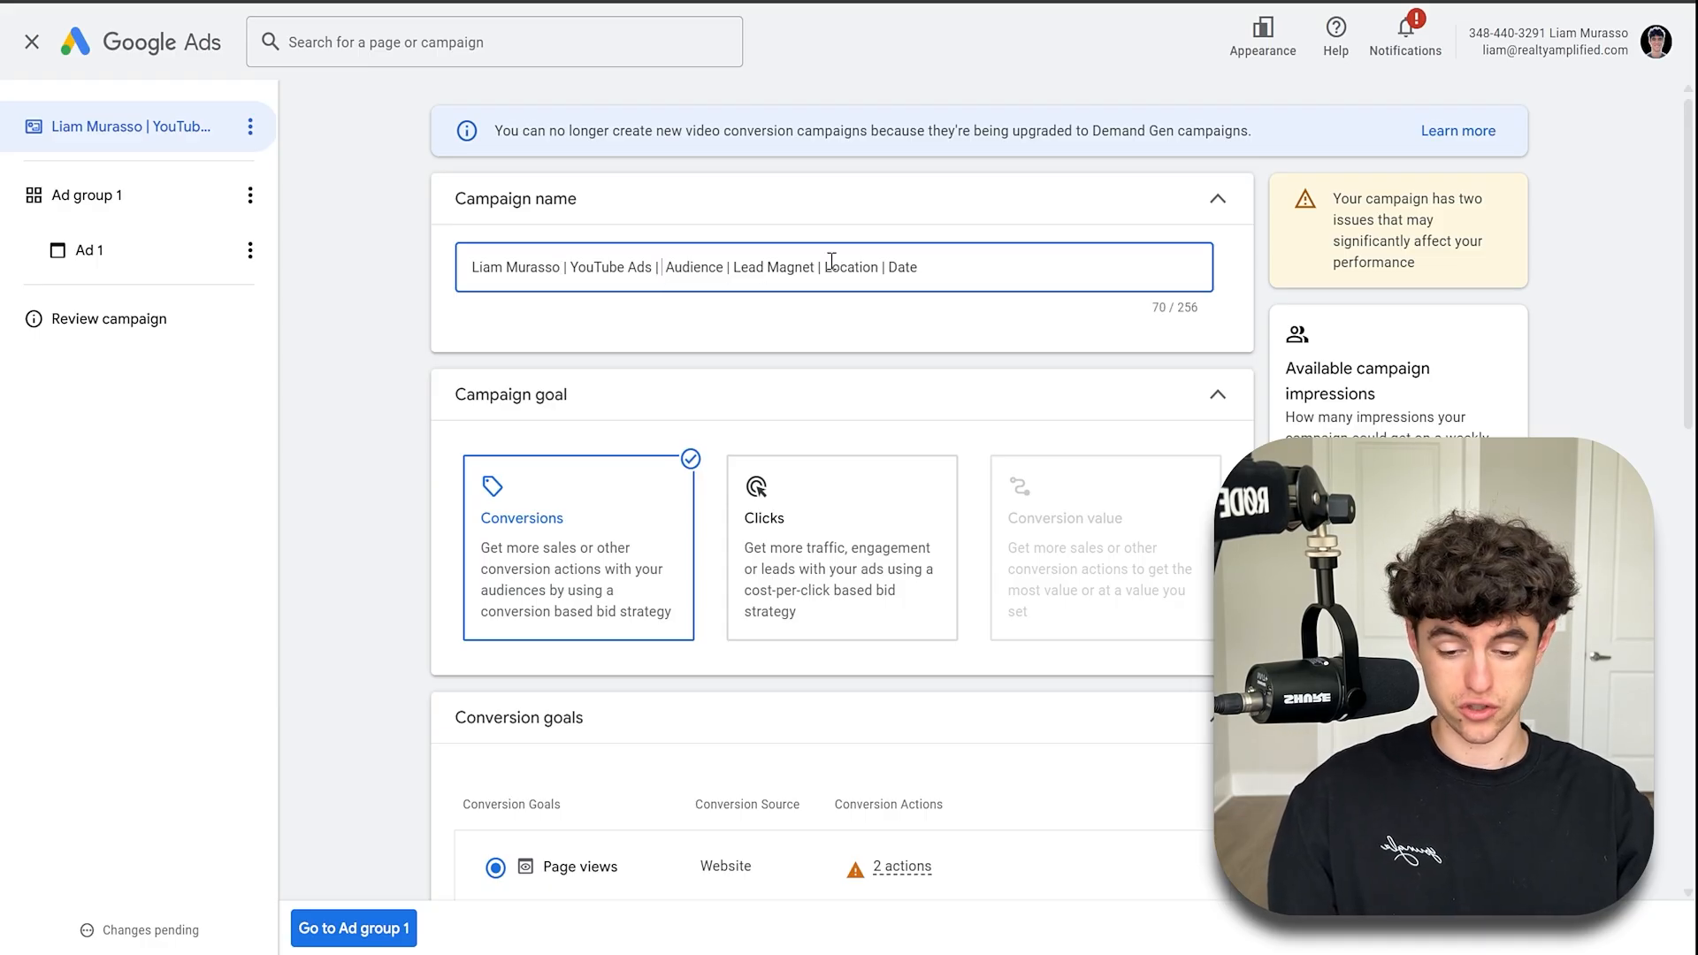
# - Insert "Sellers" as an audience segment in the campaign name and replace "Audience" with "In Market"
pyautogui.write('Sellers')
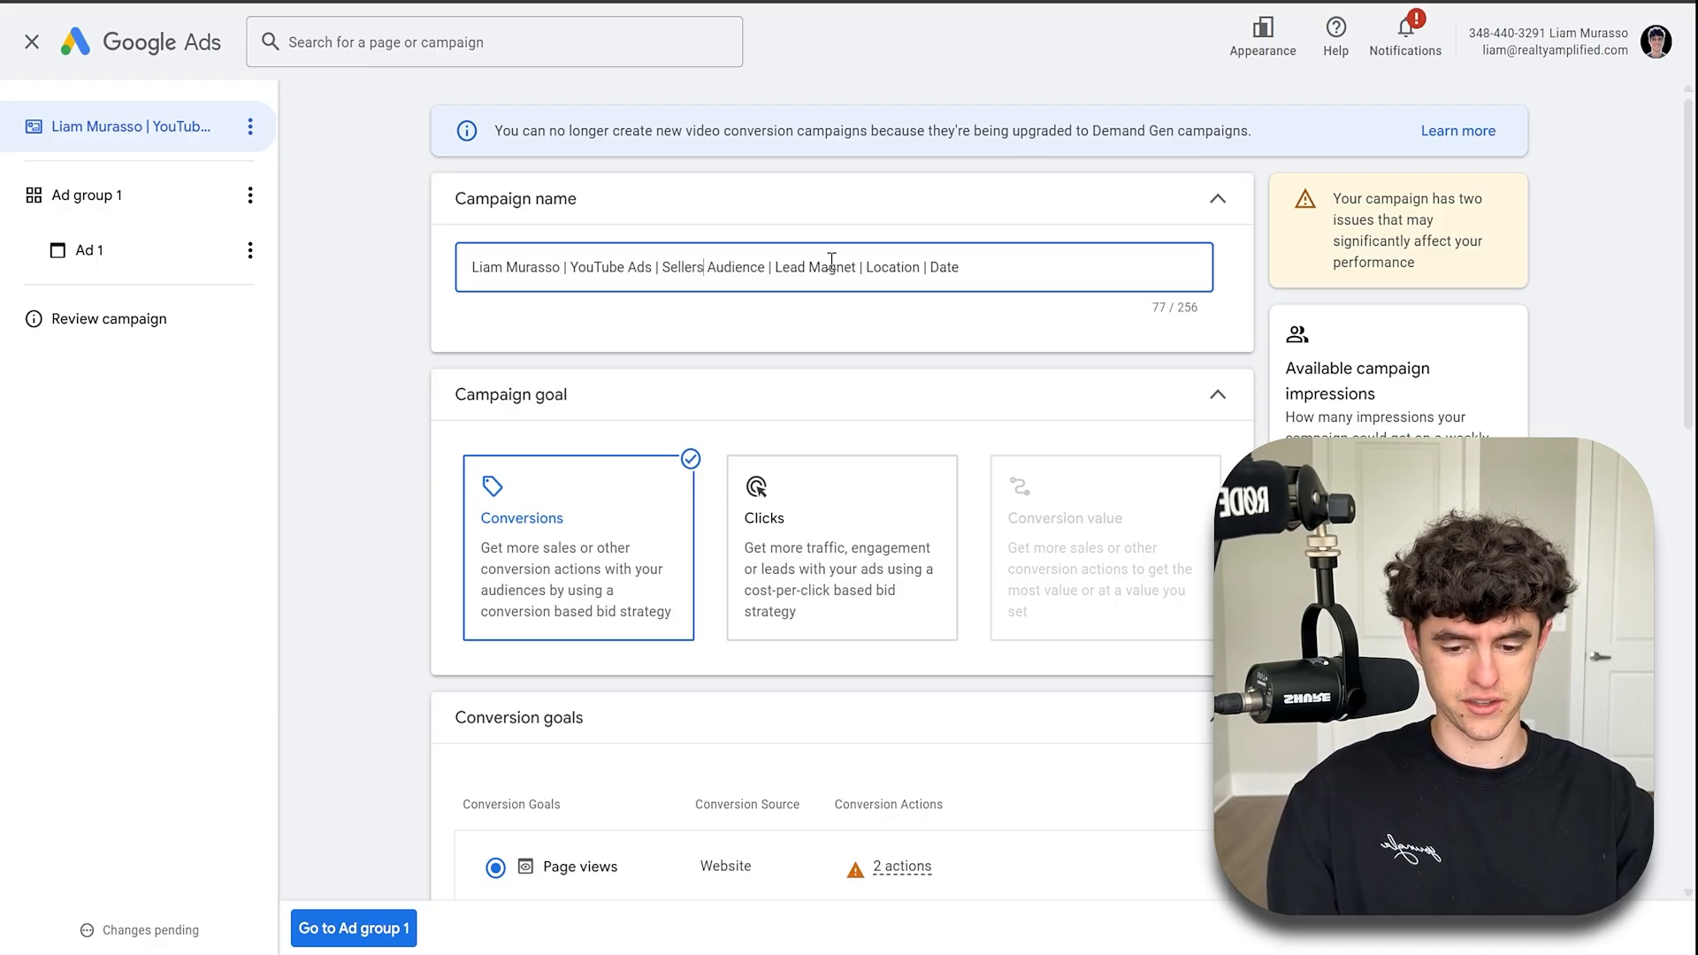
pyautogui.write(' |')
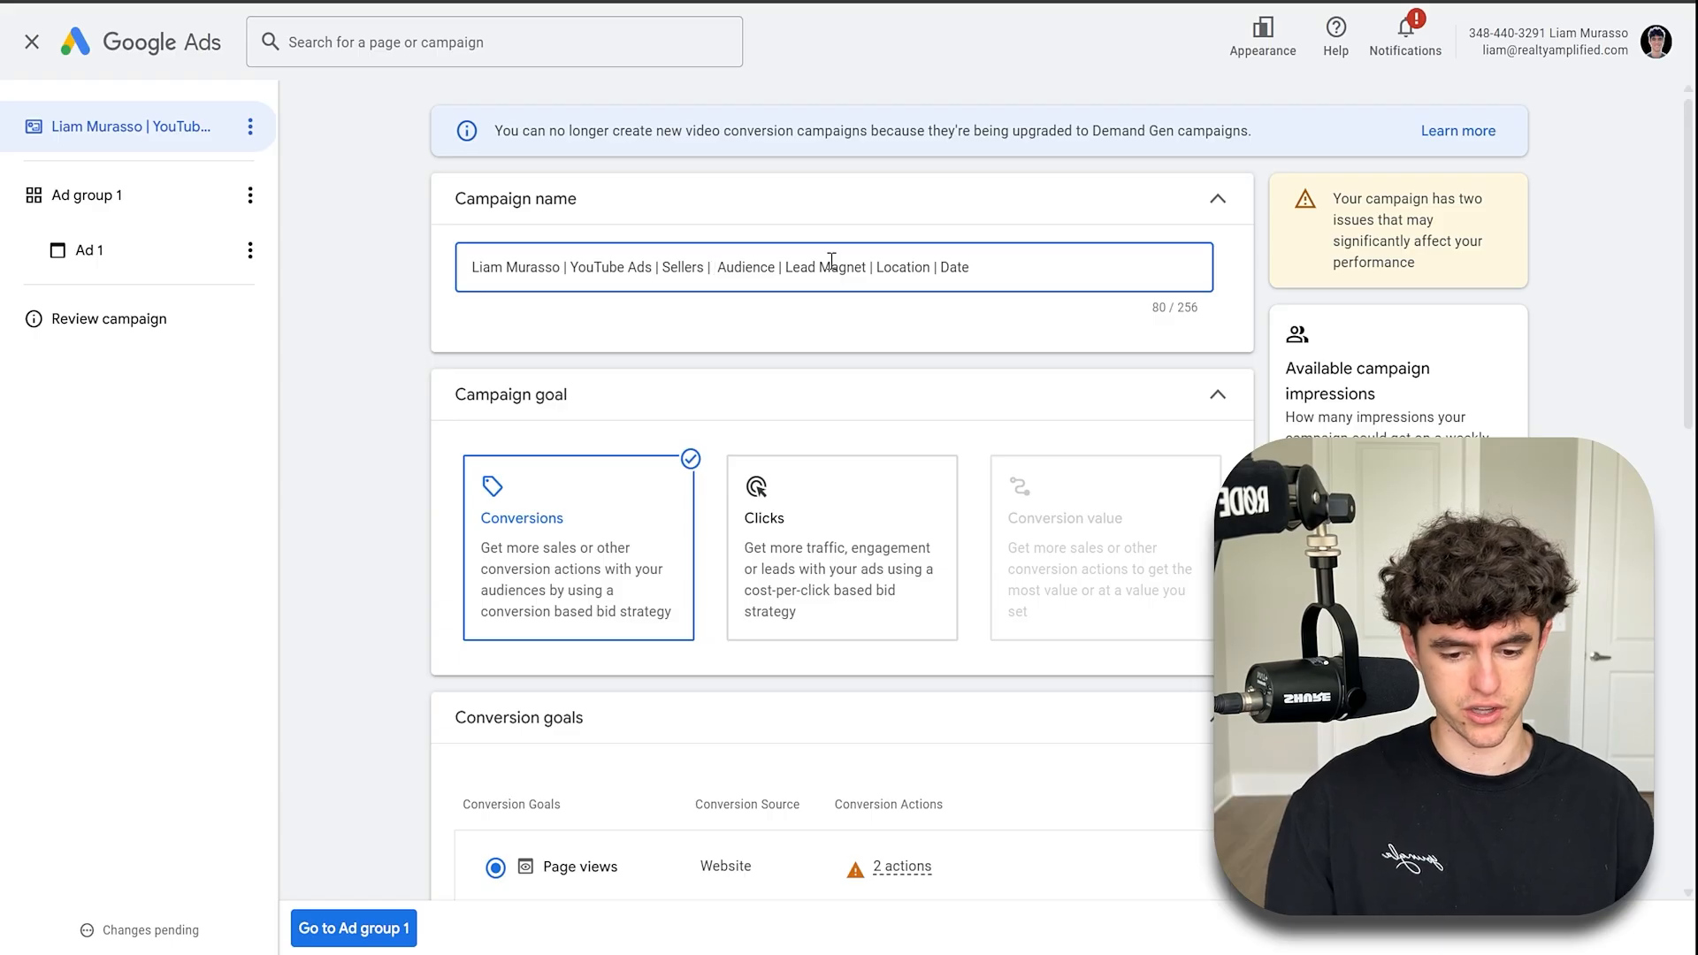
pyautogui.press('BackSpace')
pyautogui.doubleClick(748, 267)
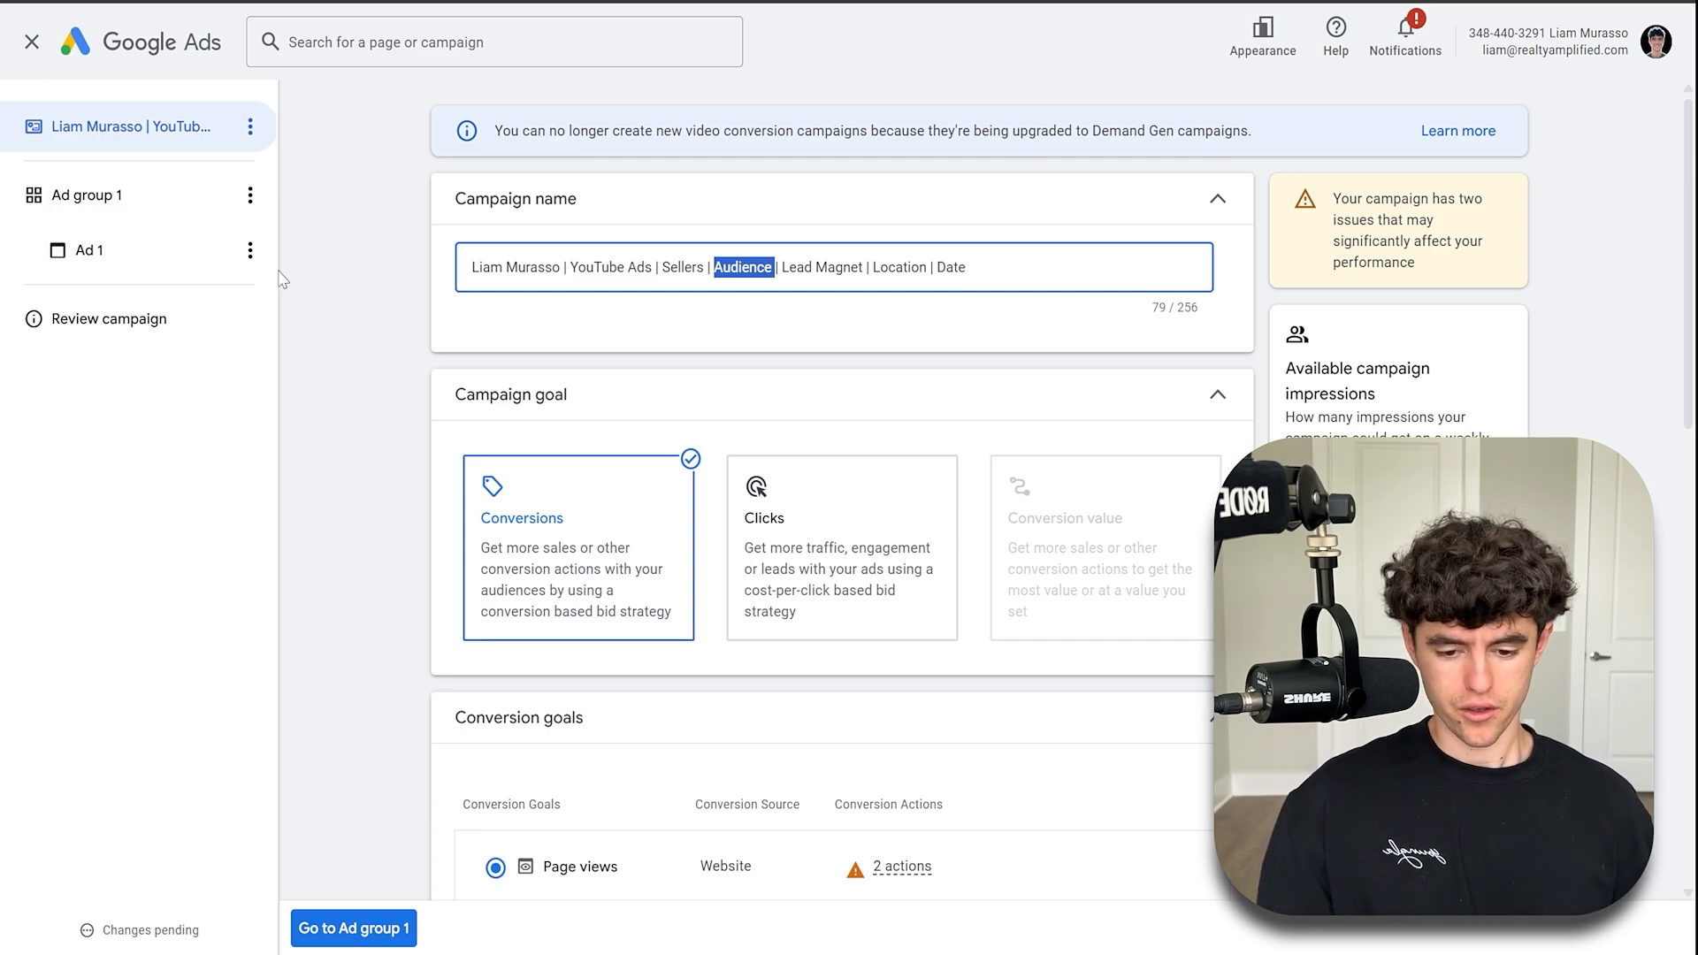
pyautogui.write('In Market')
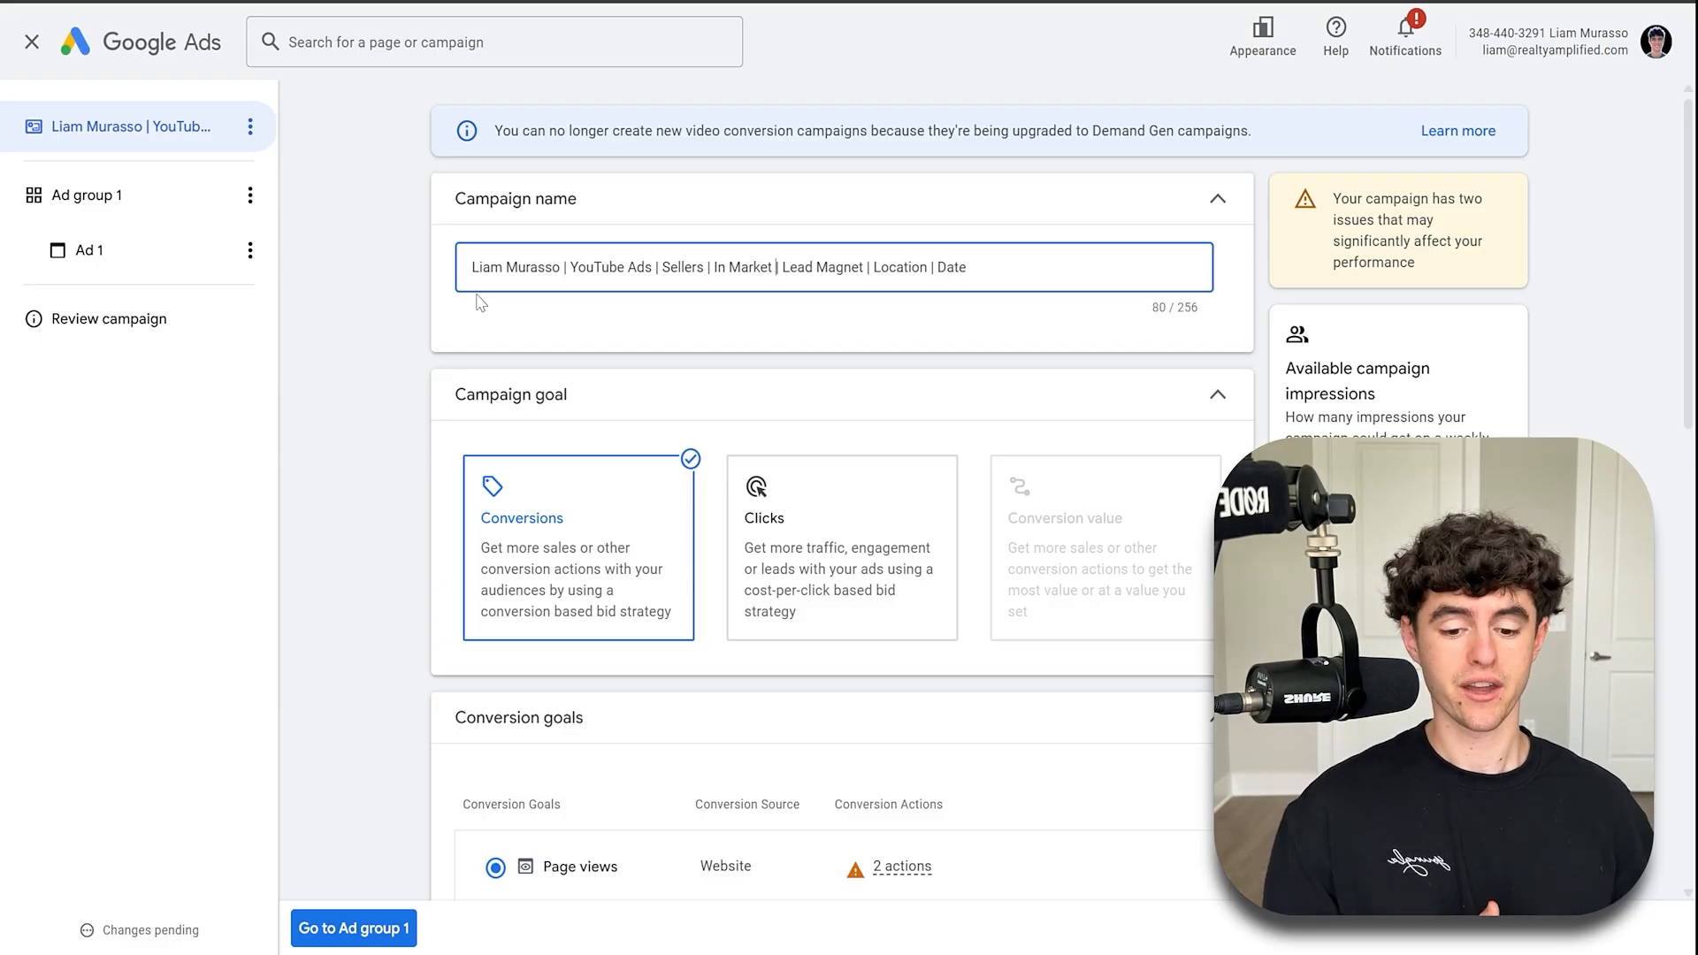
# - Replace "Lead Magnet" with "eBook" and "Location" with "Charleston" in the campaign name
pyautogui.moveTo(864, 268); pyautogui.dragTo(793, 270)
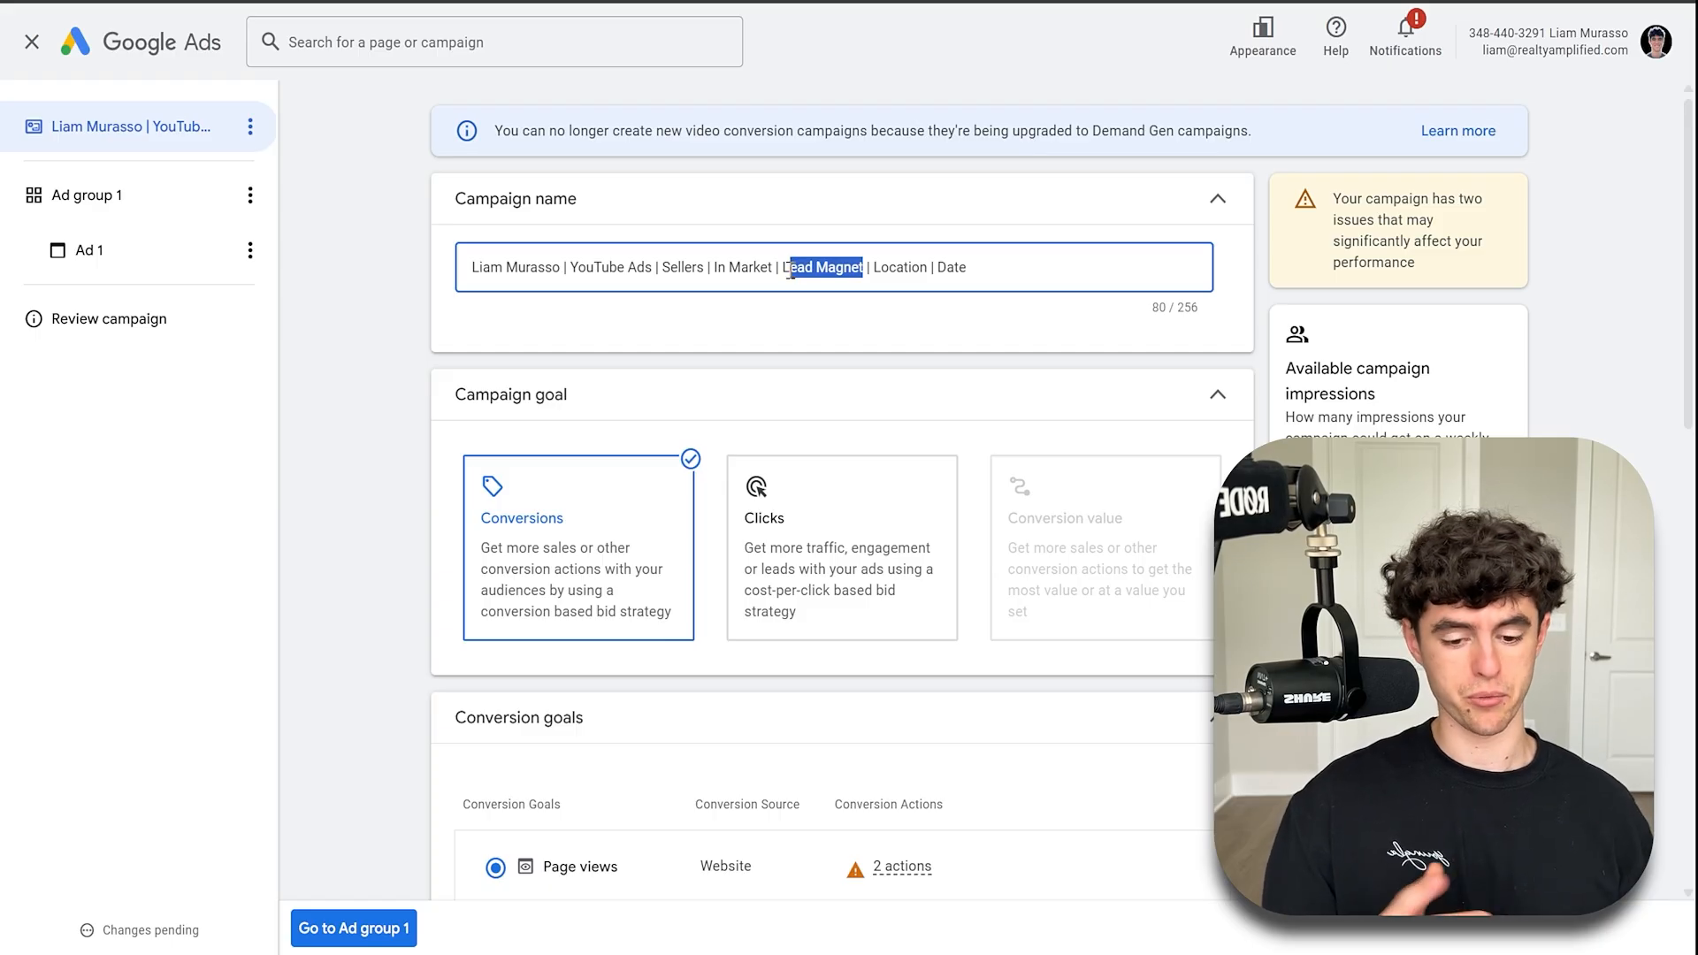
pyautogui.press('BackSpace')
pyautogui.press('BackSpace')
pyautogui.write('eBook')
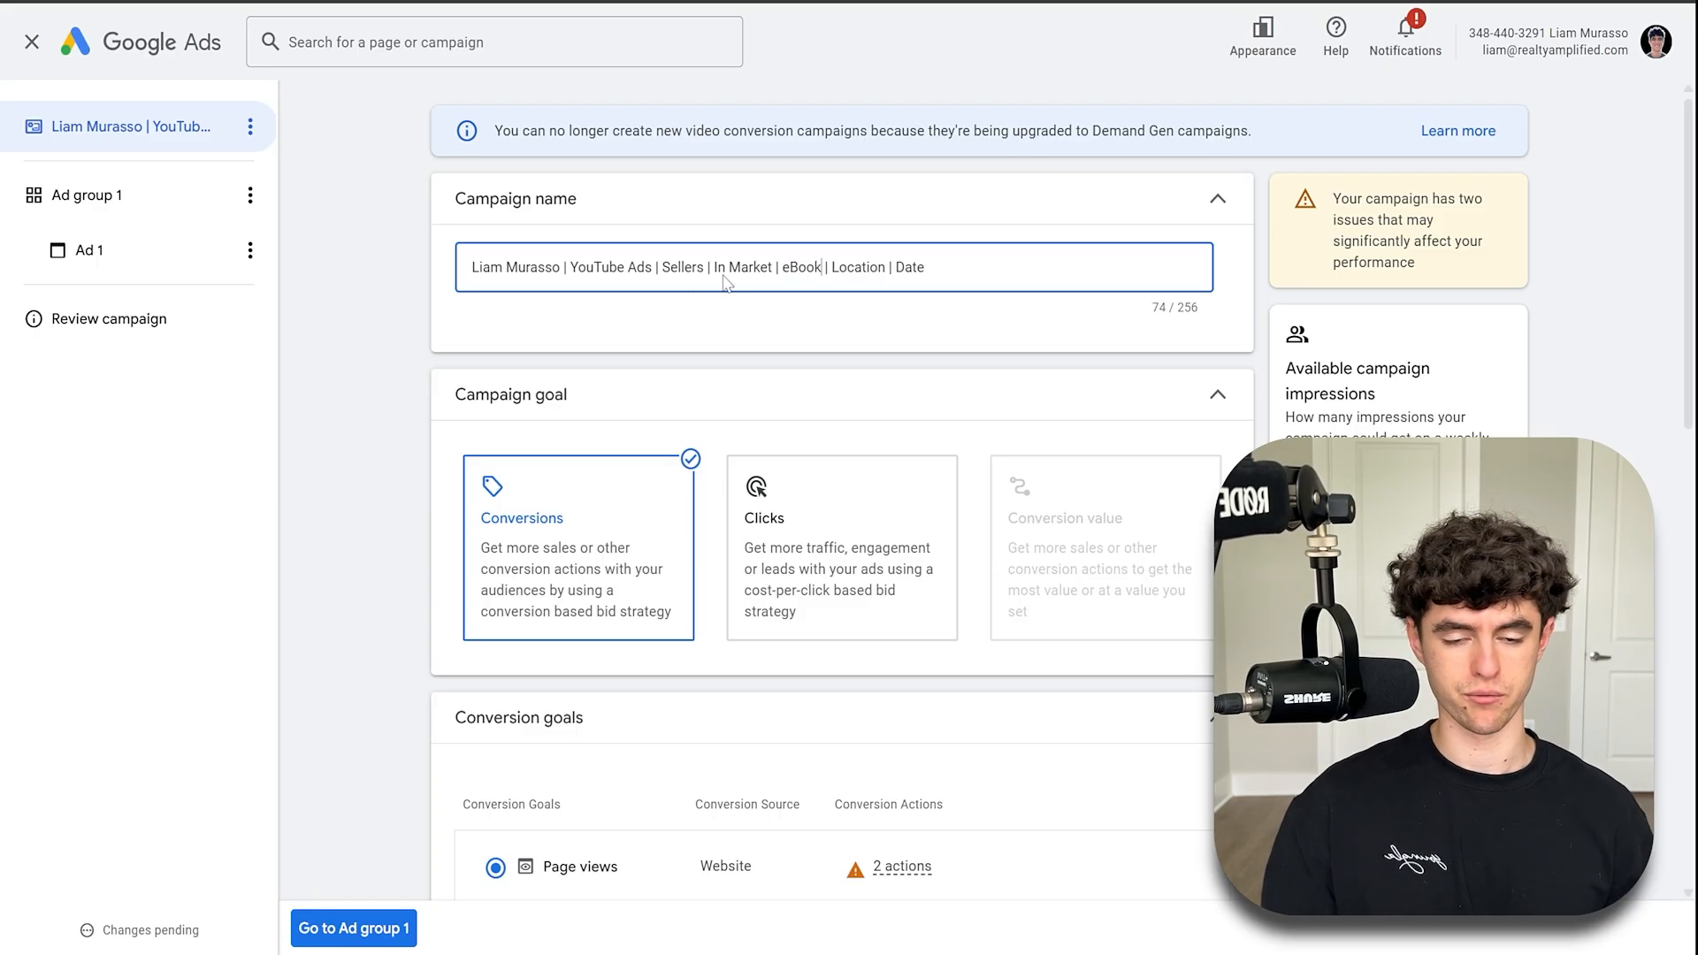
pyautogui.doubleClick(840, 267)
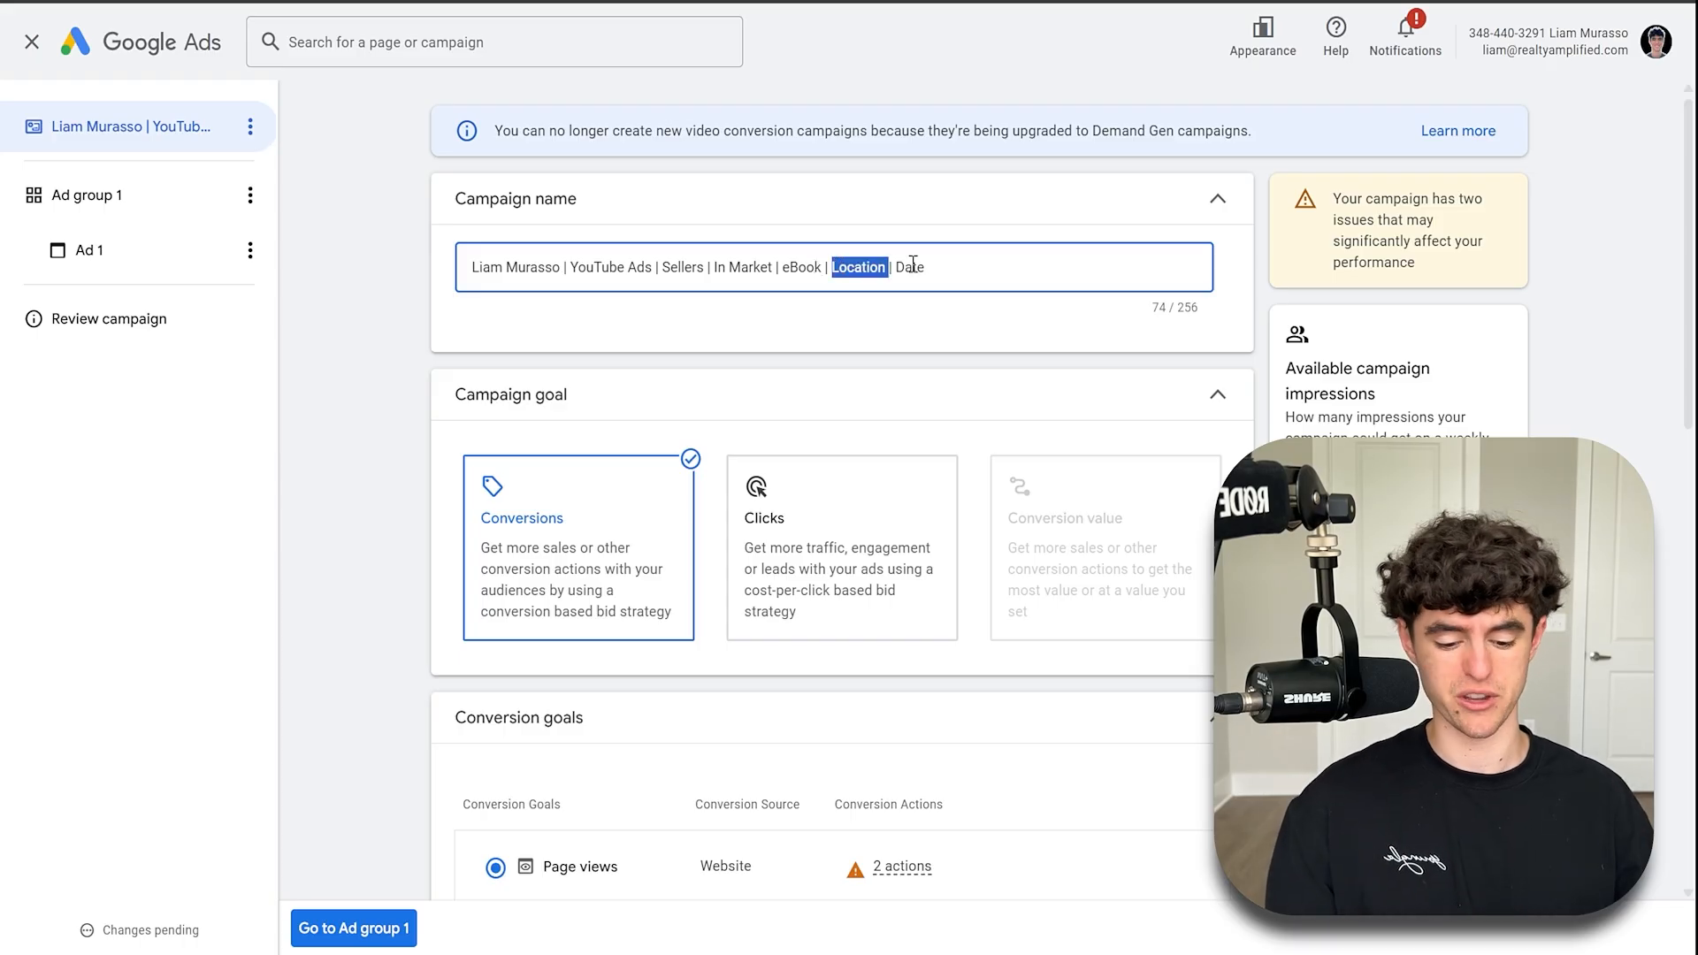
pyautogui.press('BackSpace')
pyautogui.write('Charleston')
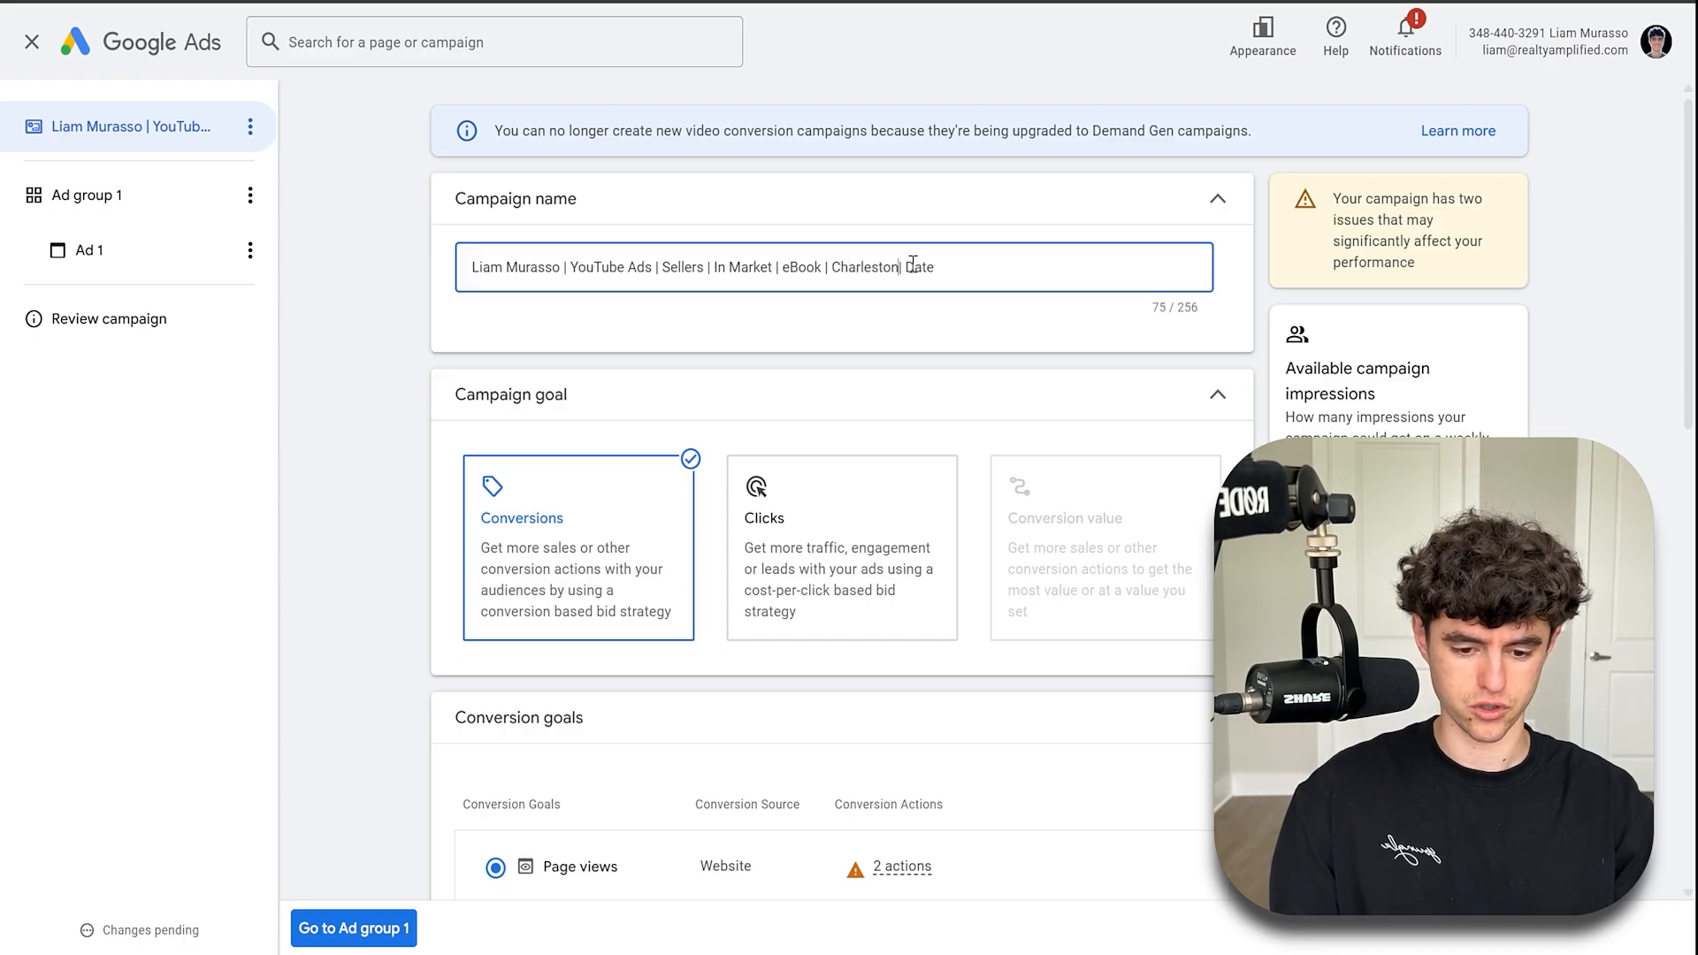
# - Replace "Date" at the end of the campaign name with "June 2 2025"
pyautogui.doubleClick(929, 266)
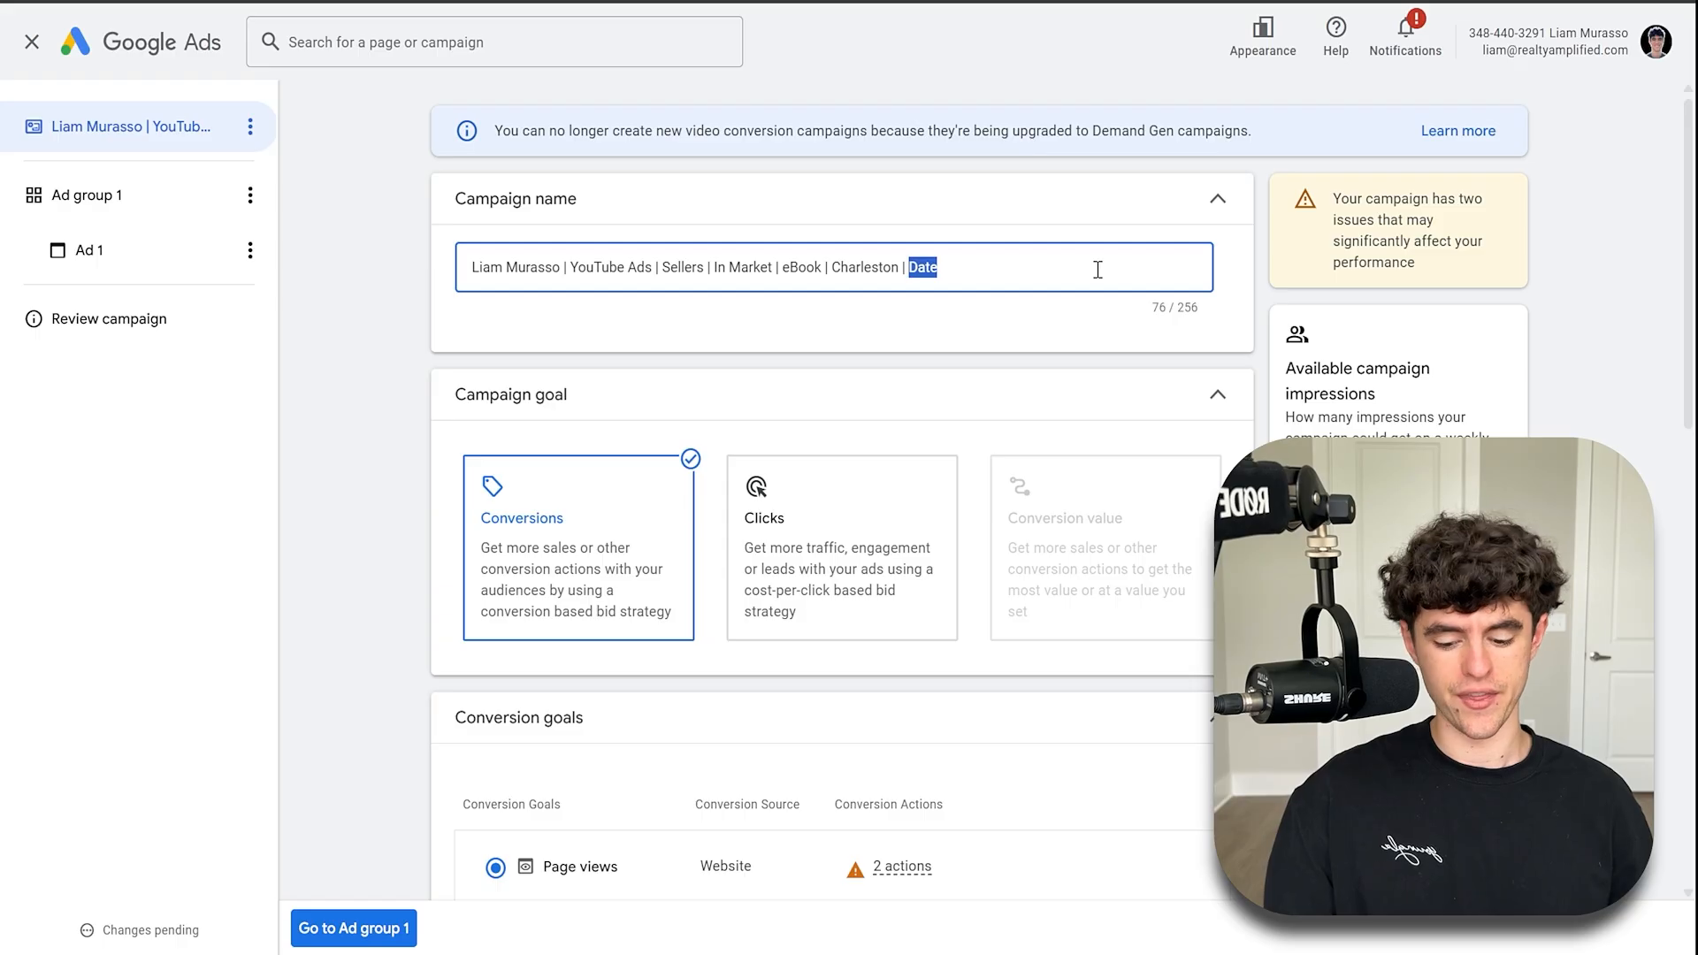
pyautogui.write('June 2 2024')
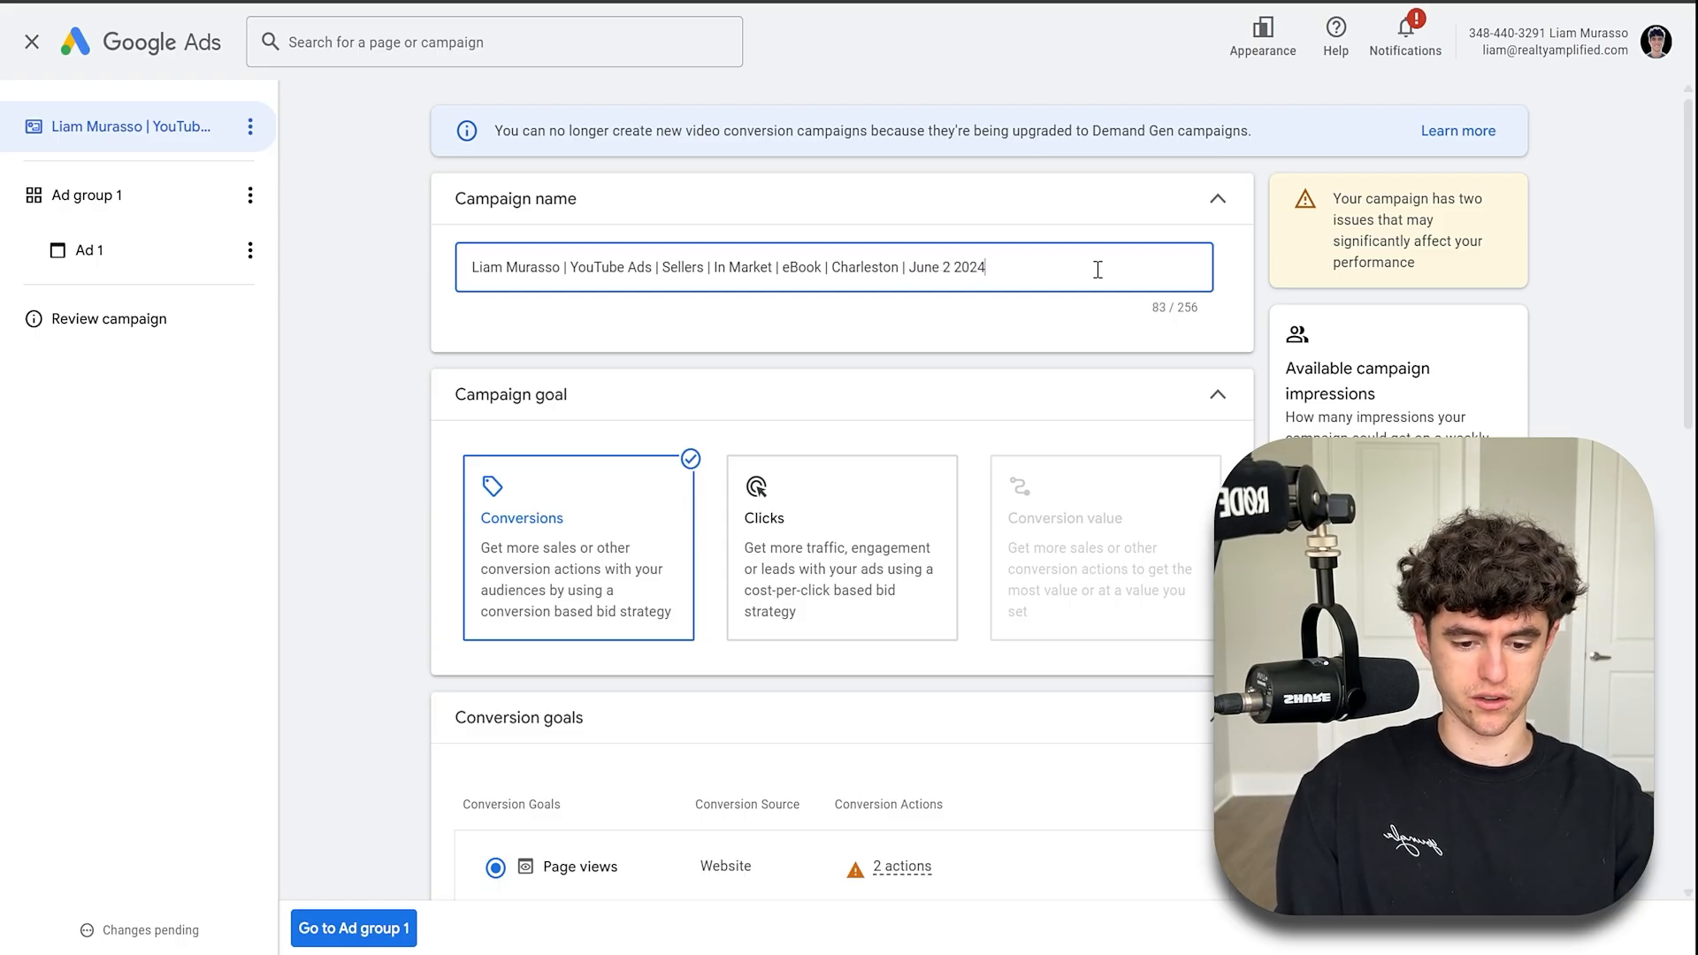
pyautogui.press('BackSpace')
pyautogui.write('5')
# - Set the campaign's daily budget to 20.00
pyautogui.click(869, 230)
pyautogui.scroll(-4, 796, 252)
pyautogui.scroll(2, 827, 281)
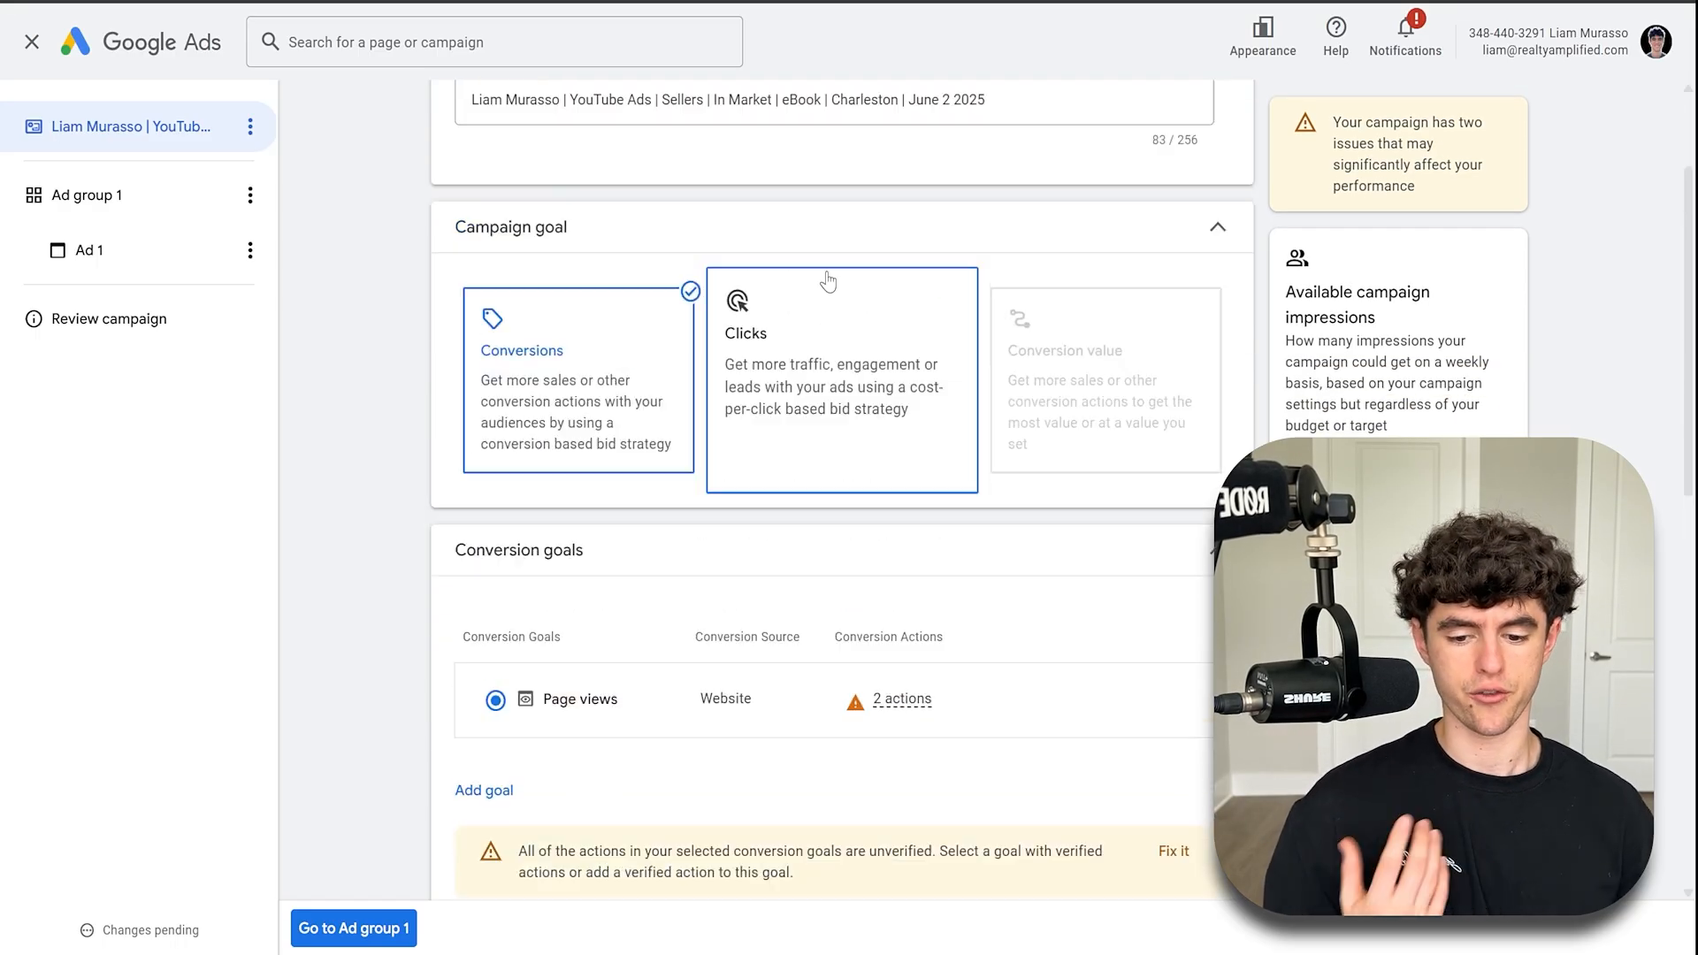
pyautogui.scroll(1, 827, 281)
pyautogui.scroll(-3, 543, 457)
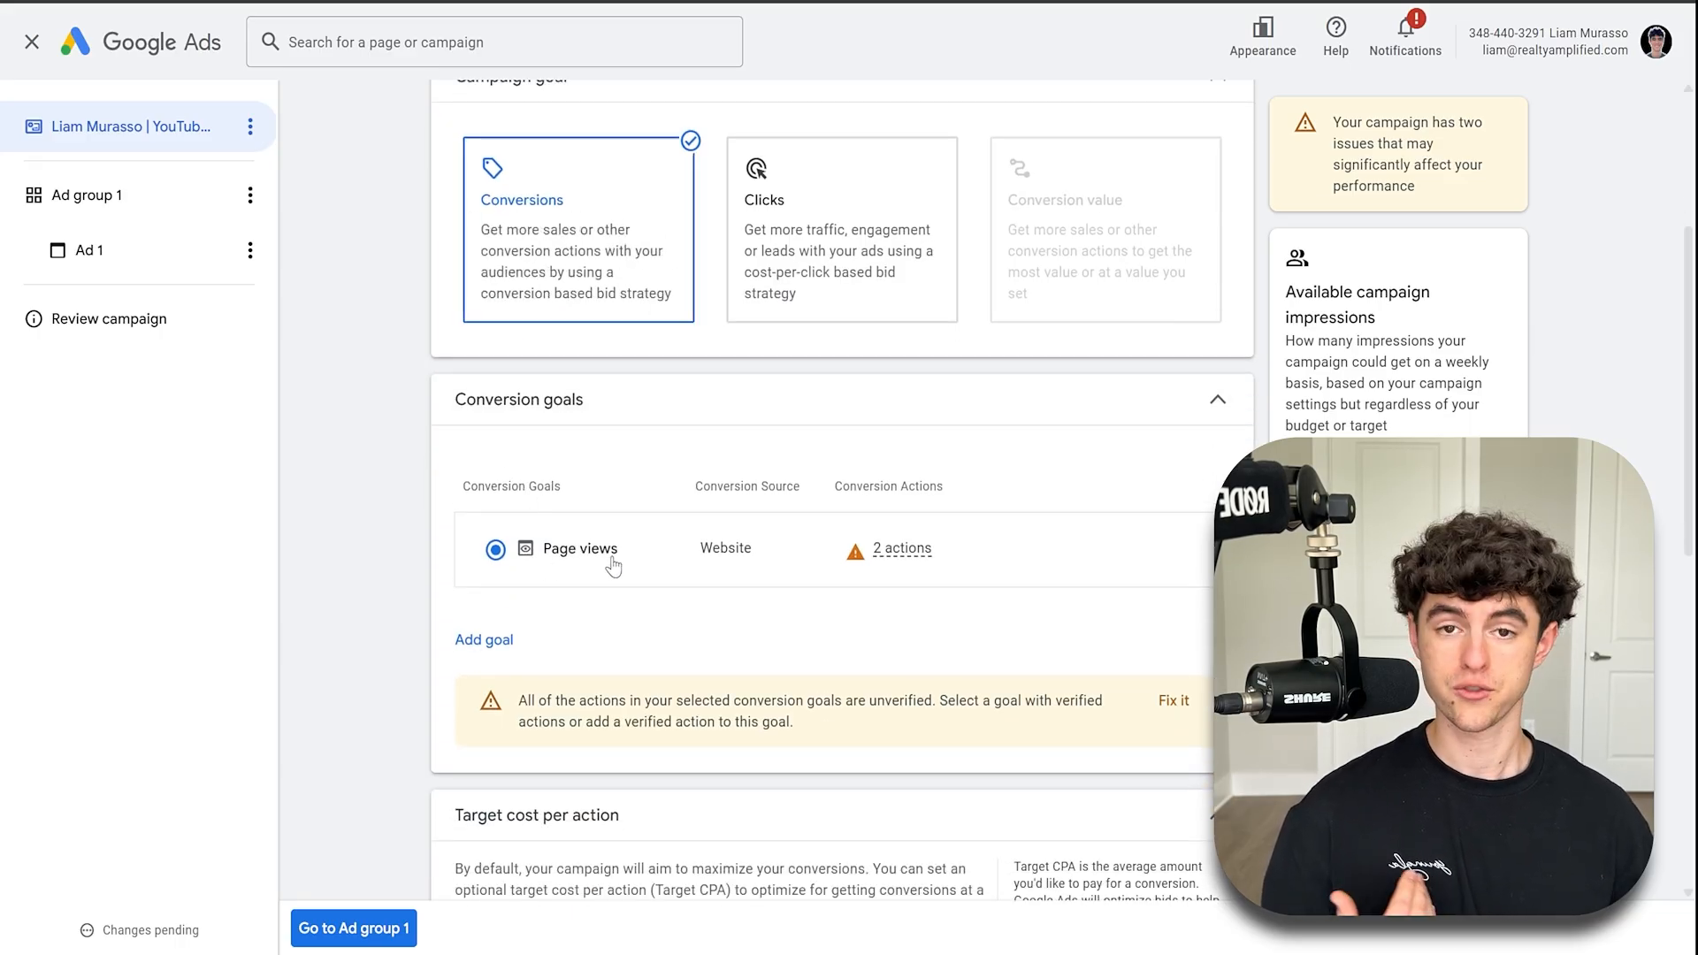
pyautogui.scroll(-1, 628, 548)
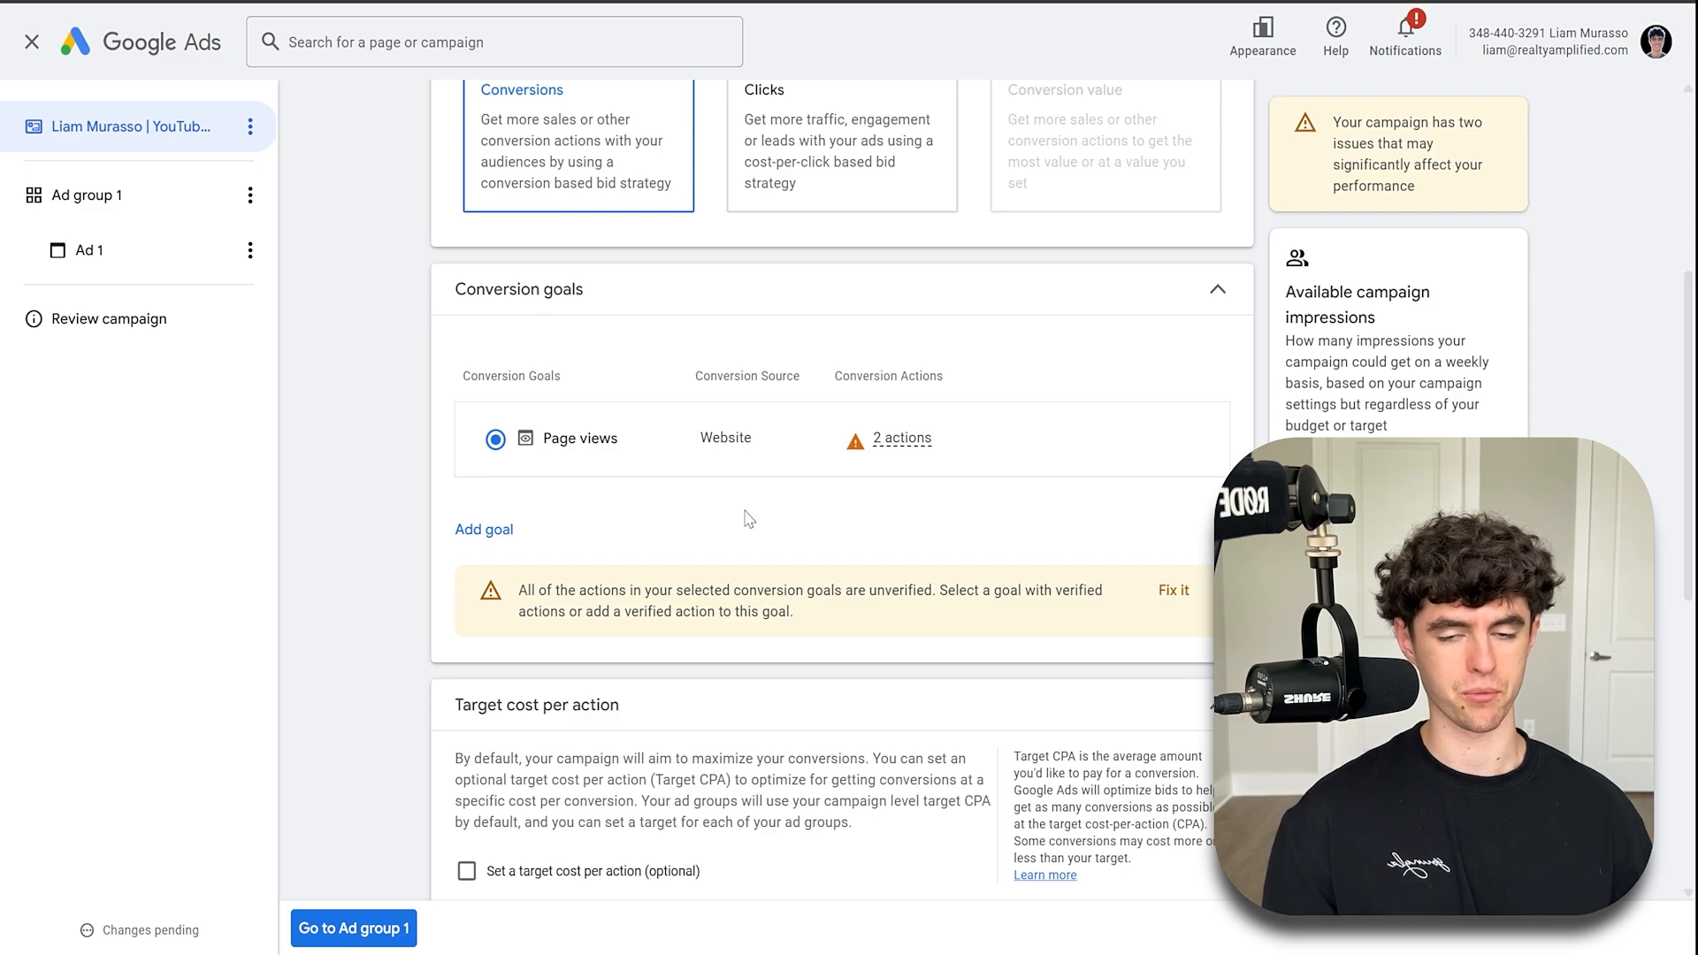
pyautogui.scroll(-6, 747, 518)
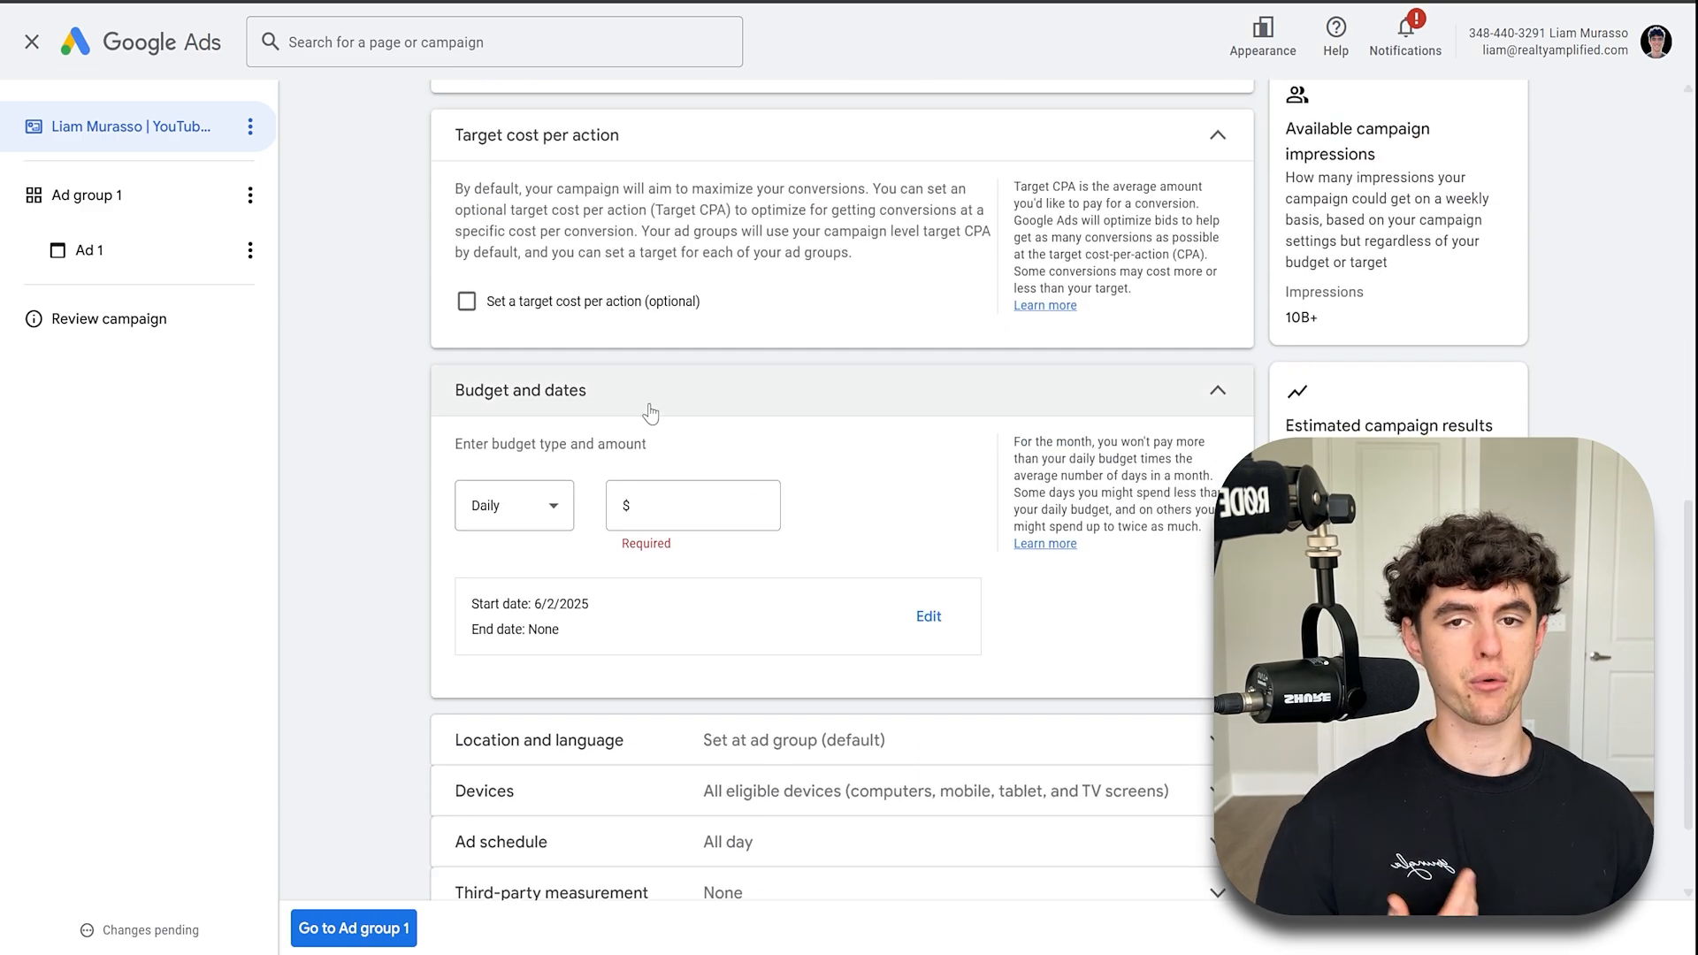
pyautogui.click(679, 512)
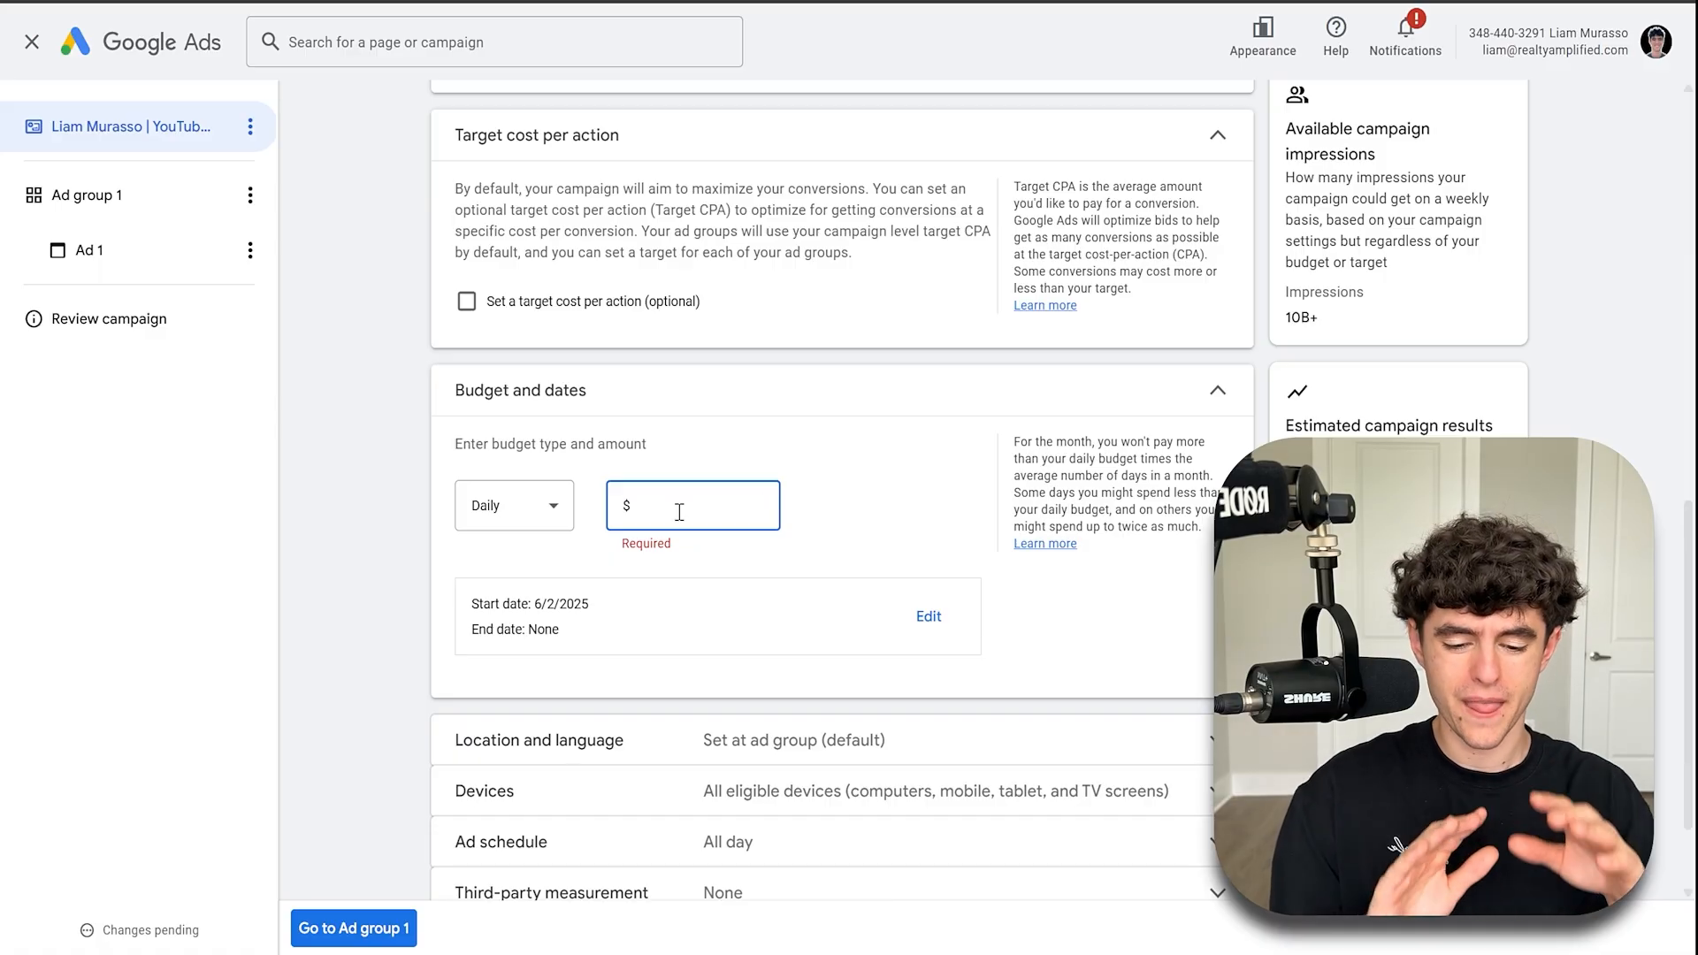
pyautogui.write('20.00')
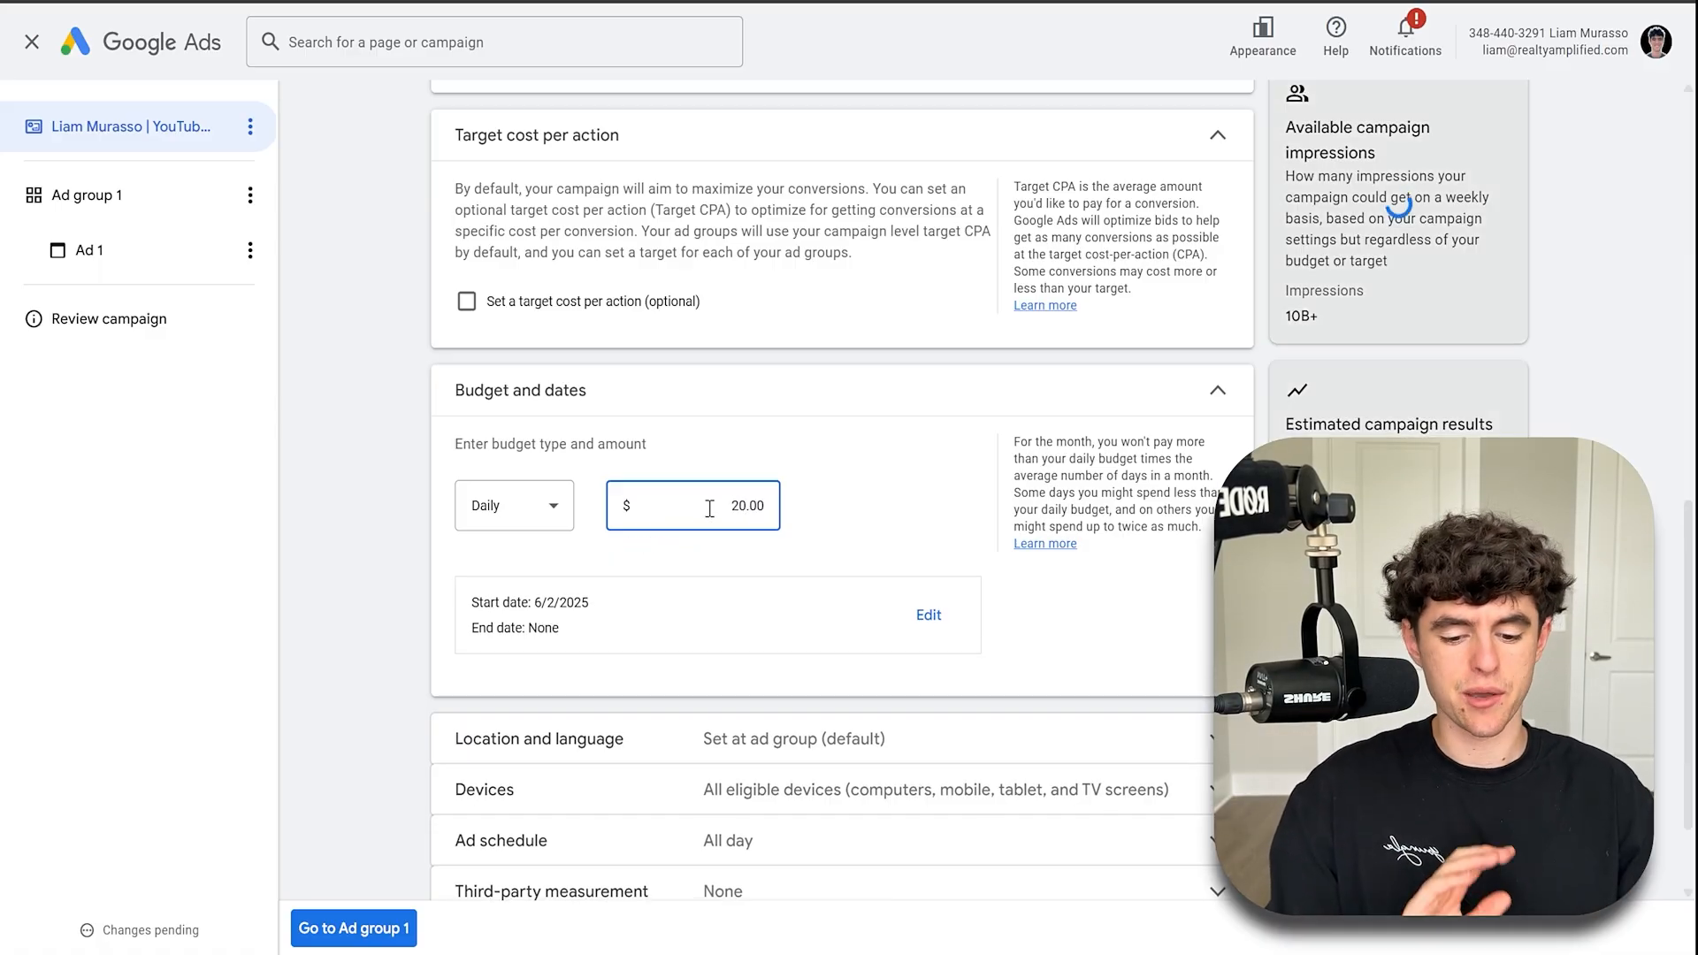
pyautogui.click(786, 444)
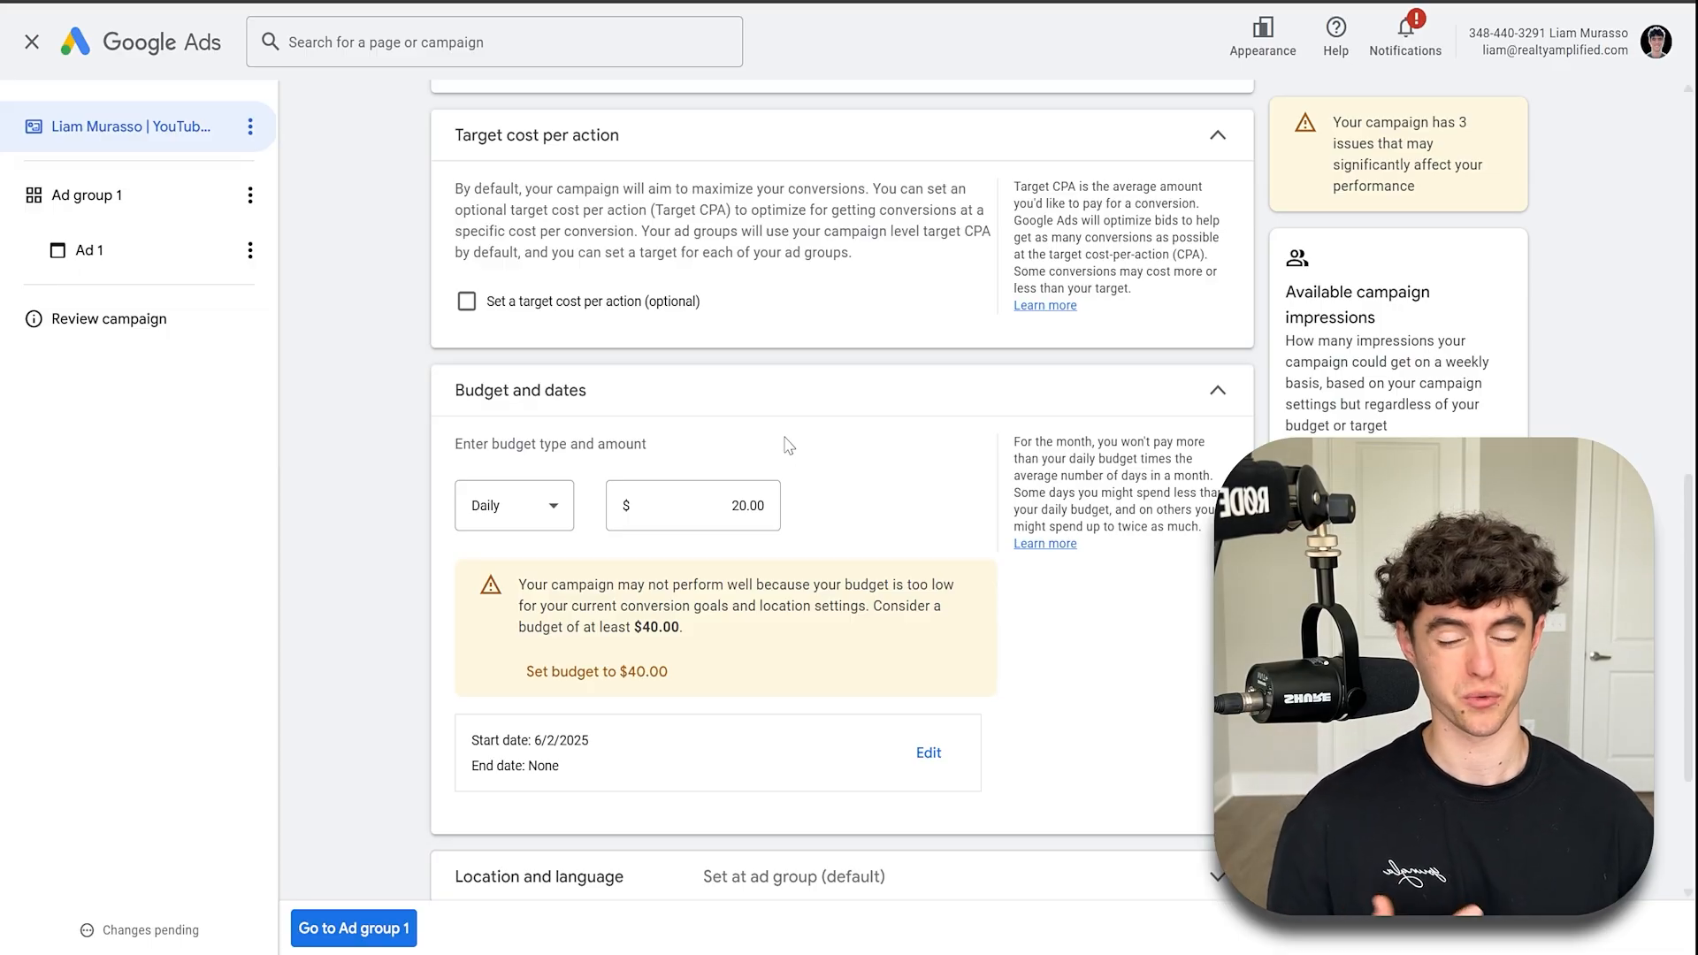
pyautogui.scroll(-3, 788, 445)
pyautogui.scroll(2, 788, 445)
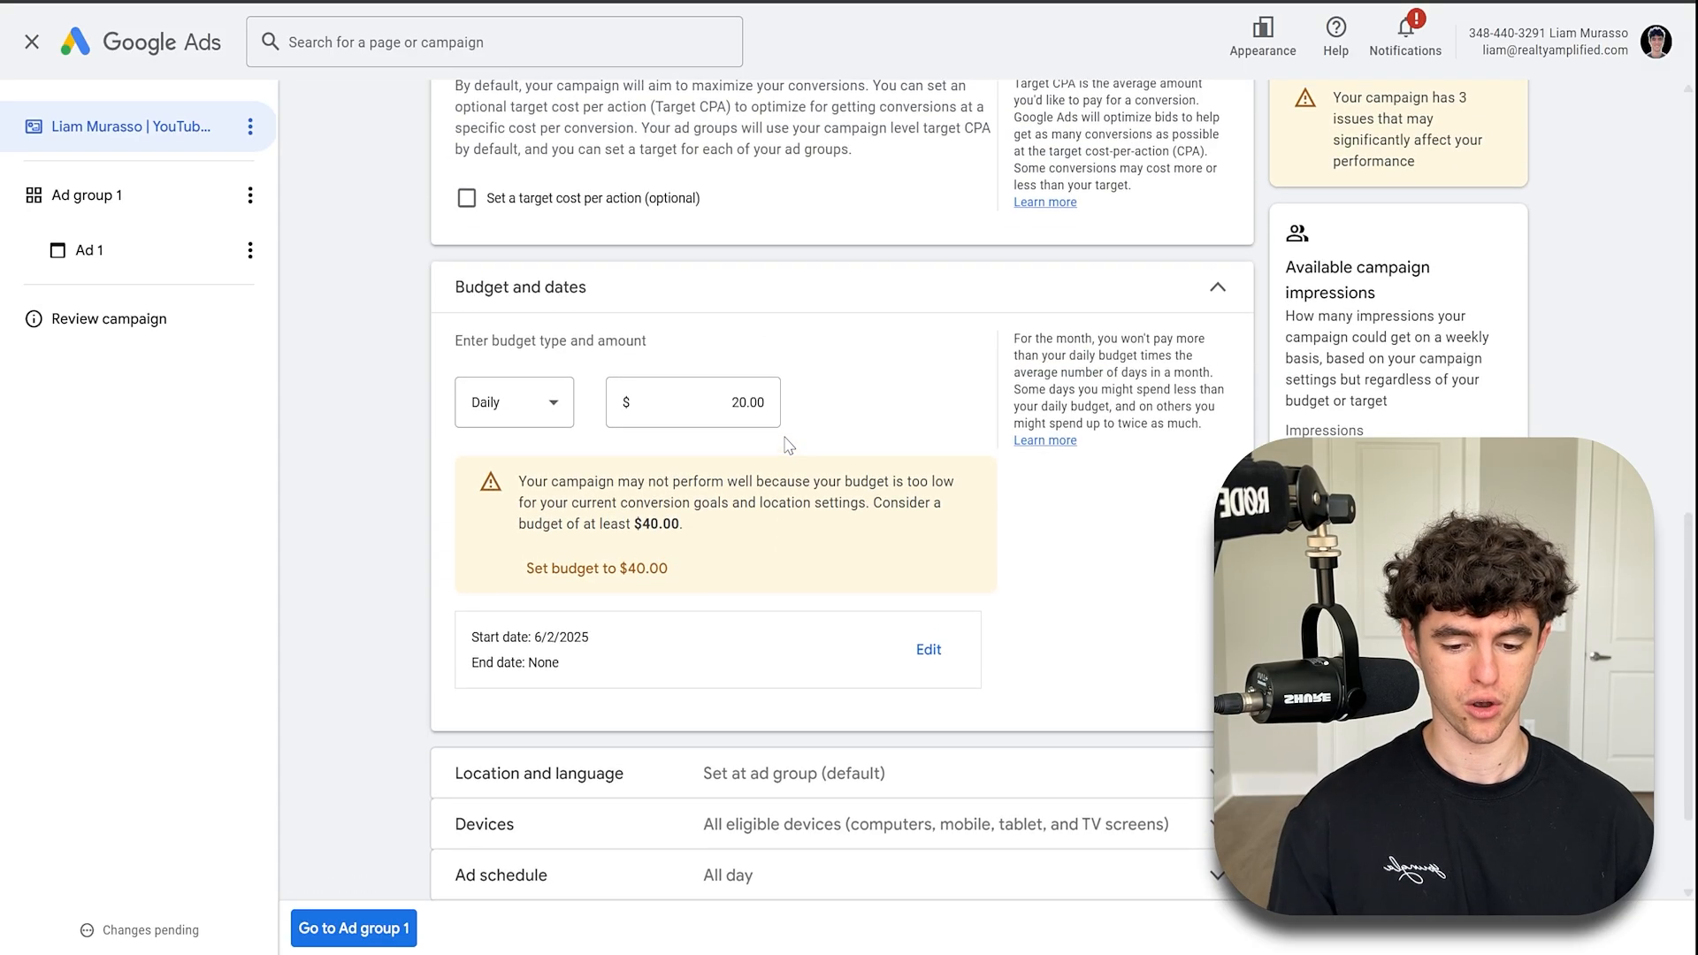
pyautogui.click(750, 392)
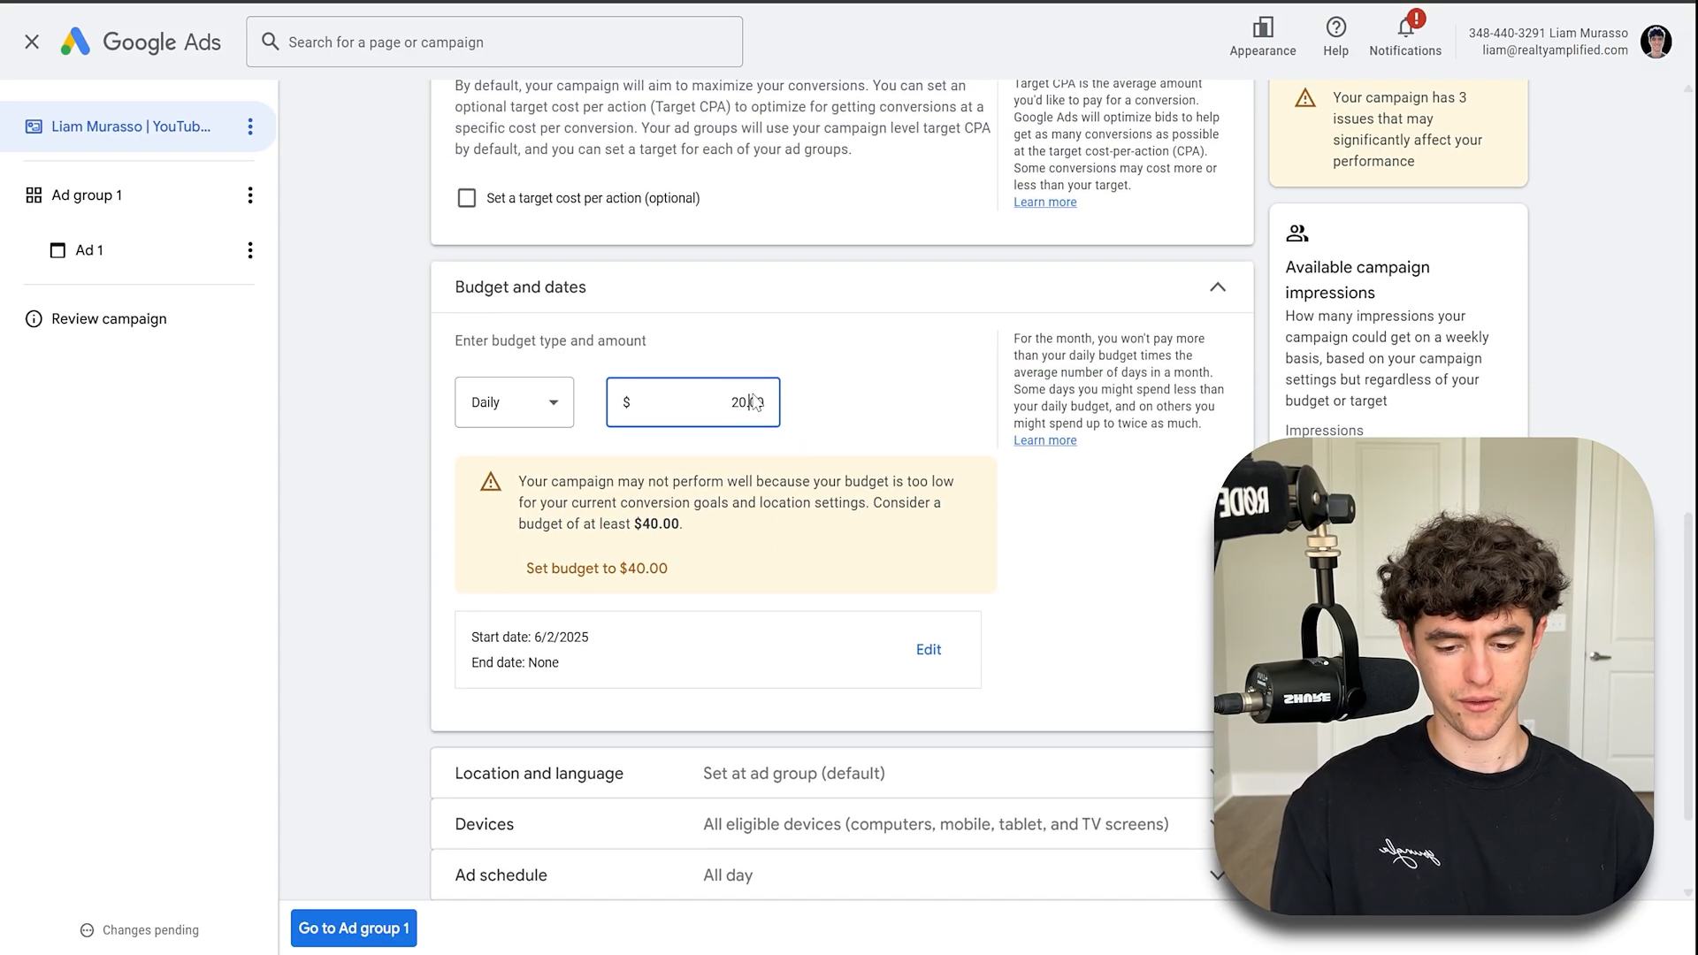
pyautogui.doubleClick(753, 402)
pyautogui.write('40.')
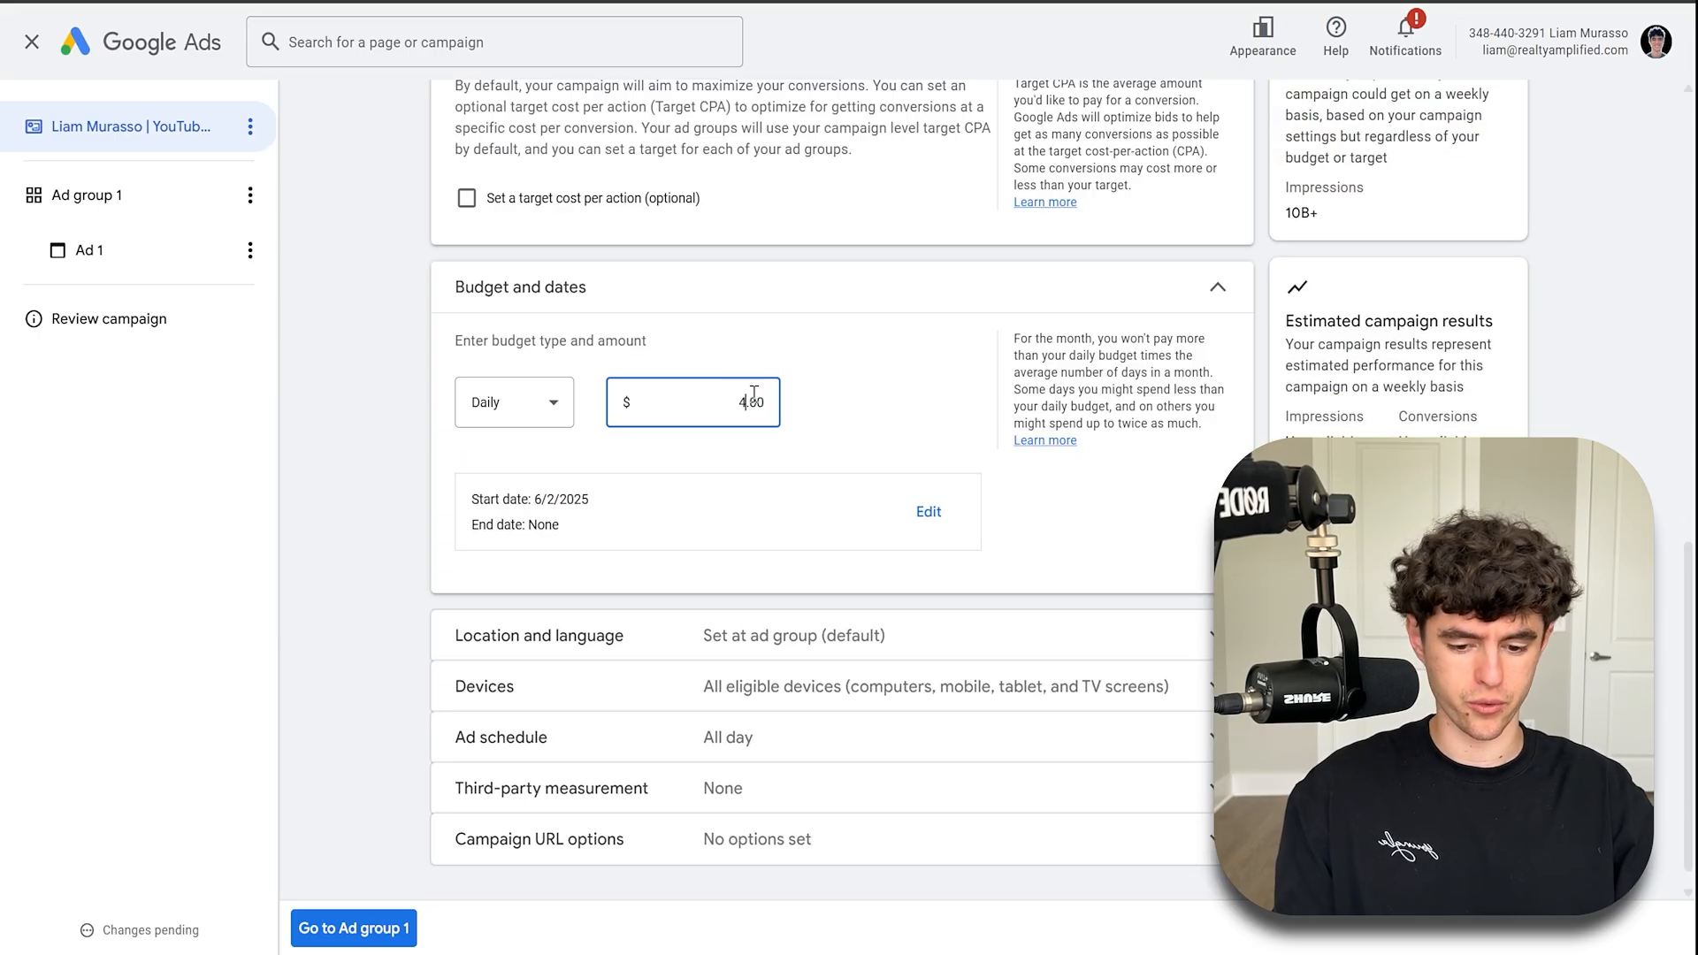
pyautogui.write('0')
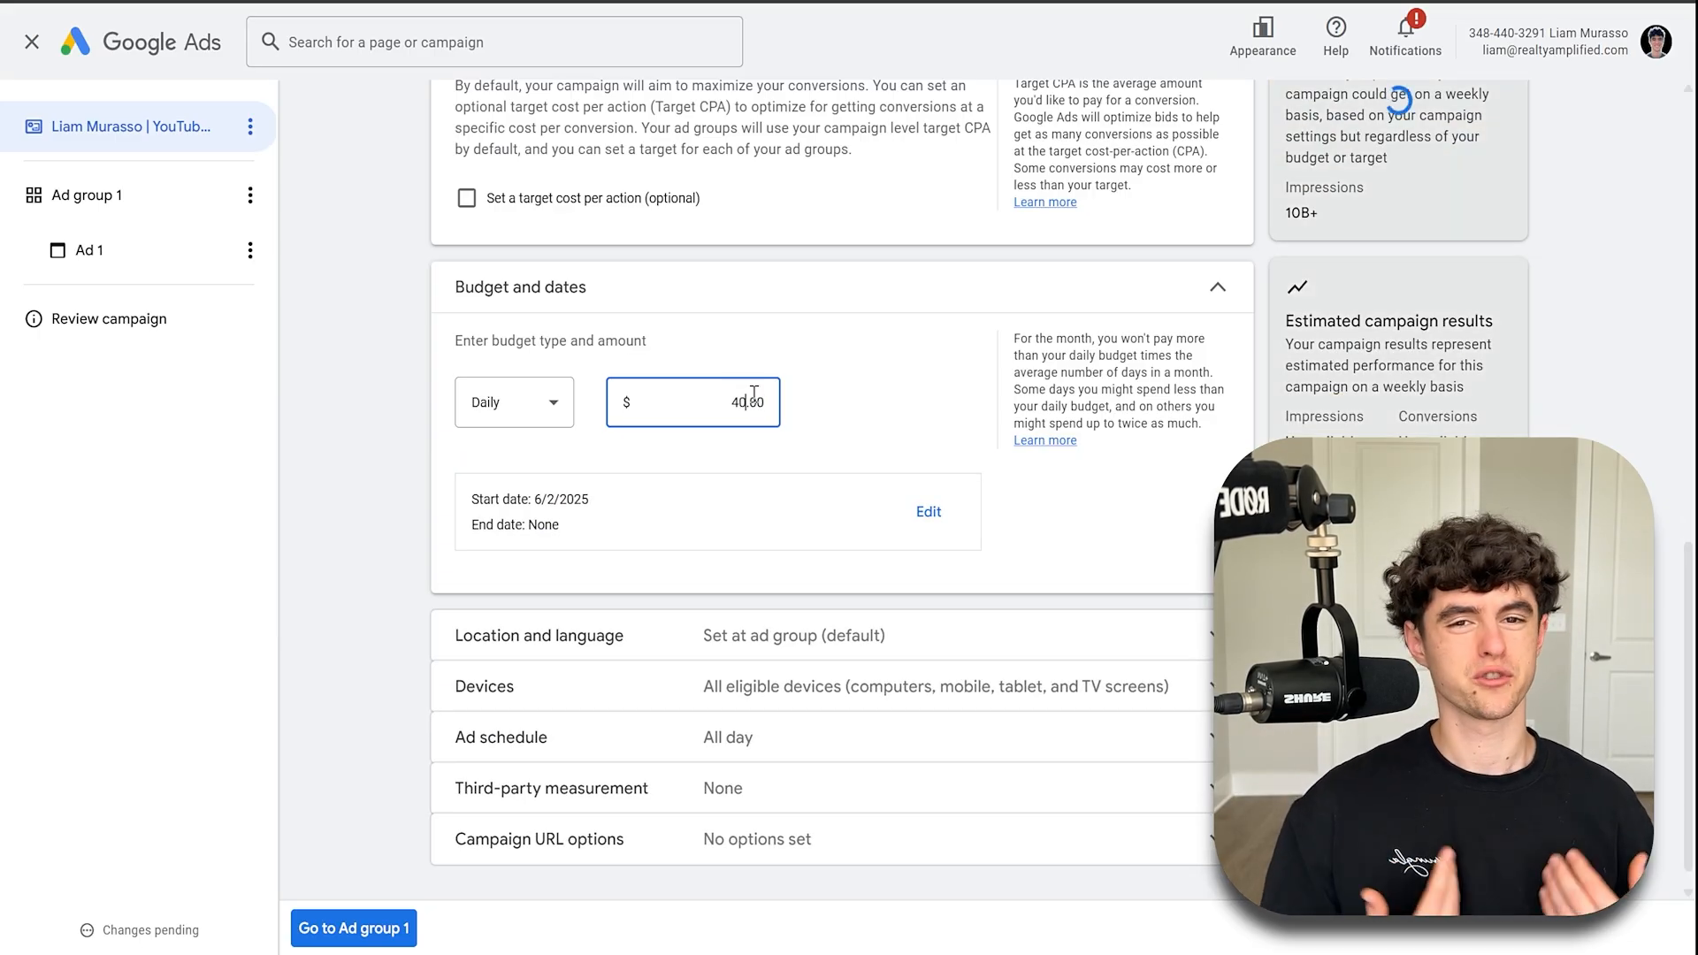
pyautogui.press('BackSpace')
pyautogui.press('BackSpace')
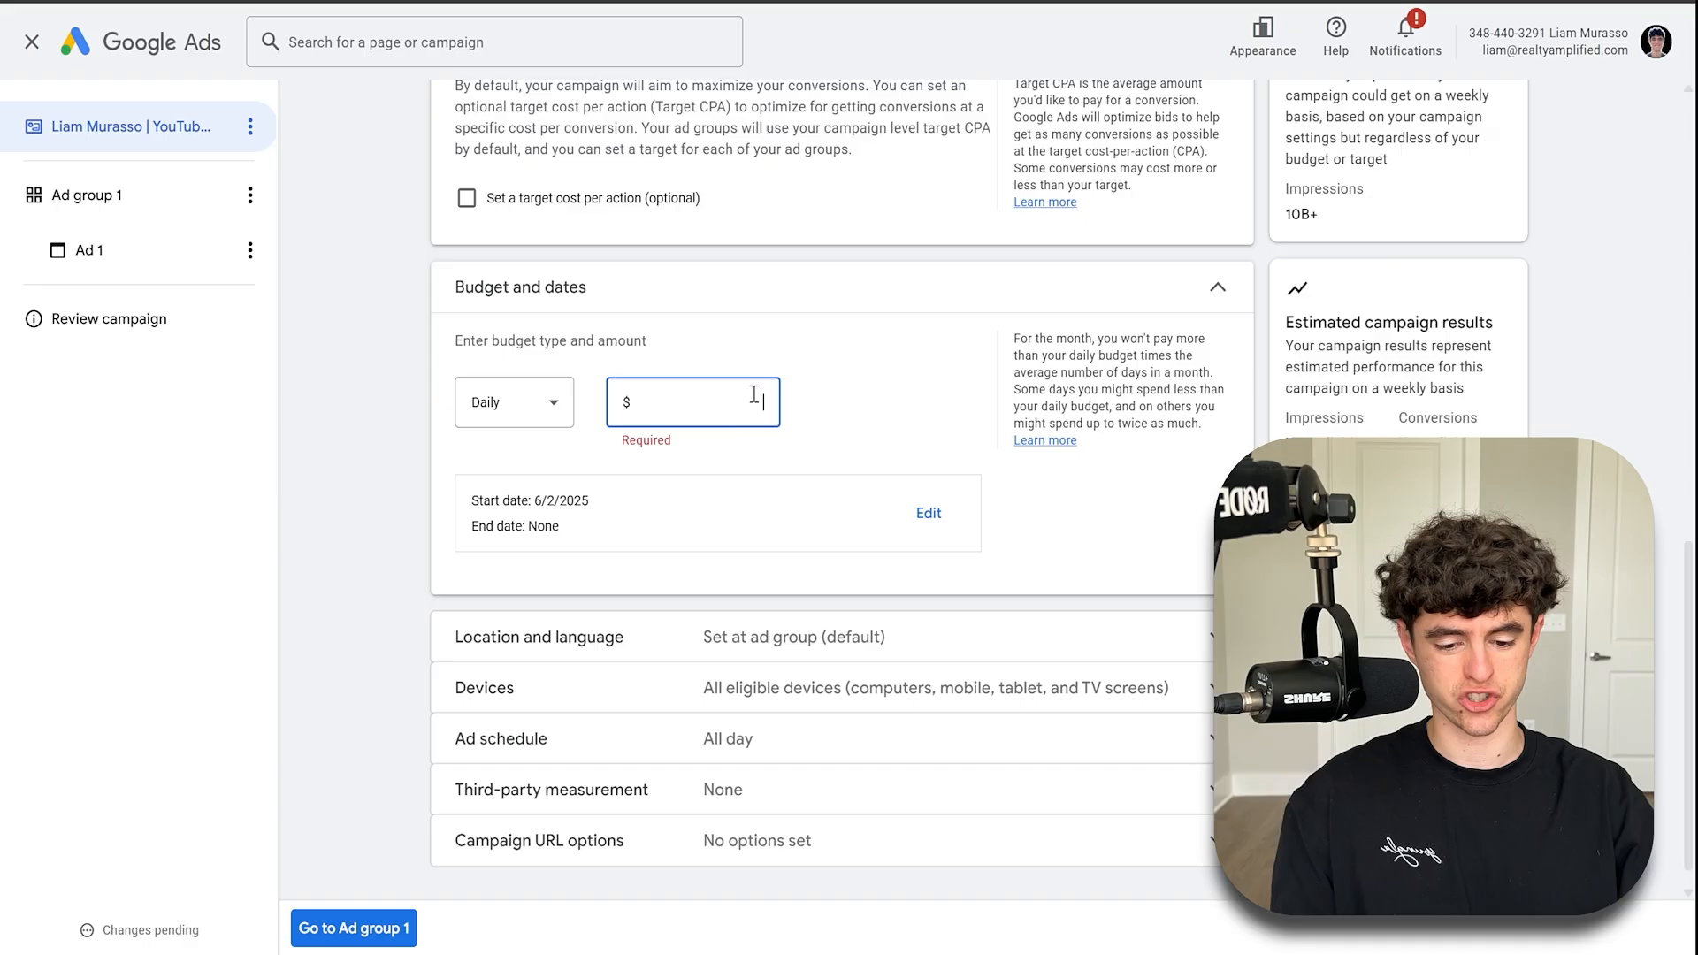
pyautogui.write('20')
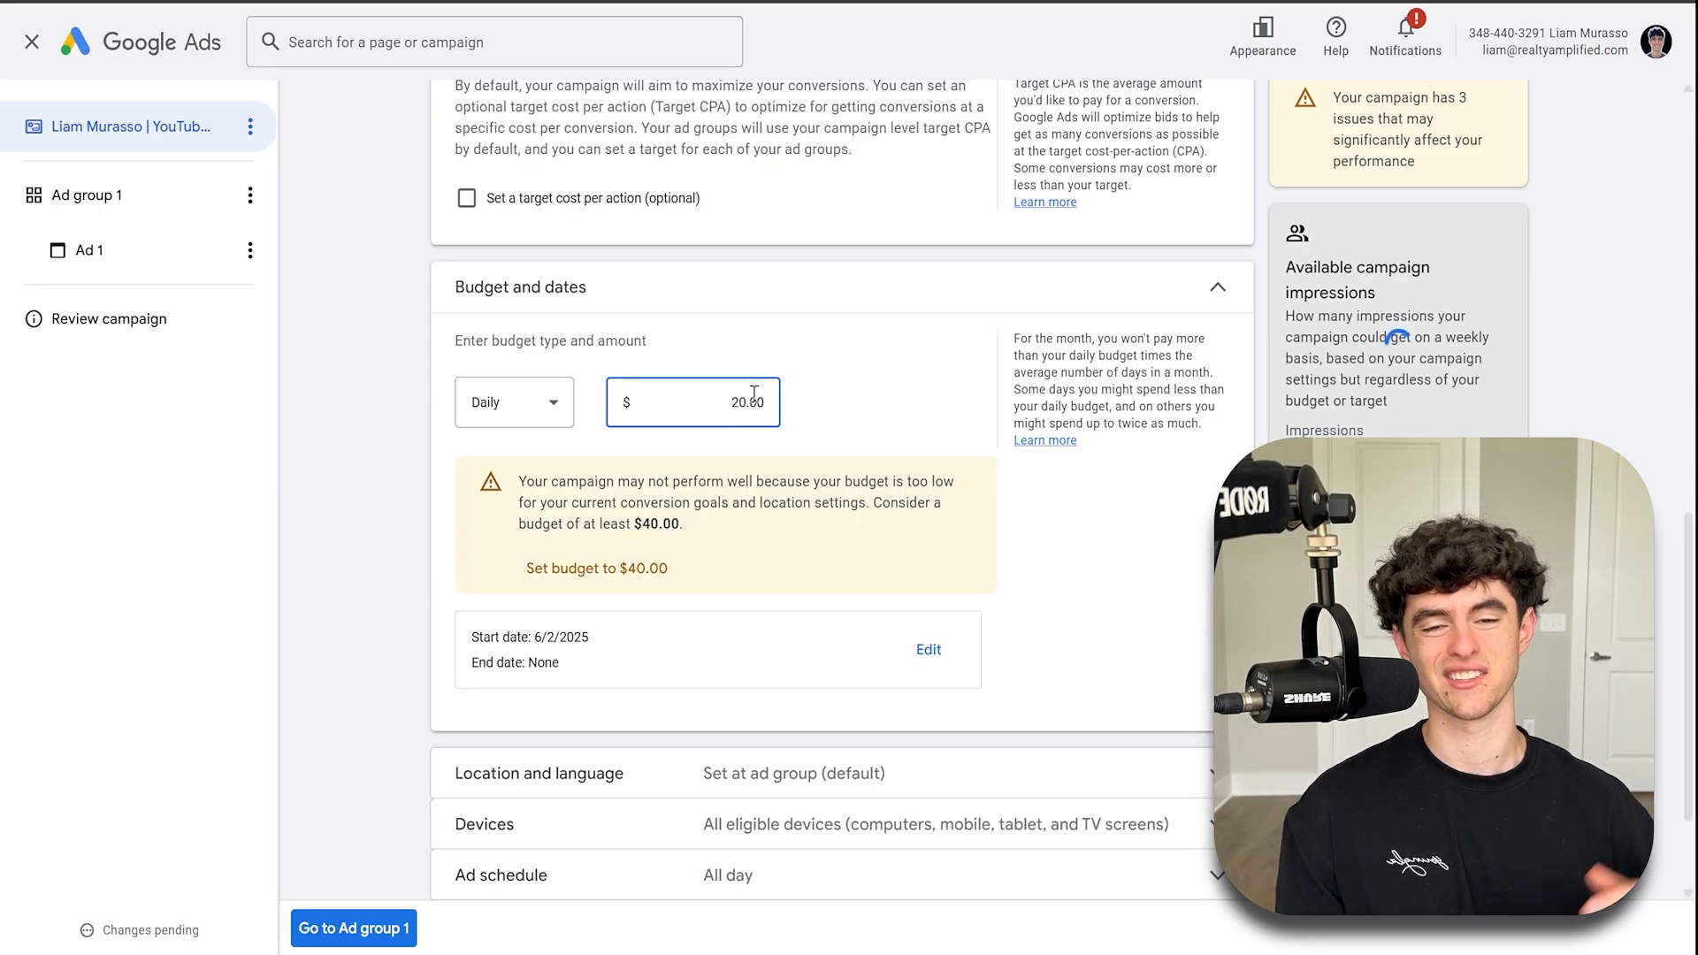
# - Expand Location and language and enable campaign level location and language targeting
pyautogui.scroll(-1, 778, 353)
pyautogui.scroll(-1, 777, 353)
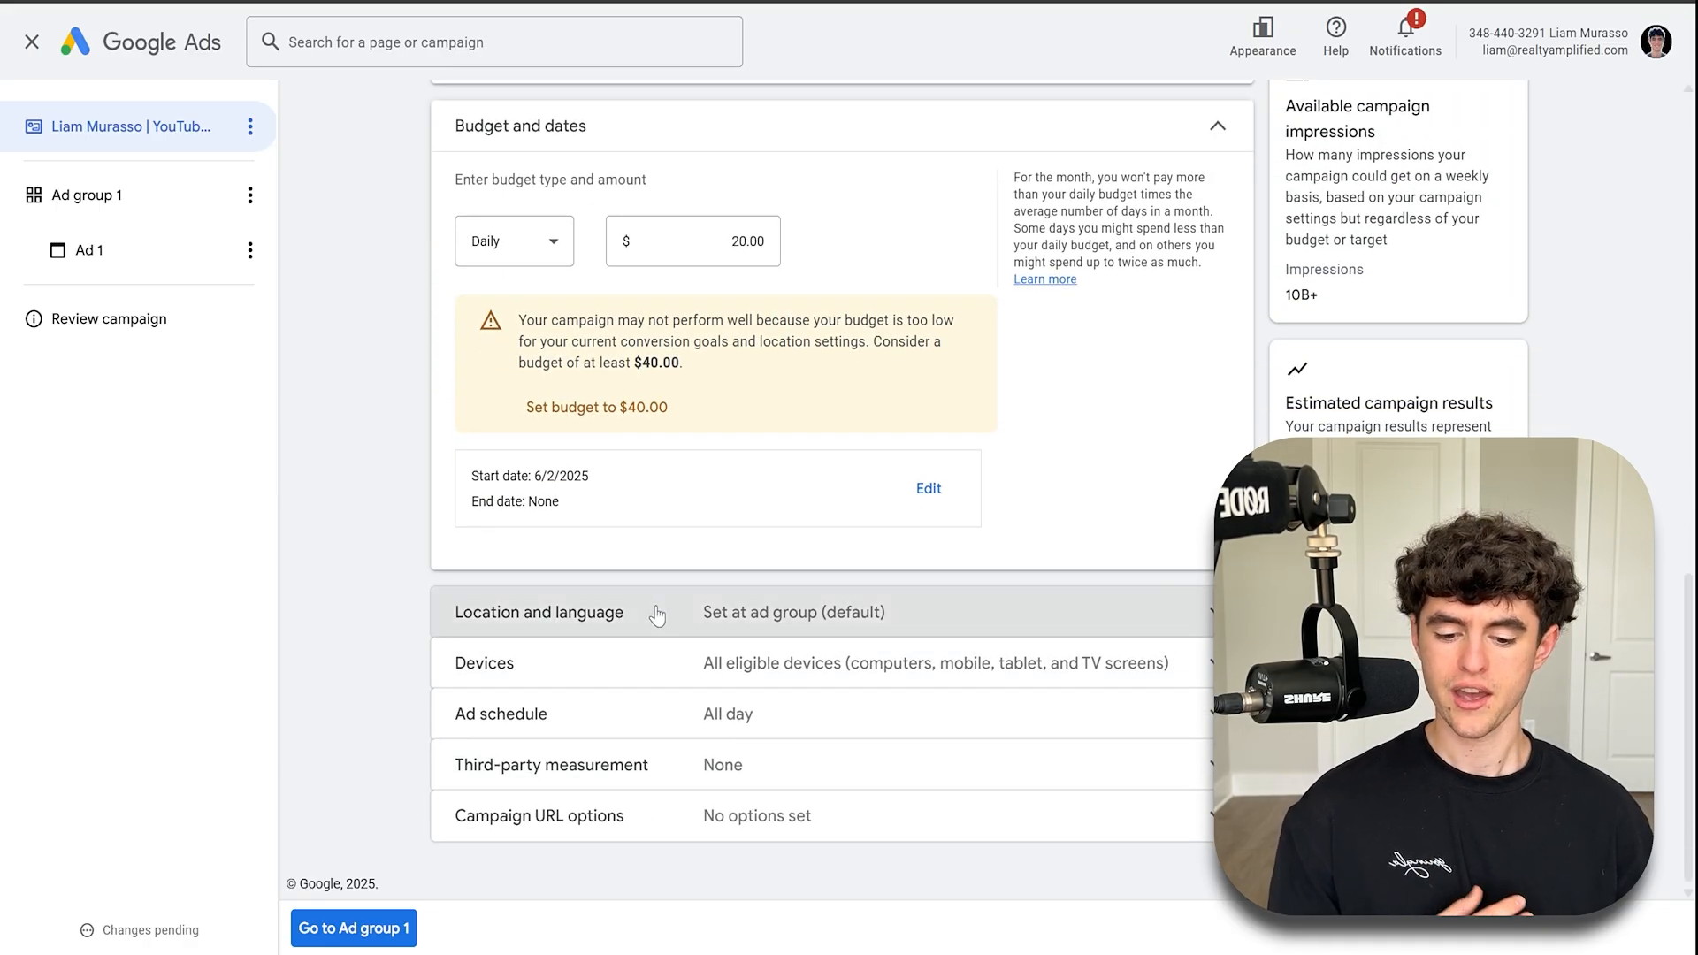
pyautogui.click(650, 610)
pyautogui.scroll(-3, 644, 579)
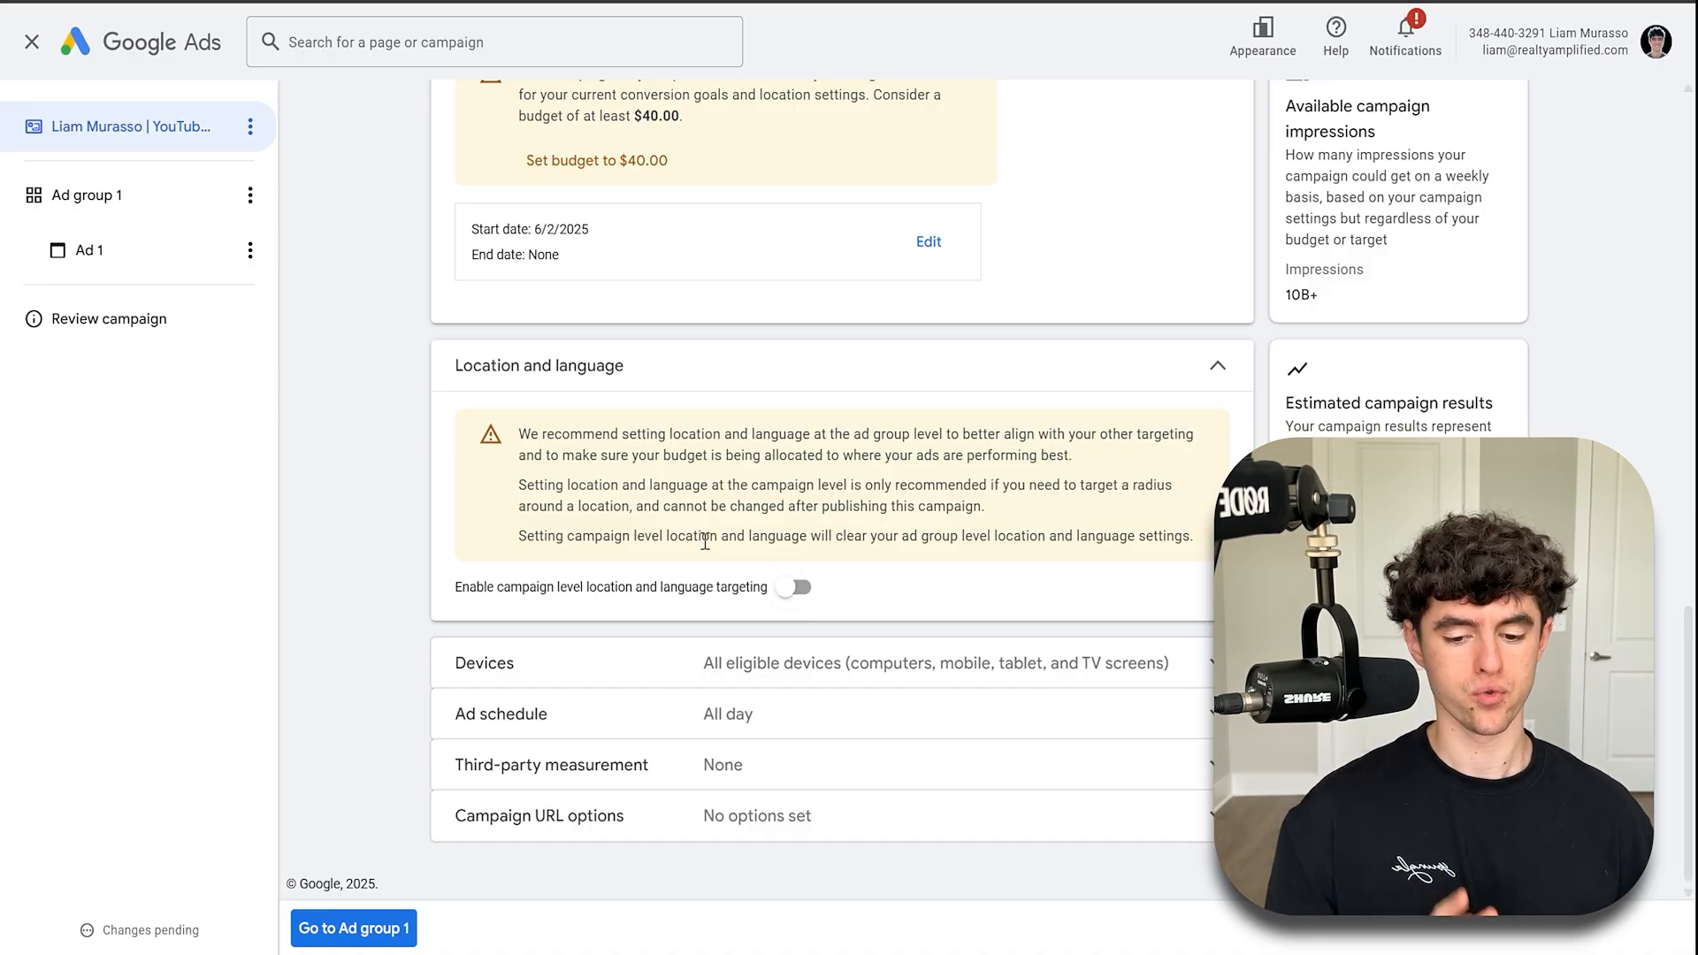
pyautogui.click(793, 587)
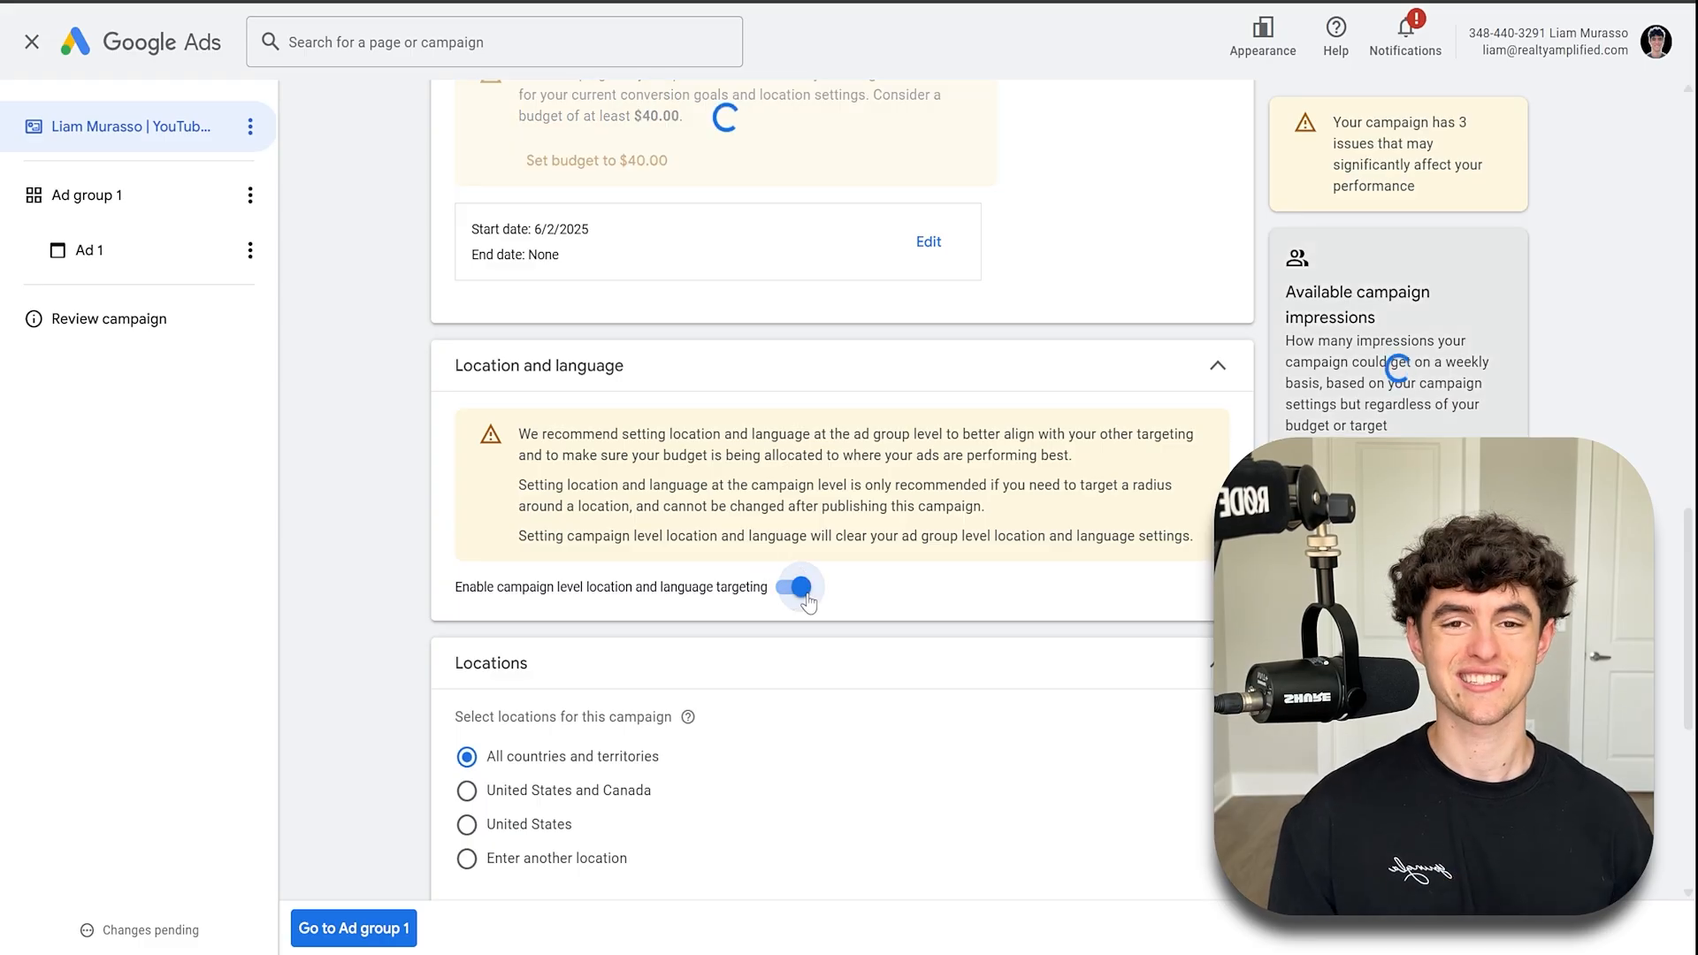
# - Choose to enter another location and, in the advanced location search, include the city of Charleston, South Carolina
pyautogui.scroll(-1, 831, 583)
pyautogui.click(496, 753)
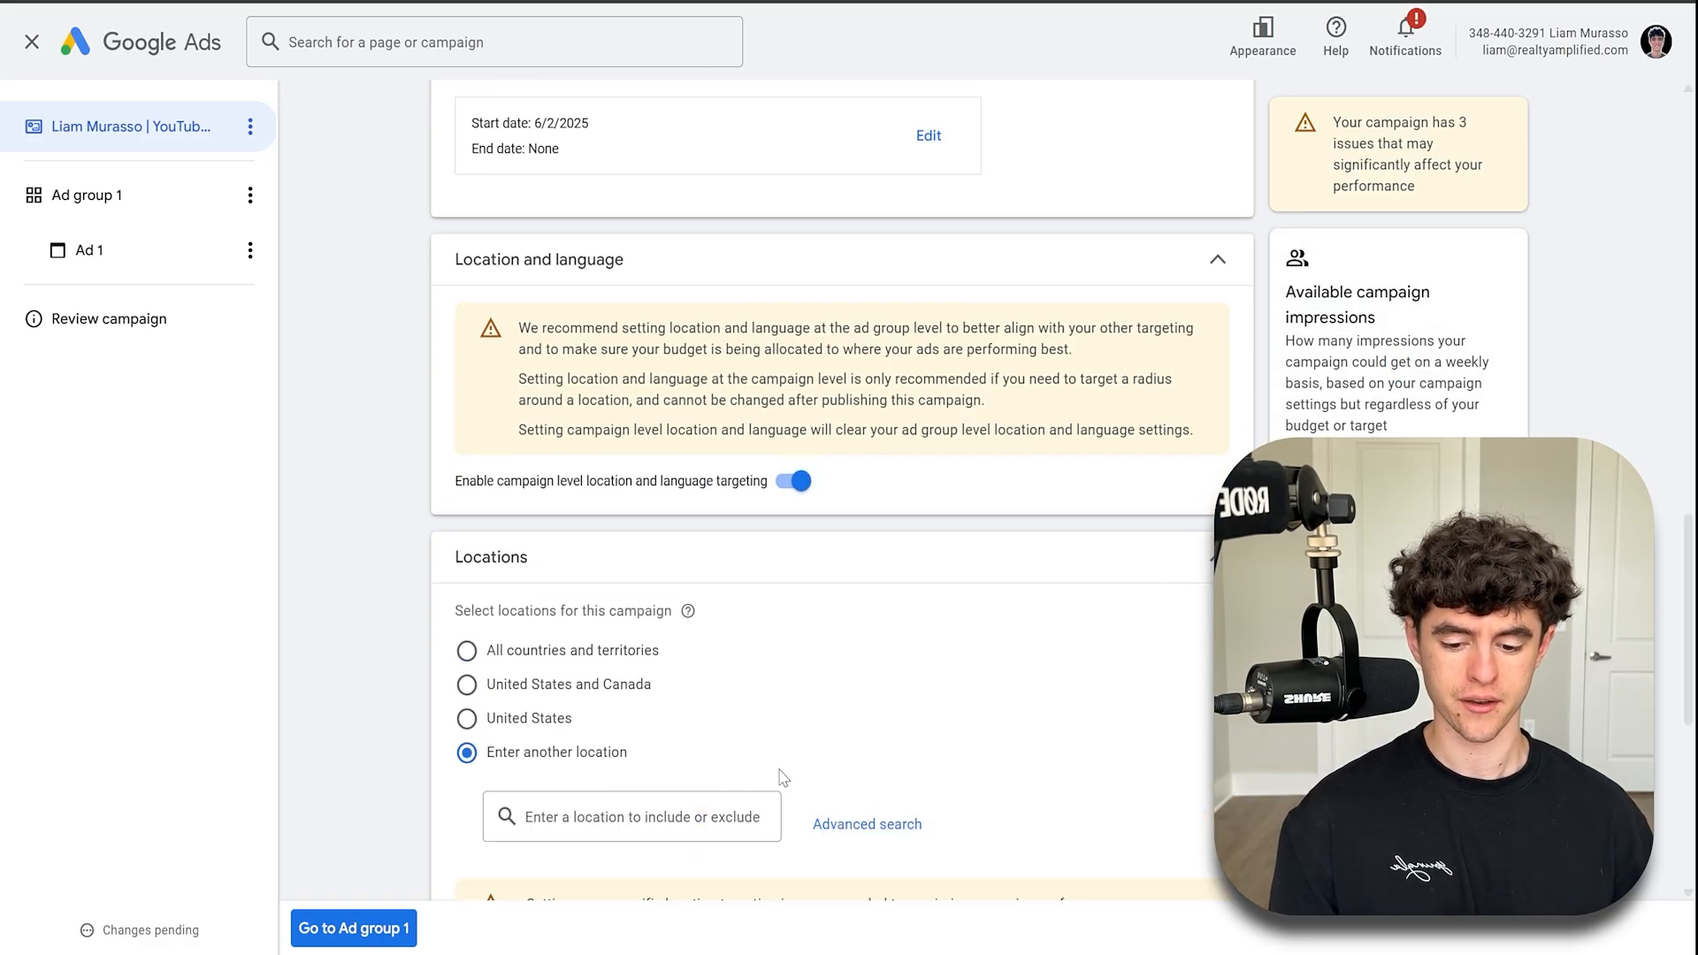
pyautogui.scroll(-1, 707, 743)
pyautogui.click(862, 718)
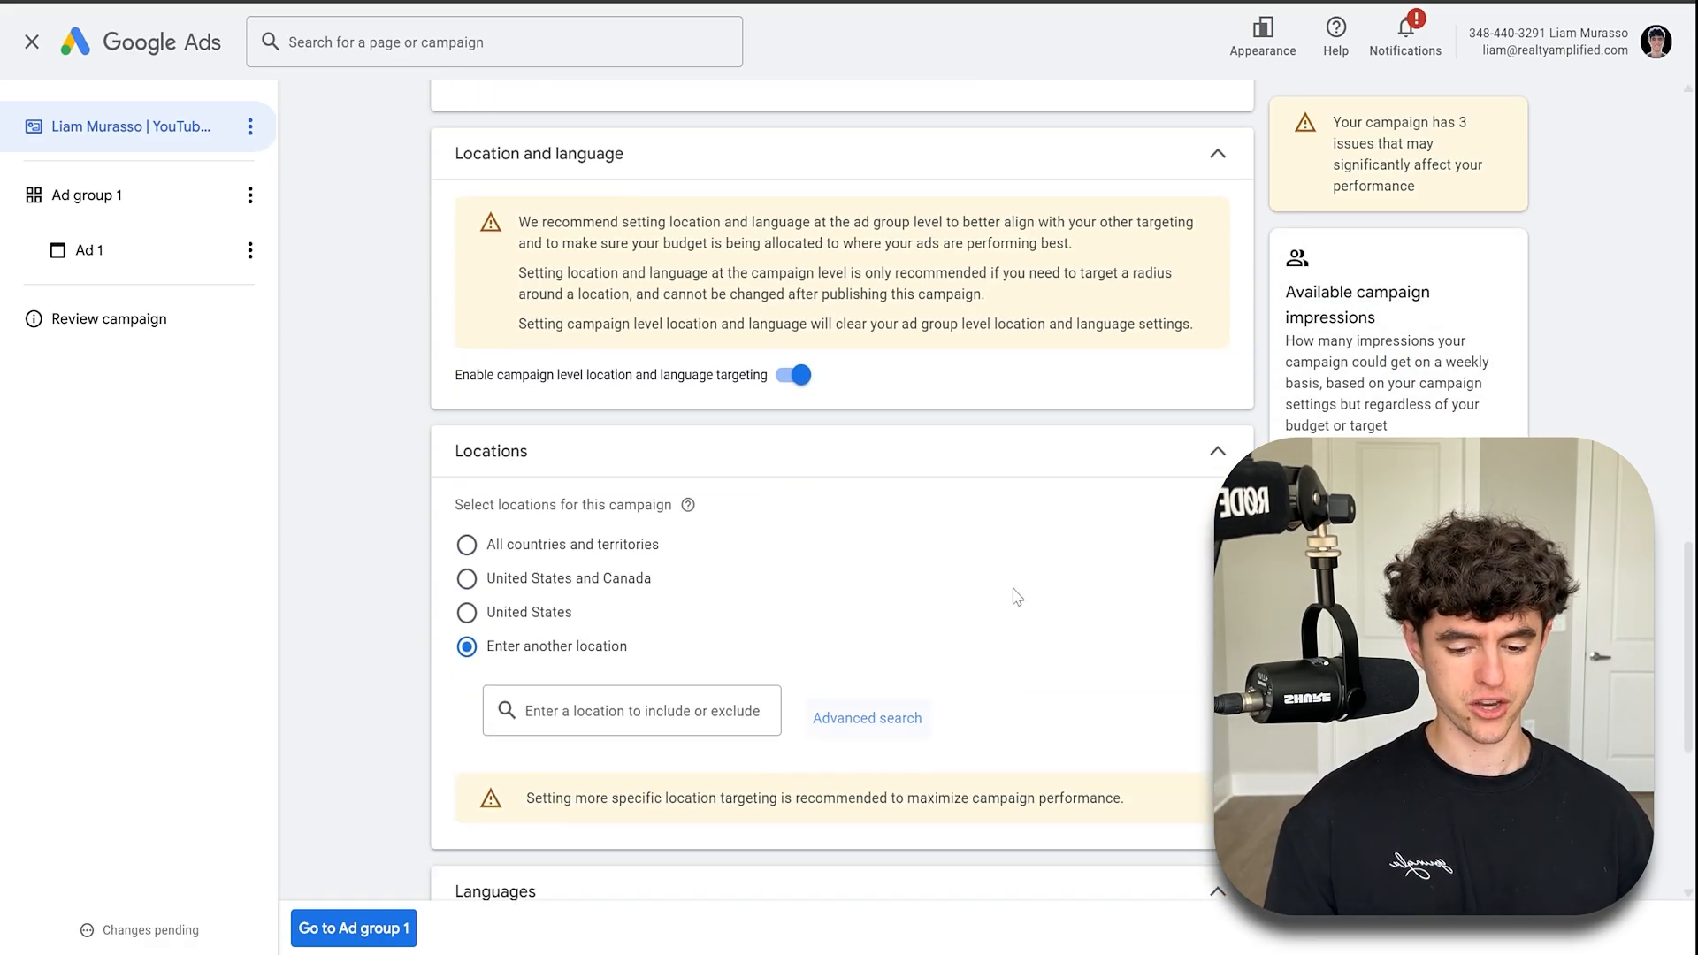
pyautogui.write('charleston')
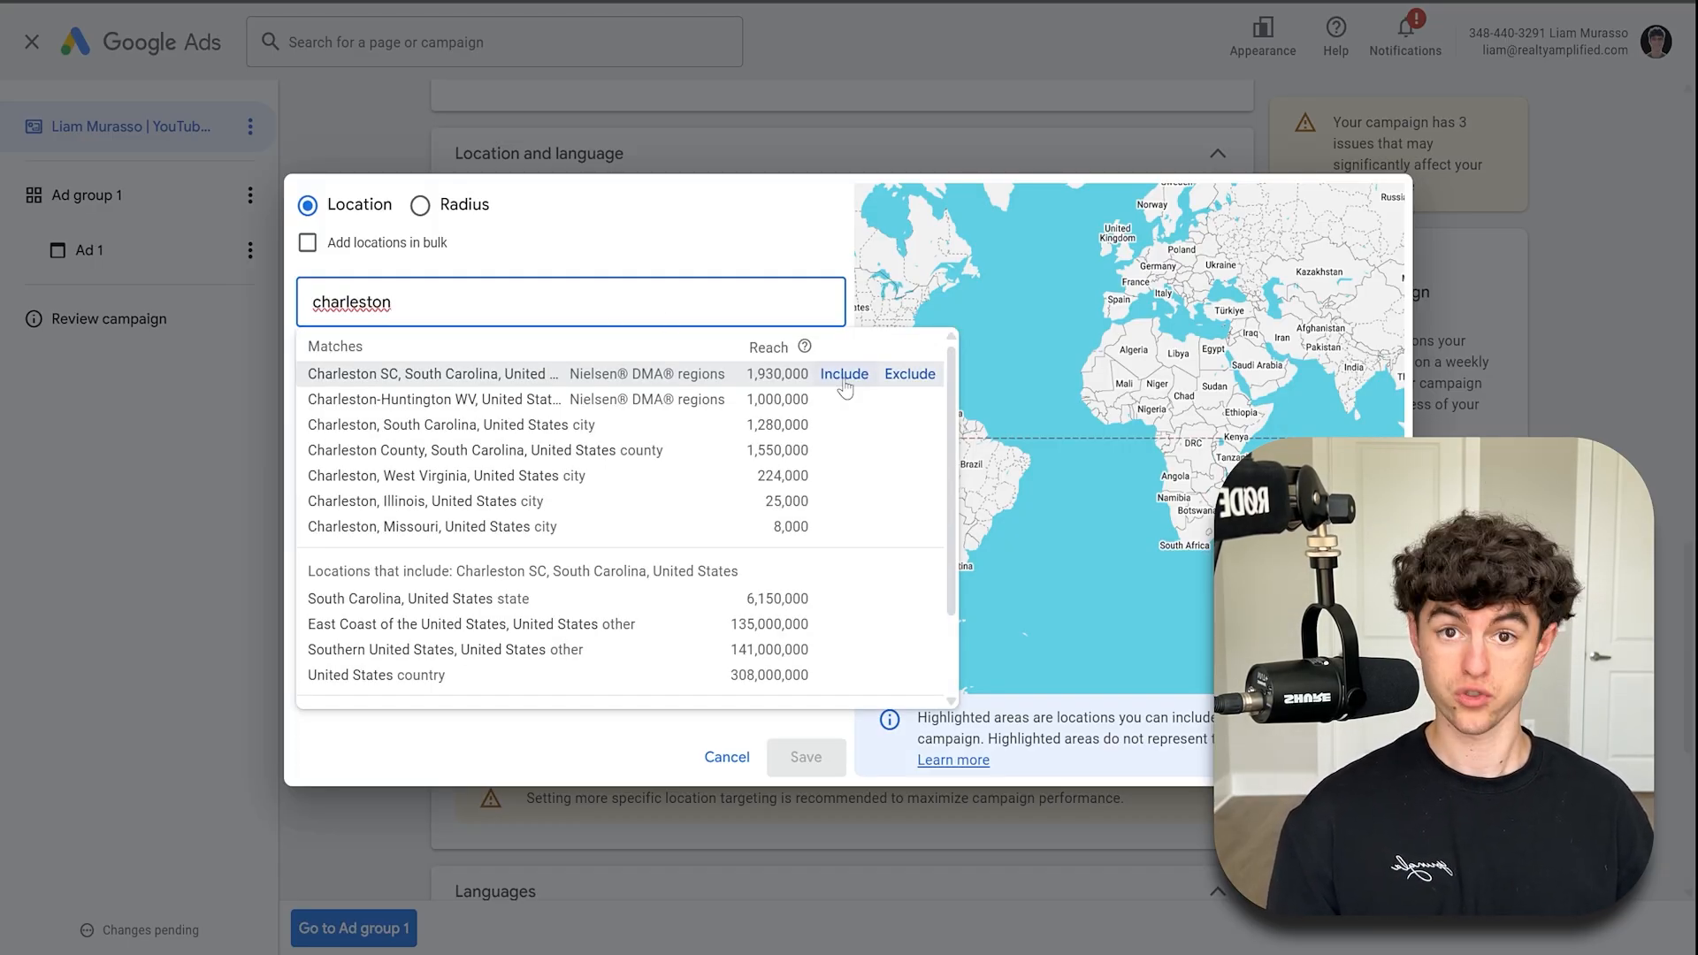
pyautogui.click(841, 426)
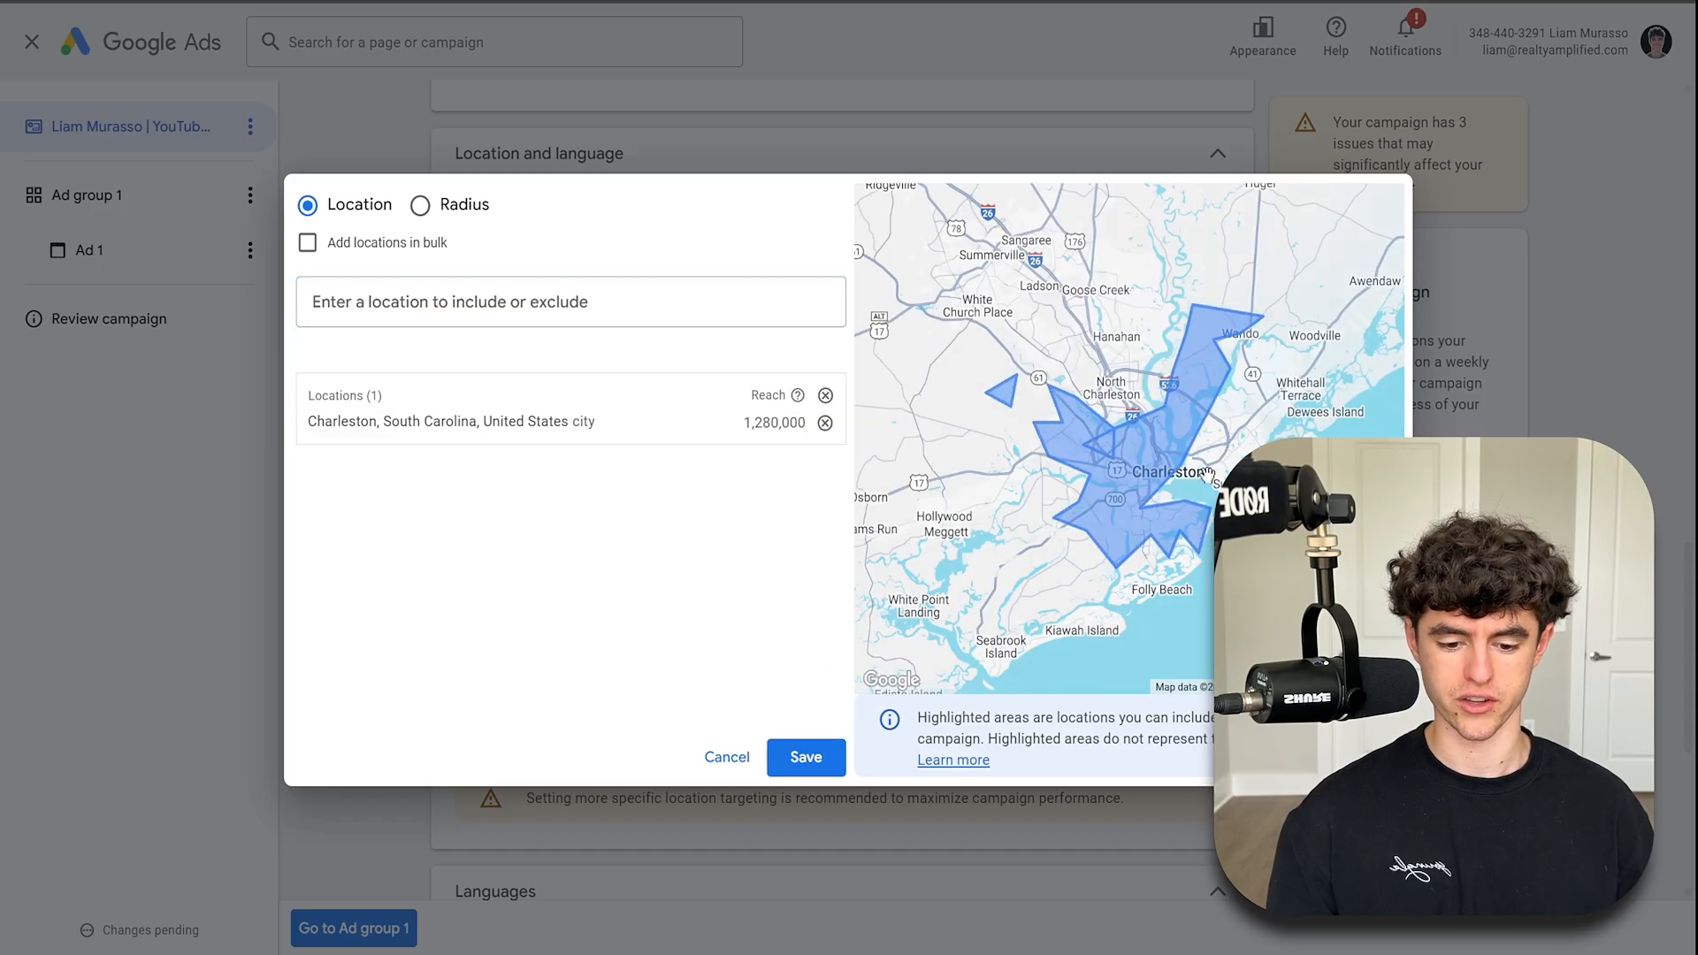
# - Search charleston again and include the Charleston SC Nielsen DMA region
pyautogui.click(520, 303)
pyautogui.write('charleston')
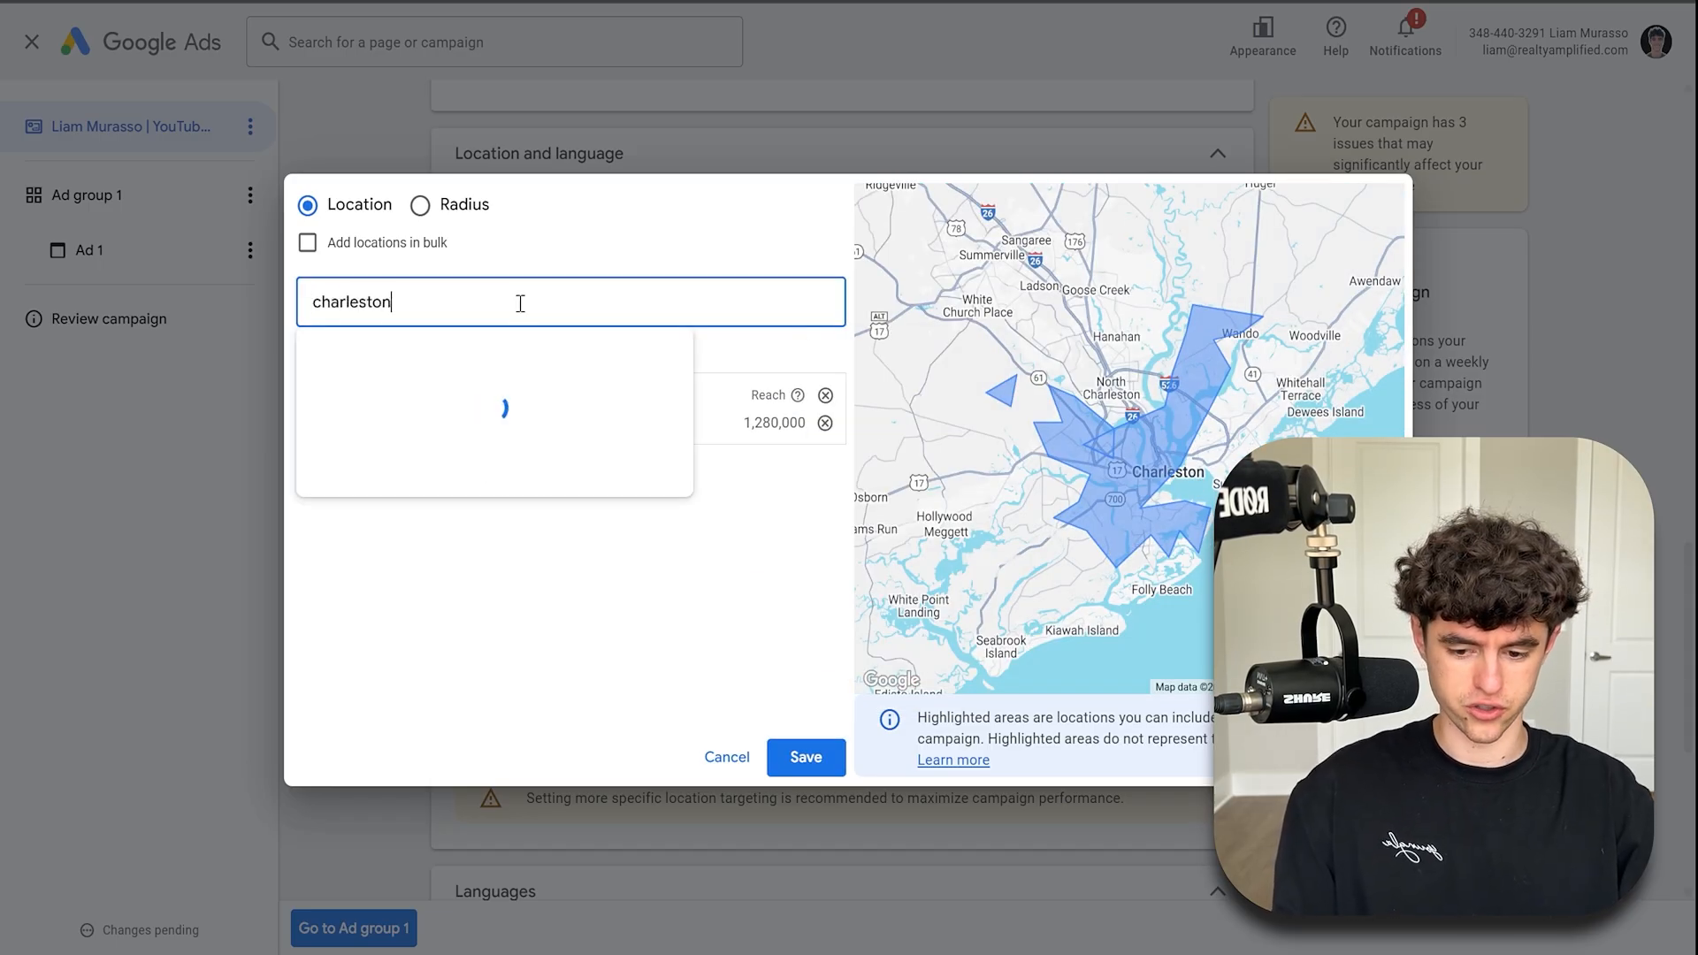
pyautogui.click(841, 374)
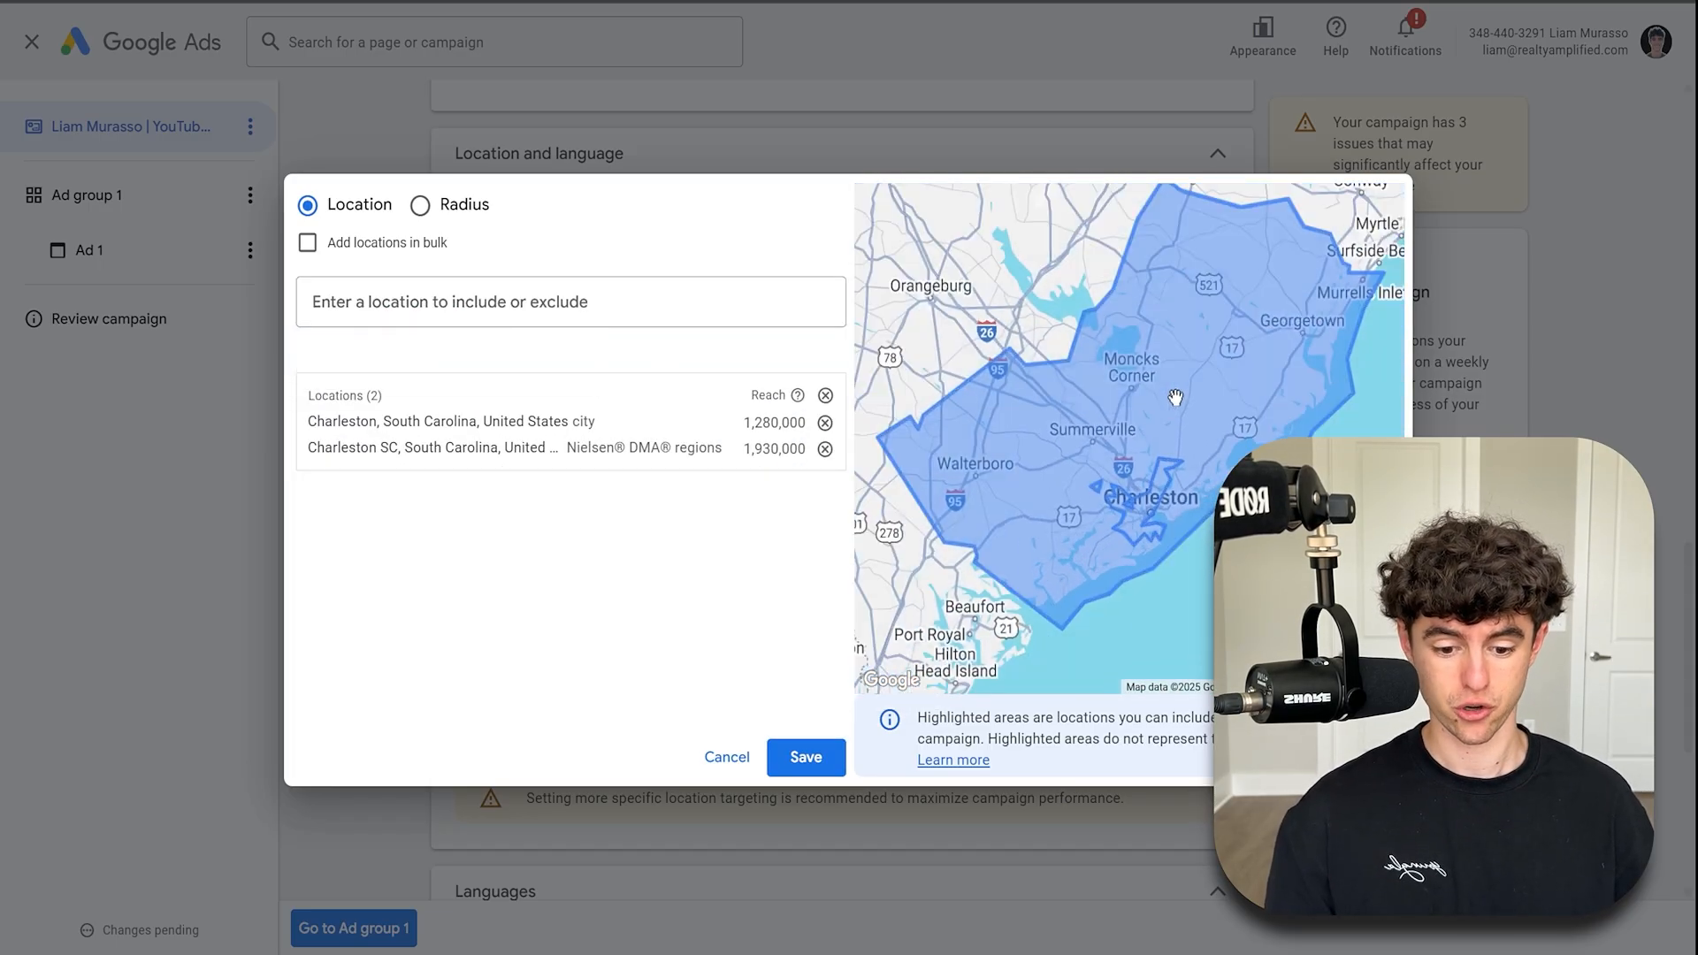
# - In the location search, exclude the city of Summerville, South Carolina
pyautogui.click(529, 311)
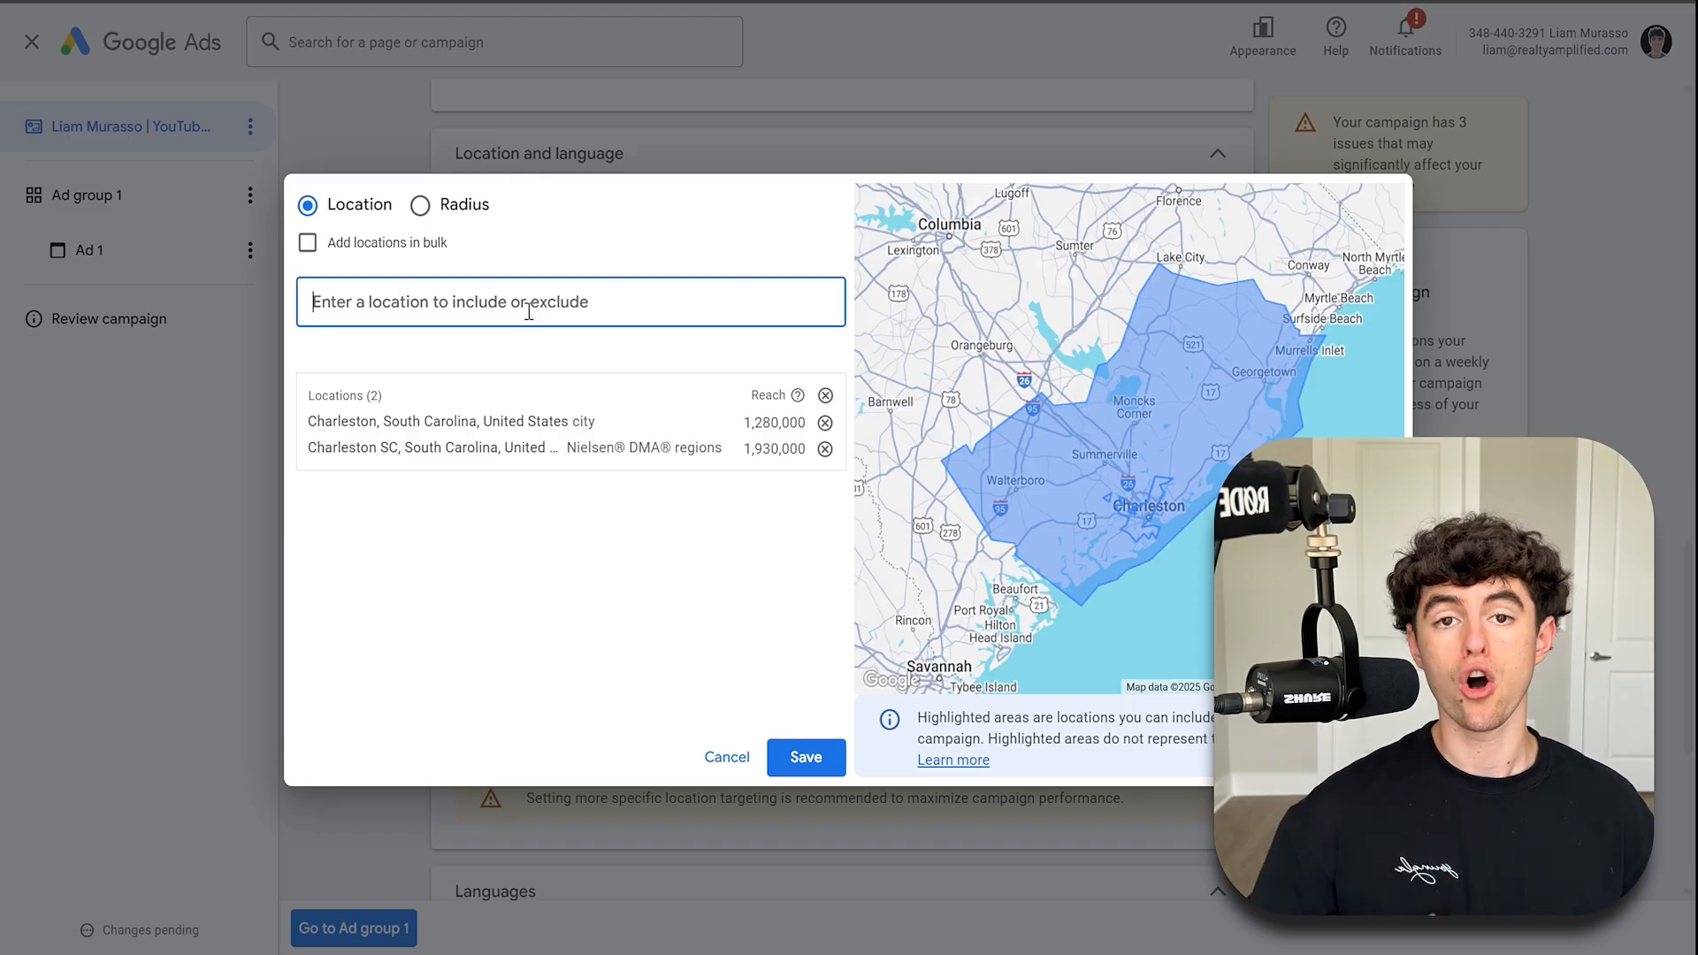
pyautogui.write('summerville')
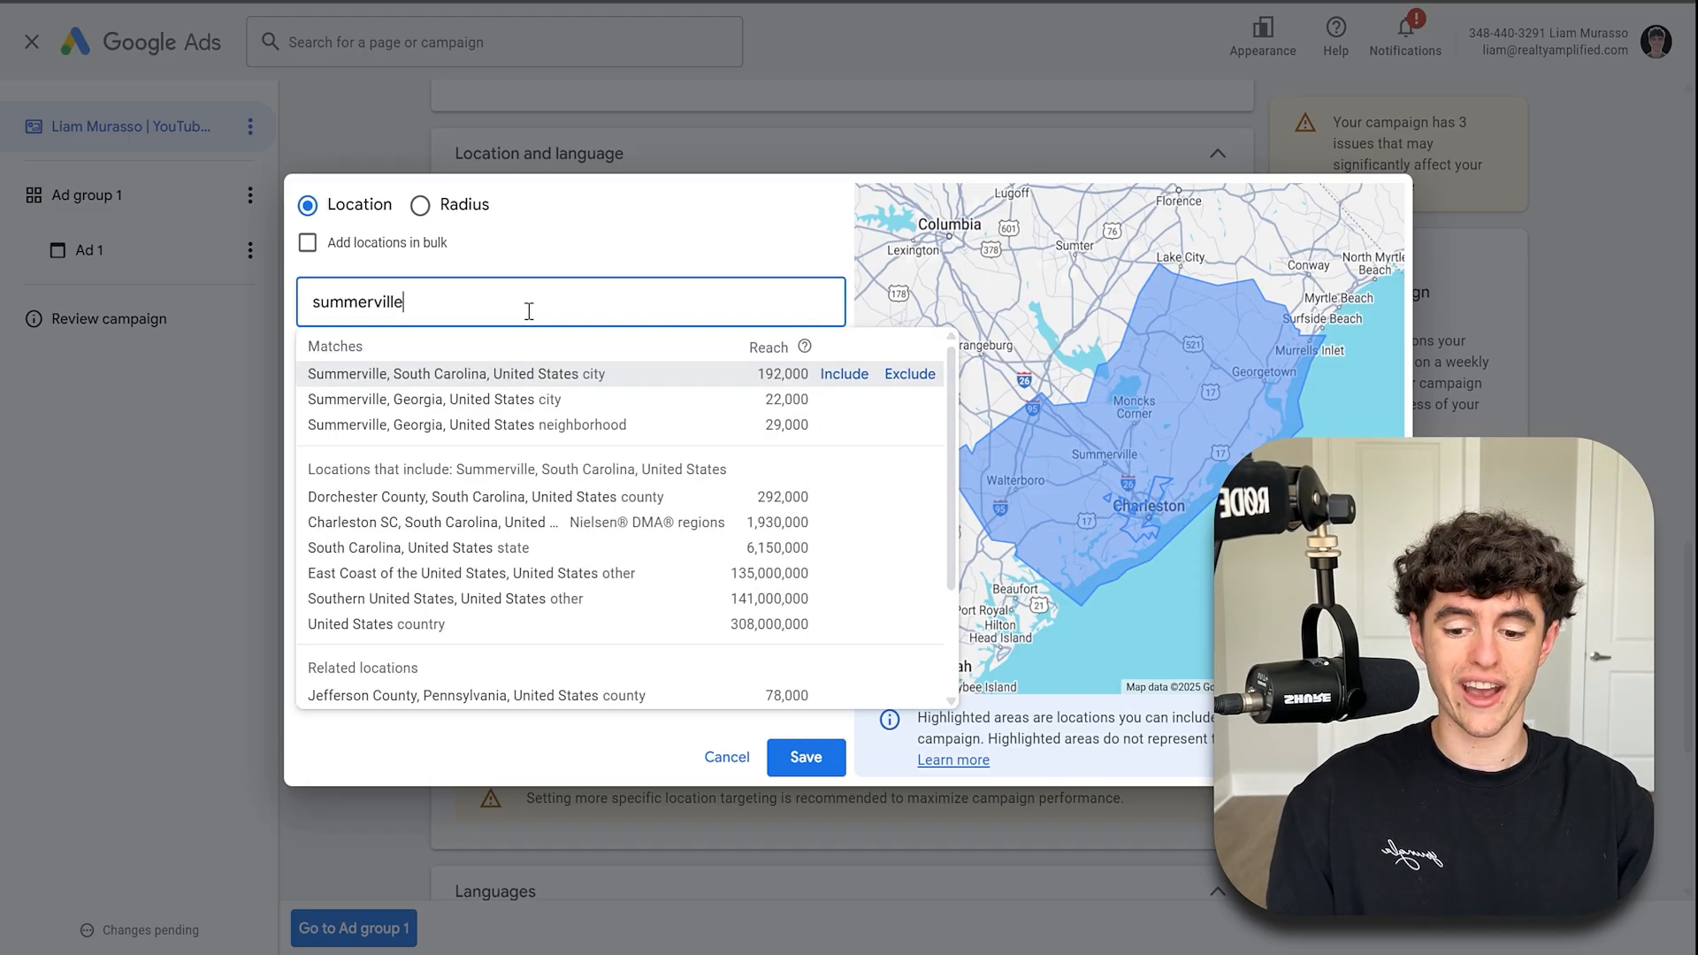
pyautogui.click(895, 378)
pyautogui.scroll(5, 1123, 450)
pyautogui.scroll(-5, 1136, 428)
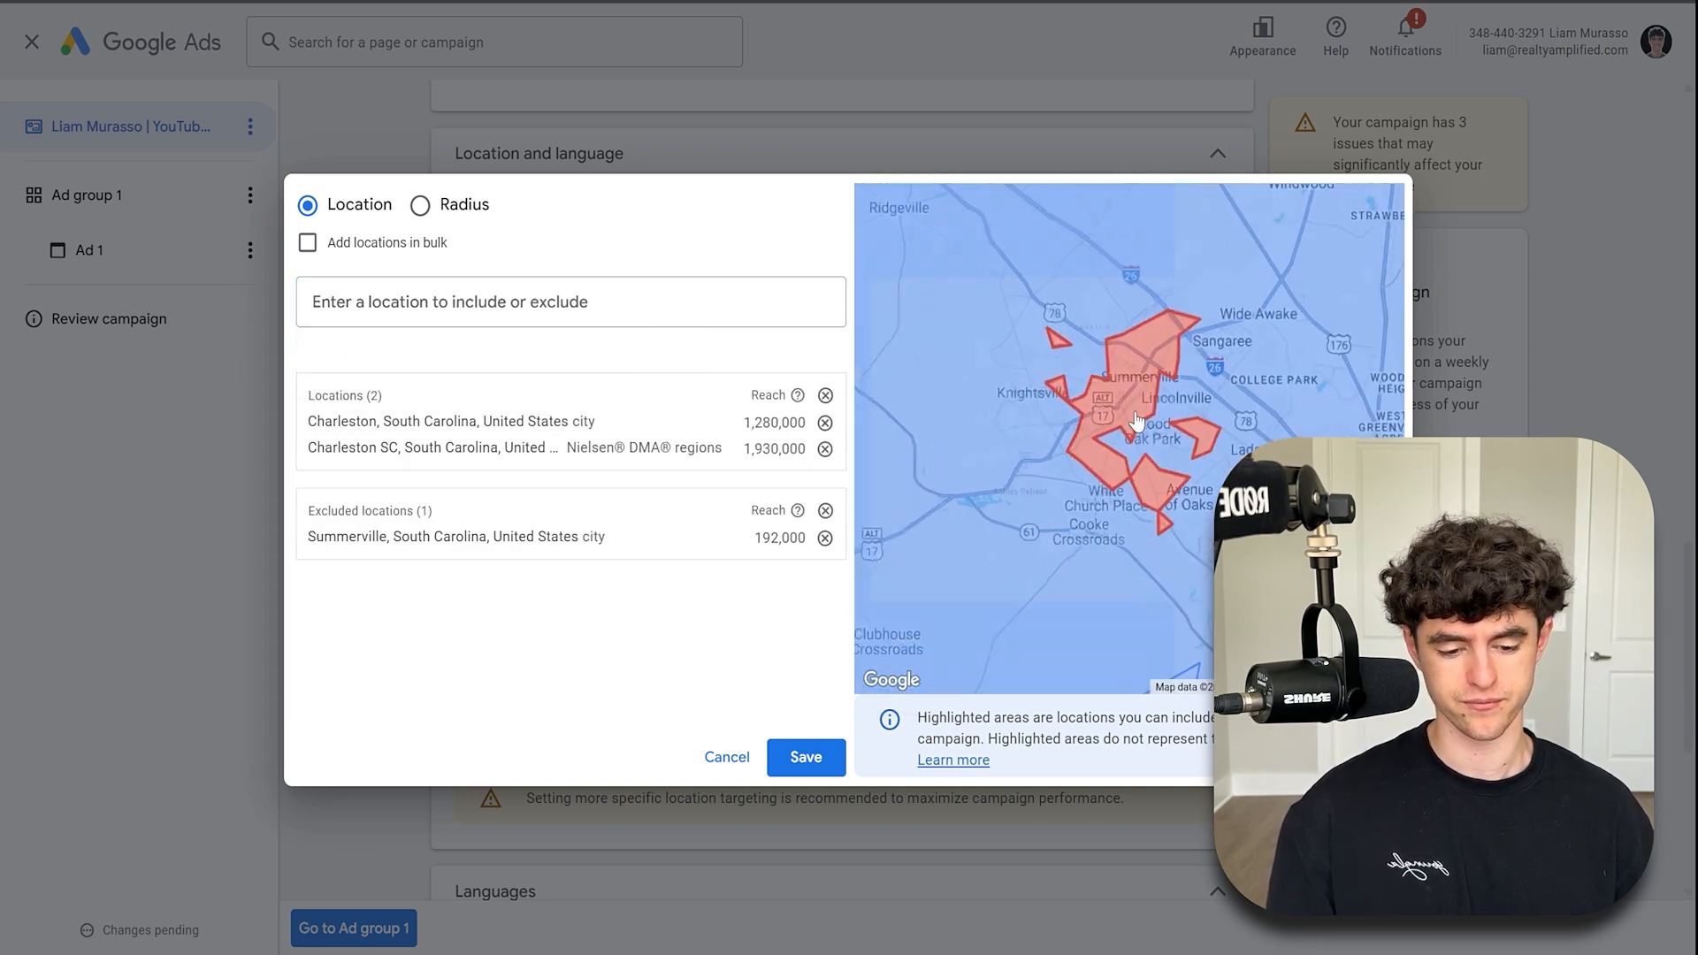
# - Search goose creek and exclude the city of Goose Creek, South Carolina
pyautogui.scroll(-3, 1142, 419)
pyautogui.scroll(3, 1137, 411)
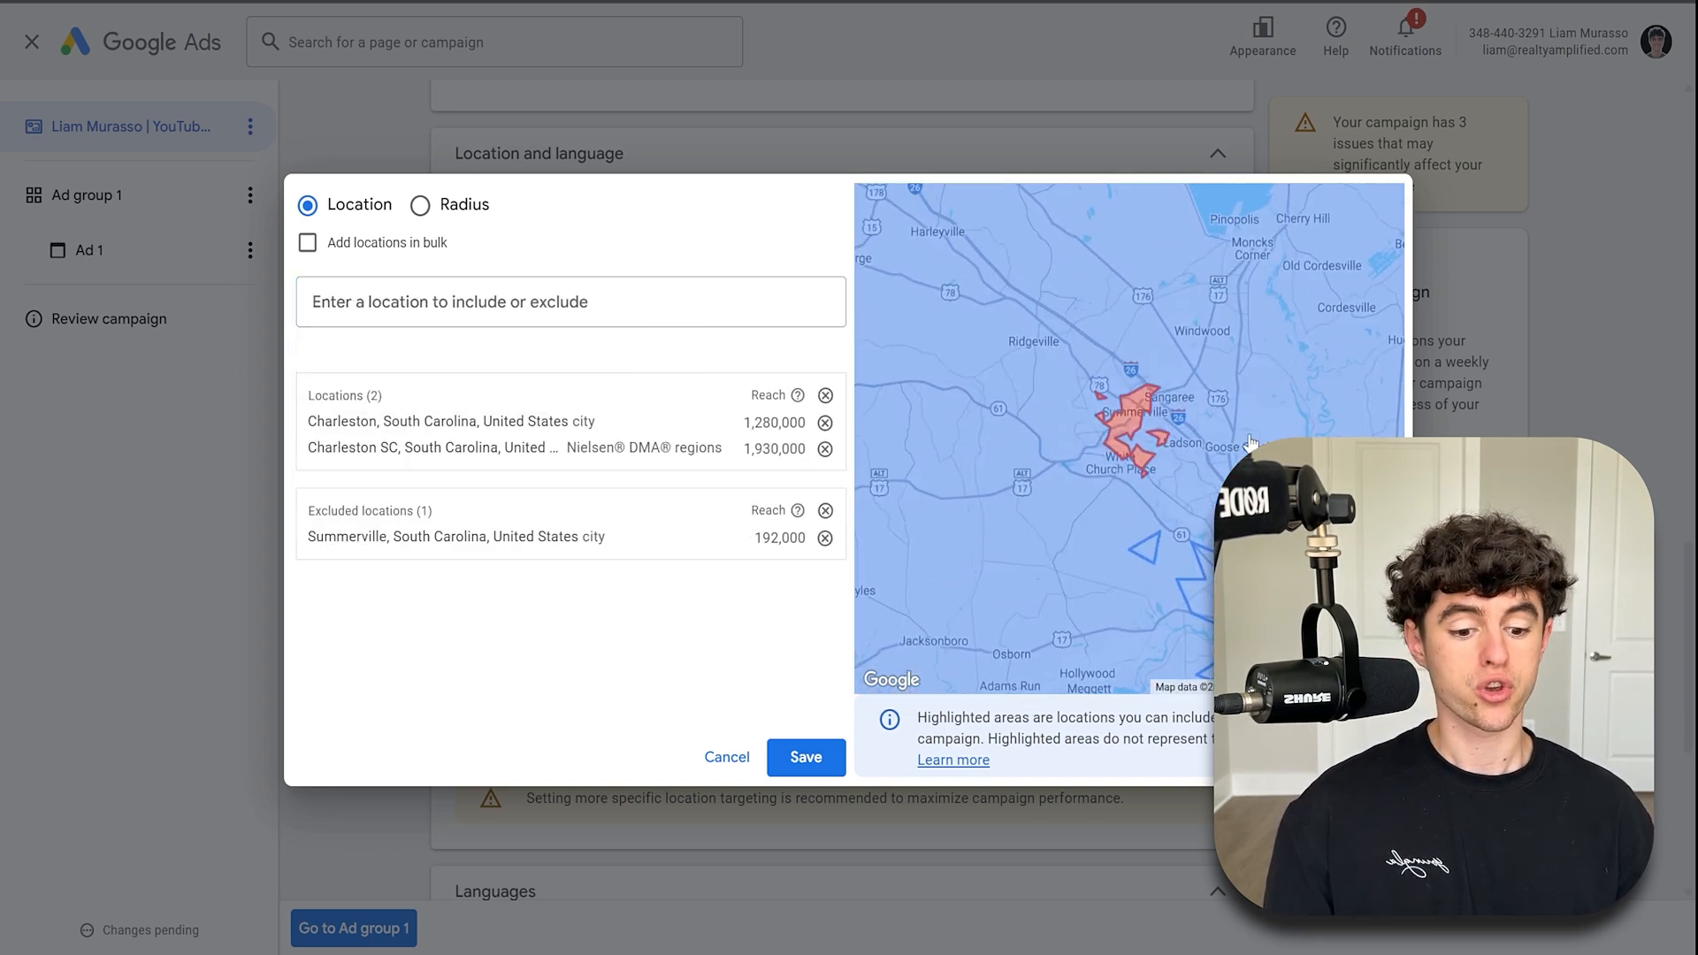
pyautogui.scroll(2, 1097, 404)
pyautogui.click(492, 296)
pyautogui.write('goose creek')
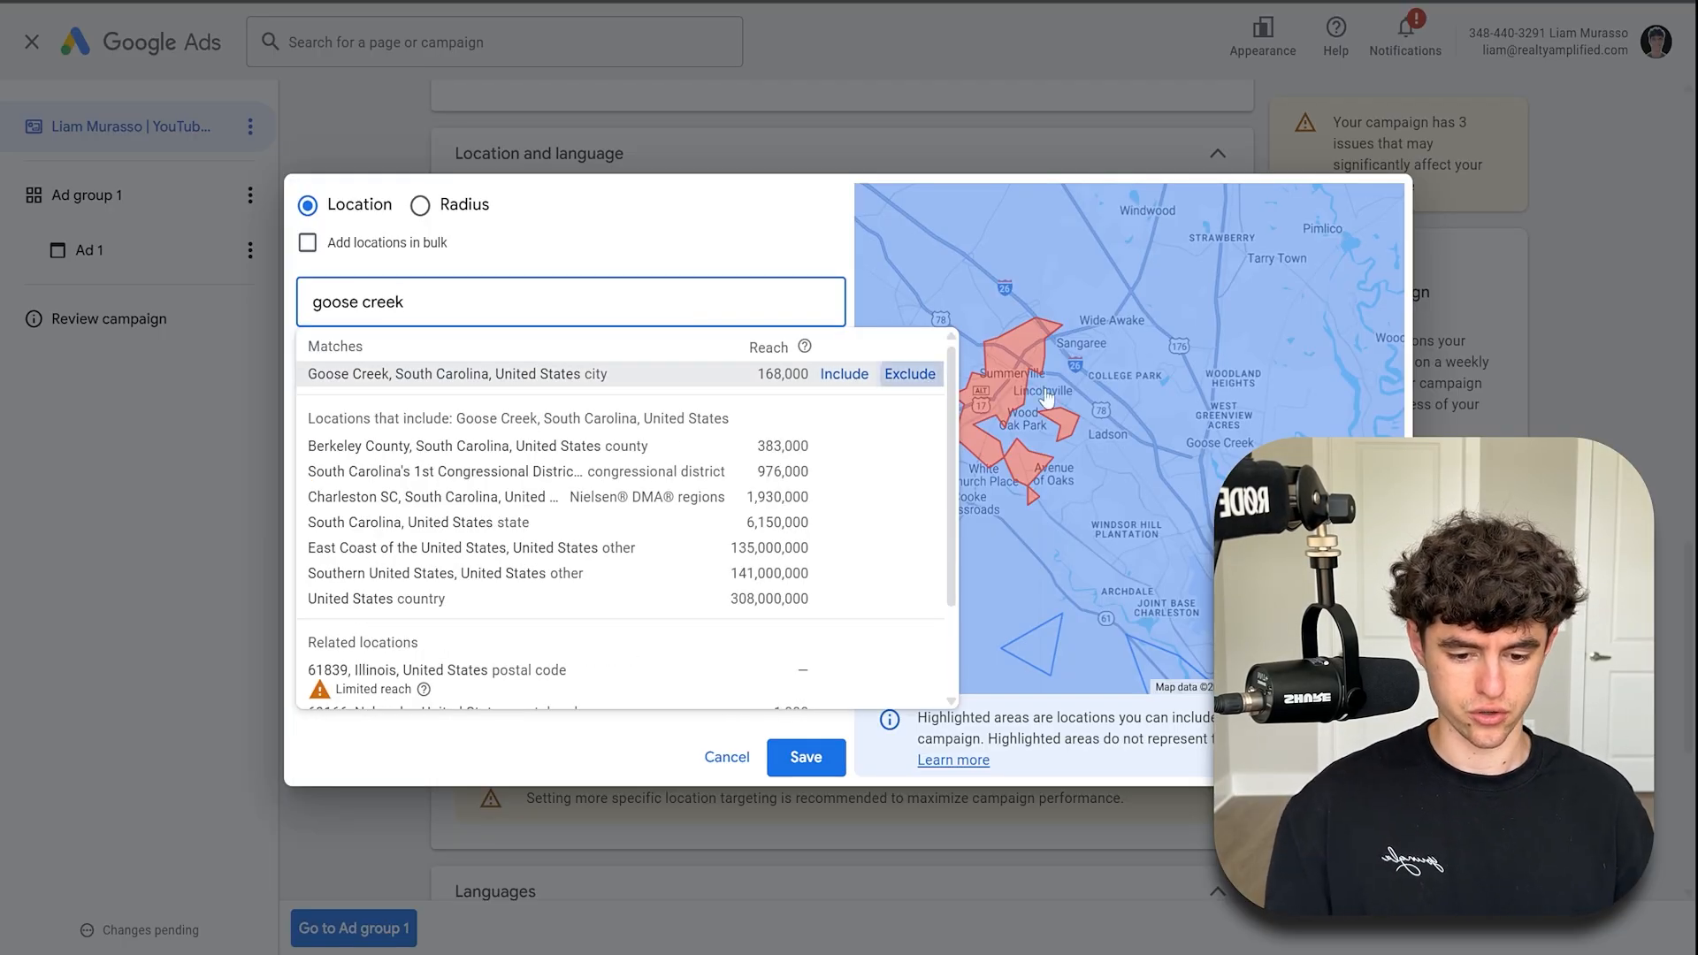
pyautogui.click(910, 373)
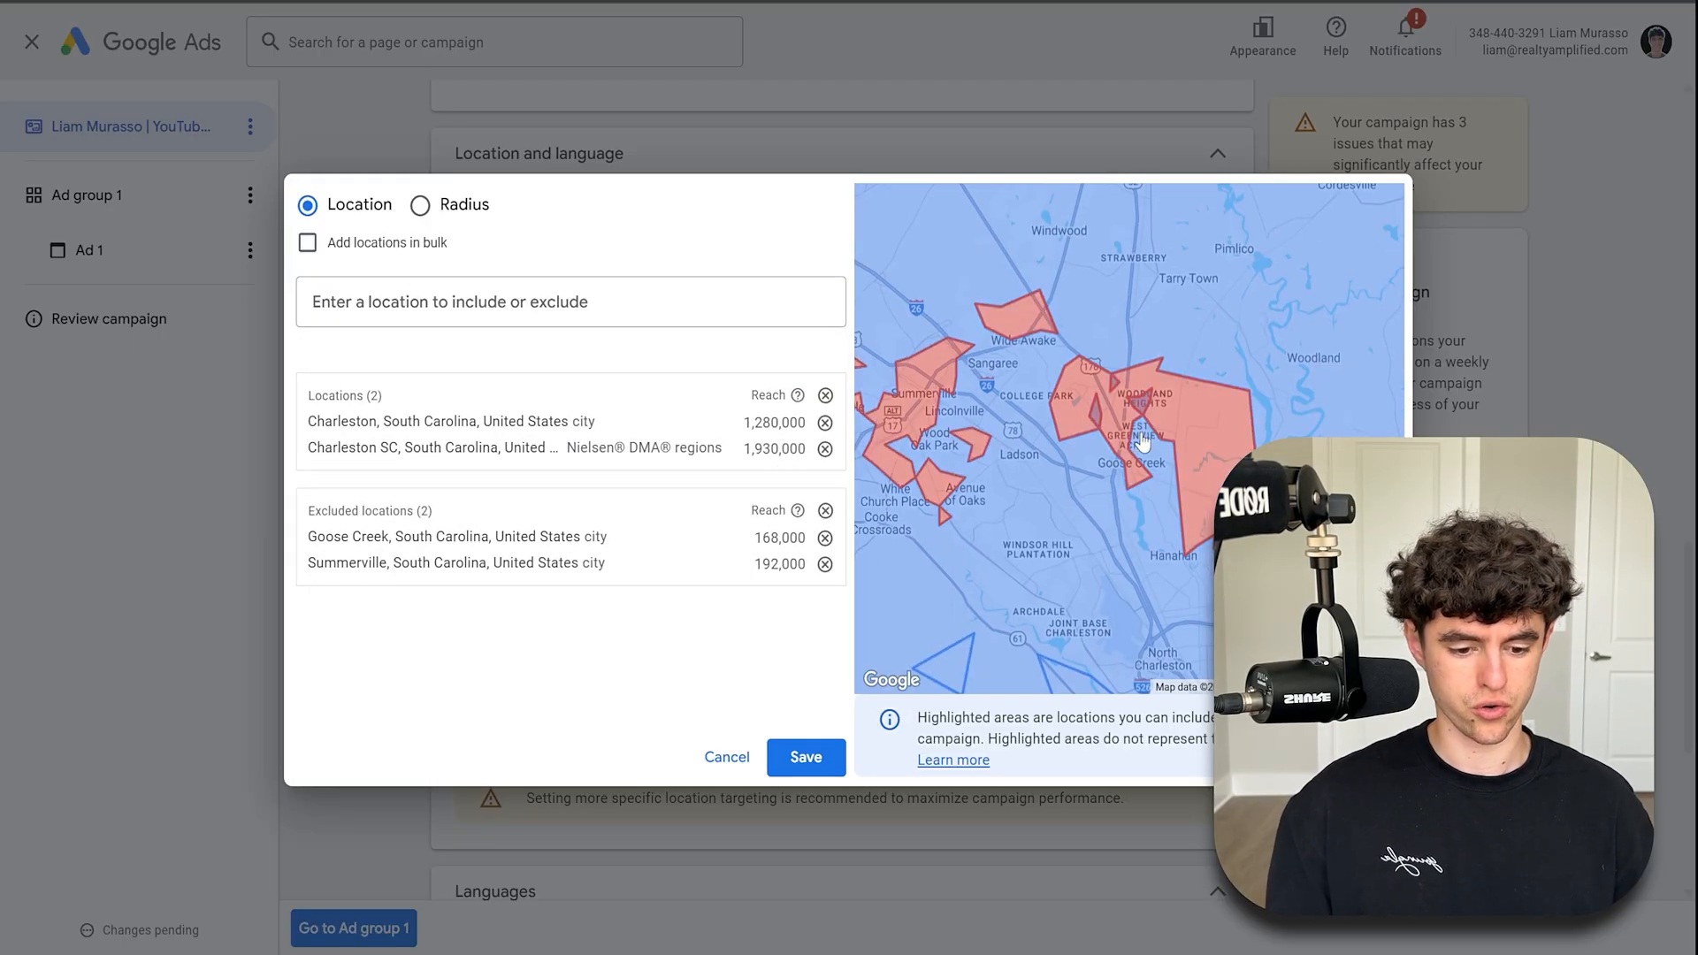
# - Switch to radius targeting and add a 1 mi radius around Summerville, SC
pyautogui.scroll(-3, 1145, 392)
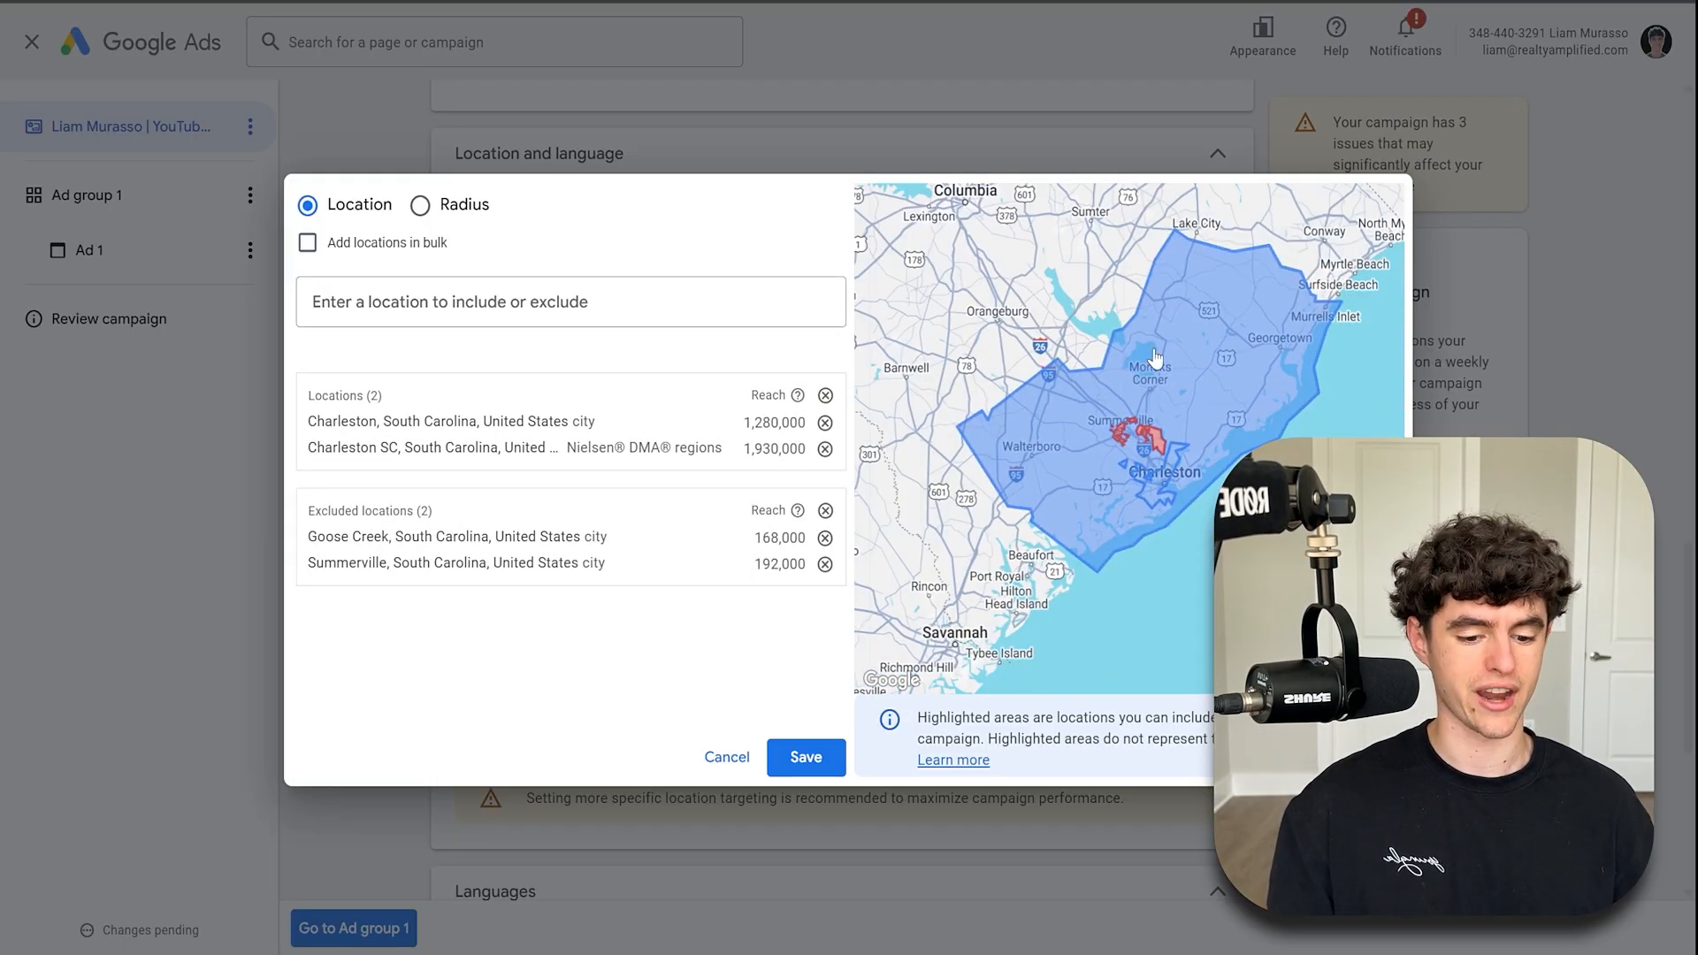
pyautogui.click(420, 205)
pyautogui.tripleClick(828, 419)
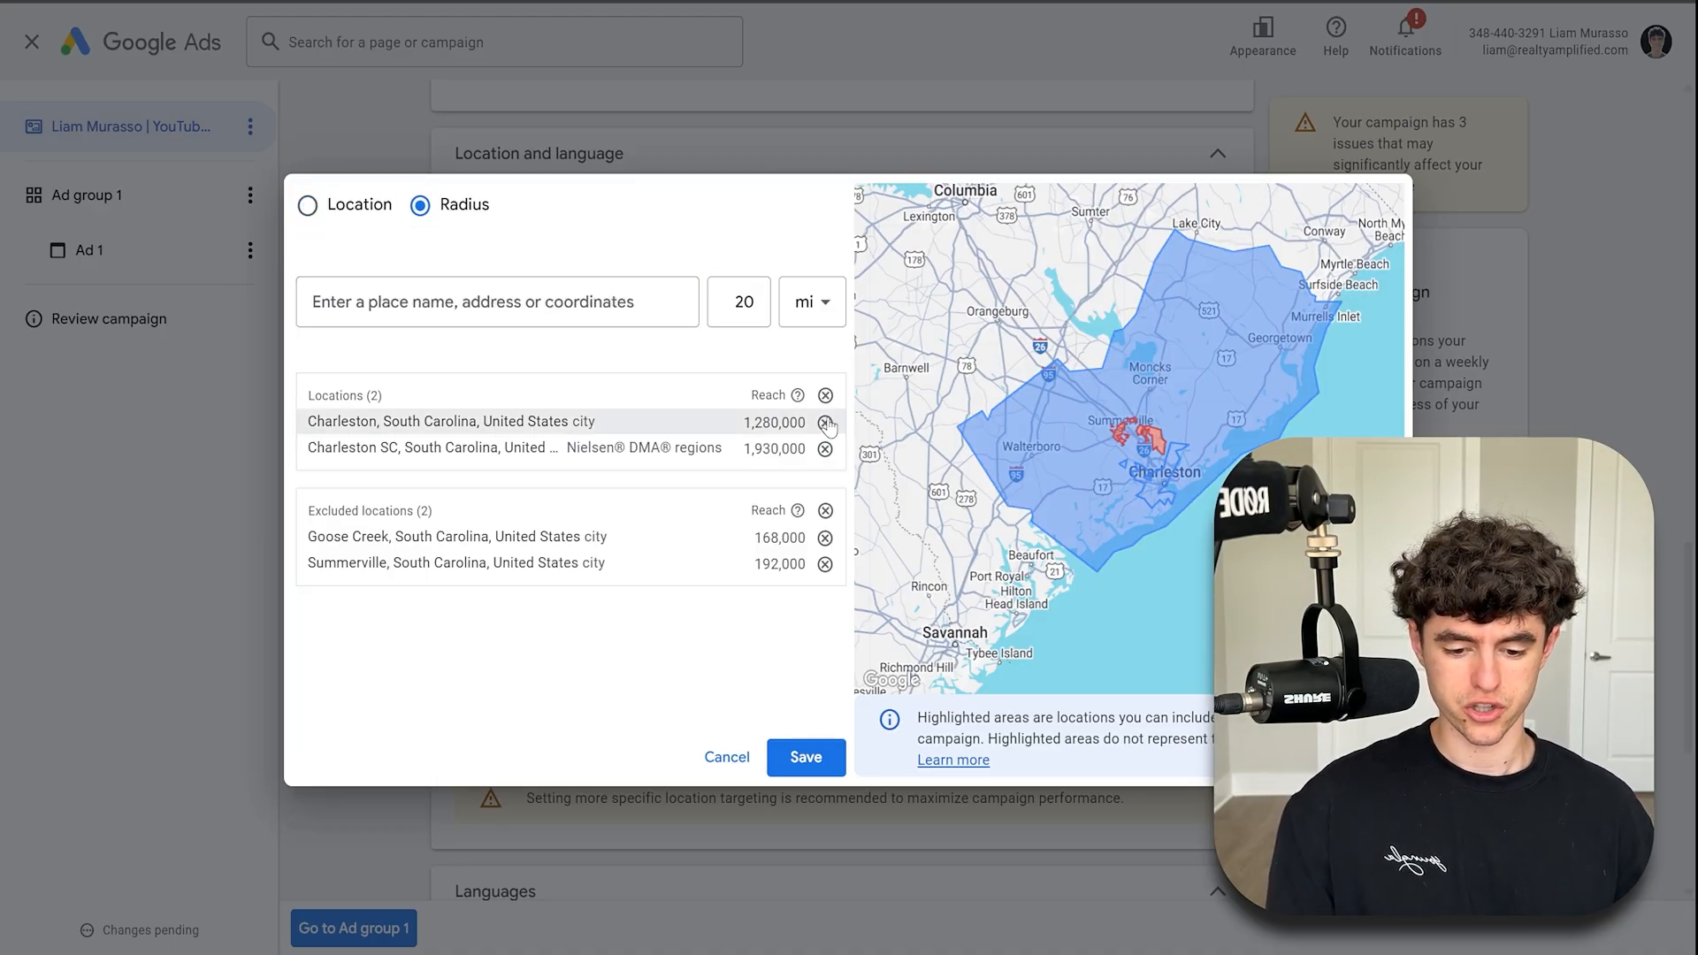
pyautogui.click(588, 299)
pyautogui.write('su')
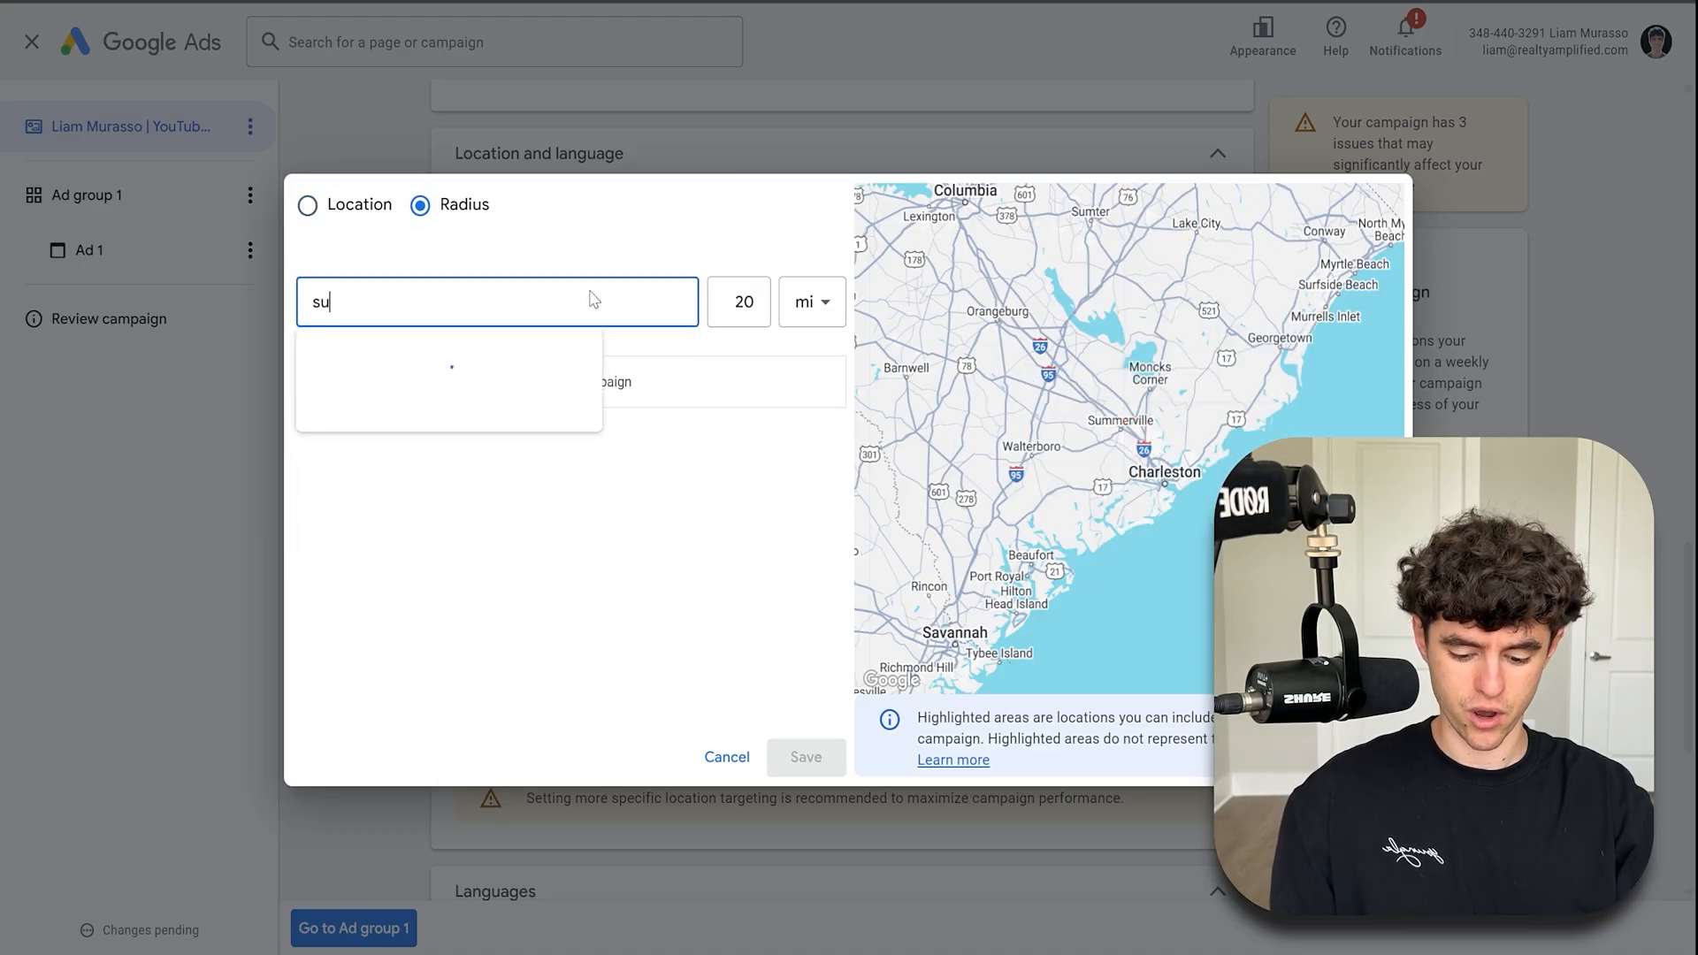
pyautogui.write('mmerville')
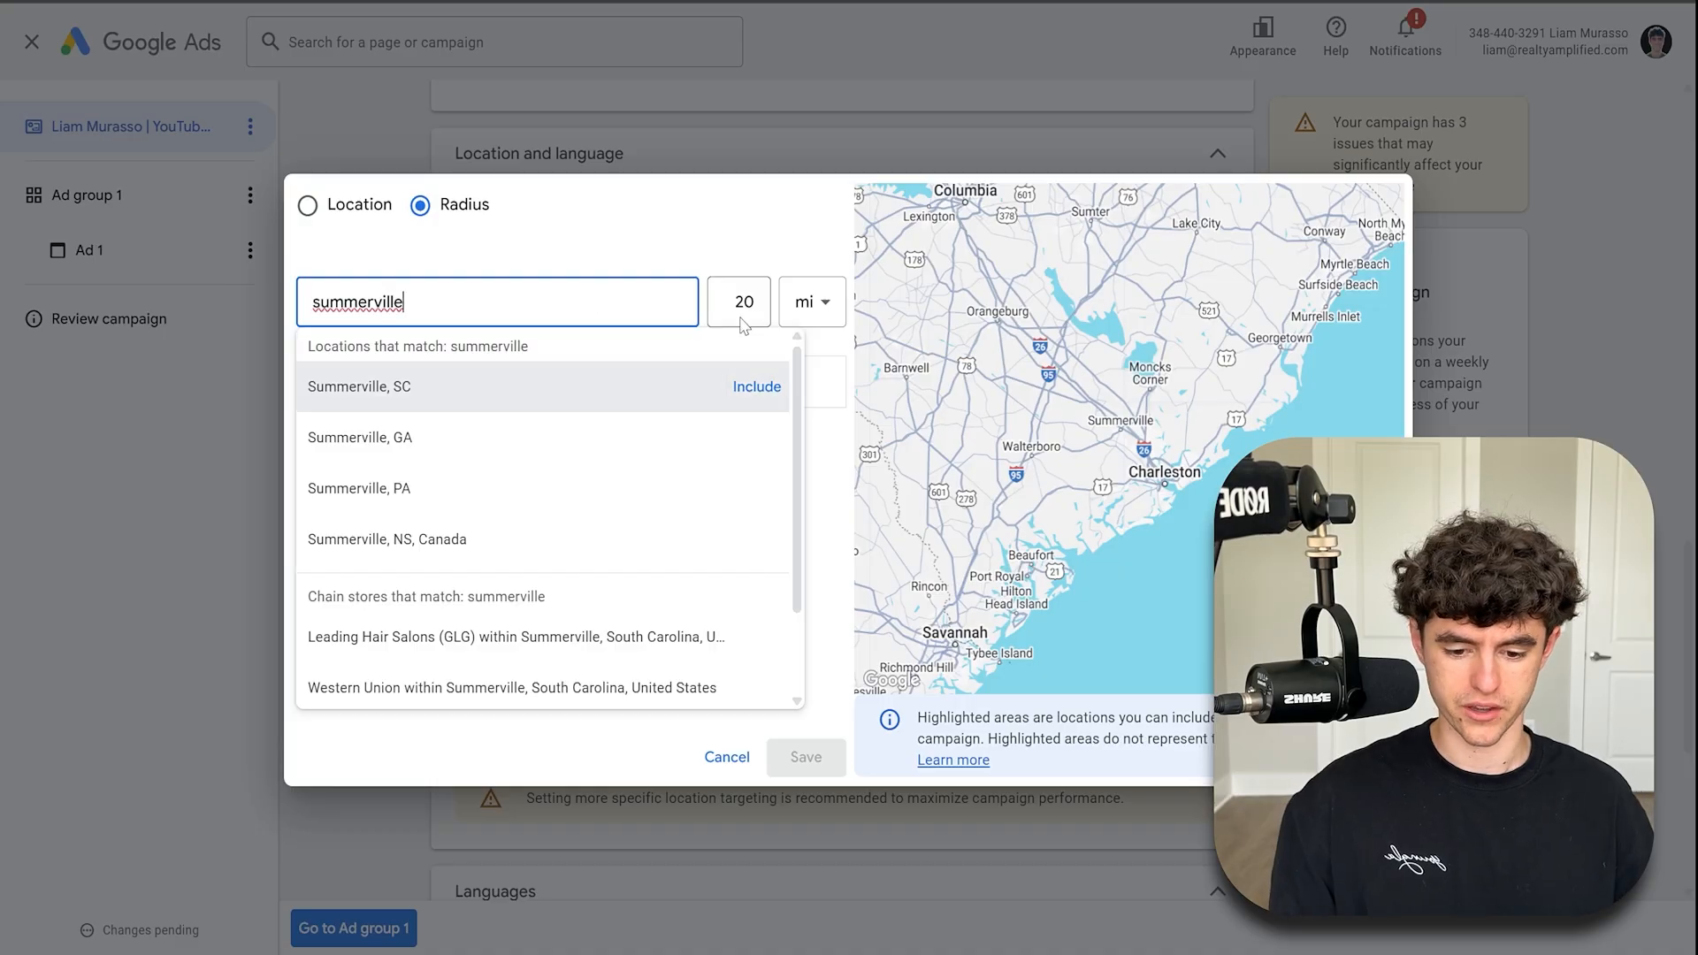
pyautogui.click(739, 306)
pyautogui.doubleClick(739, 306)
pyautogui.write('1')
pyautogui.click(557, 309)
pyautogui.click(757, 389)
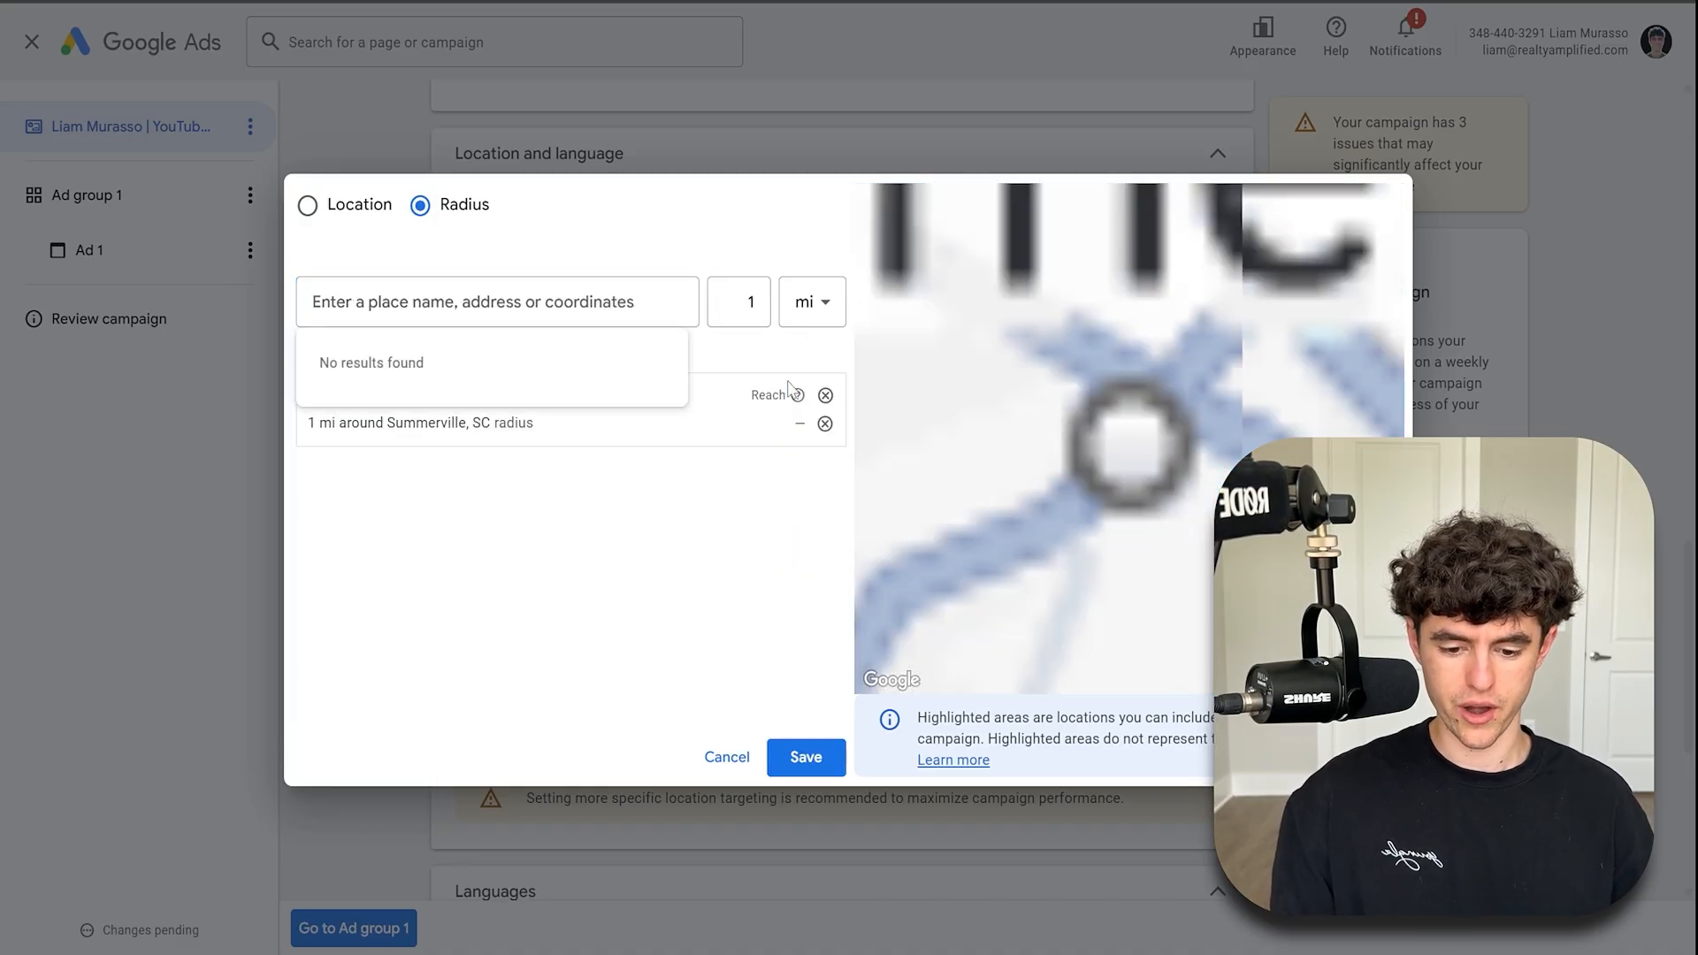
# - Add a 1 mi radius around Craig Ct, Summerville, SC, then cancel the location dialog
pyautogui.scroll(-3, 1087, 442)
pyautogui.scroll(3, 1106, 435)
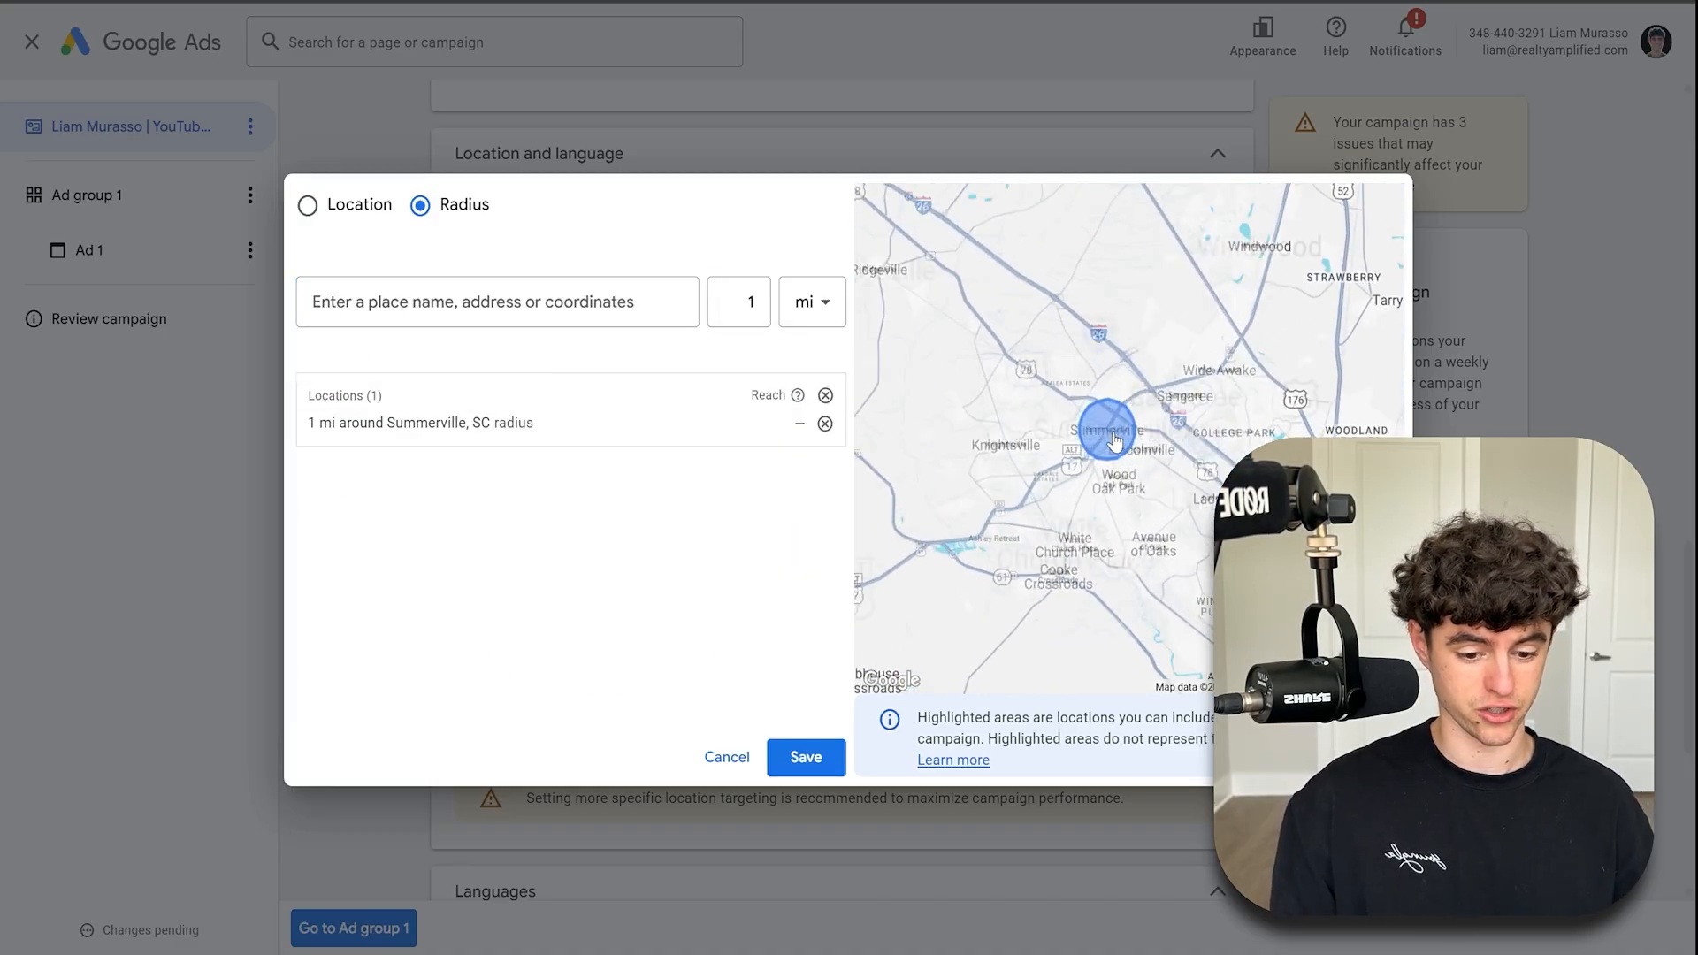
pyautogui.scroll(5, 1105, 438)
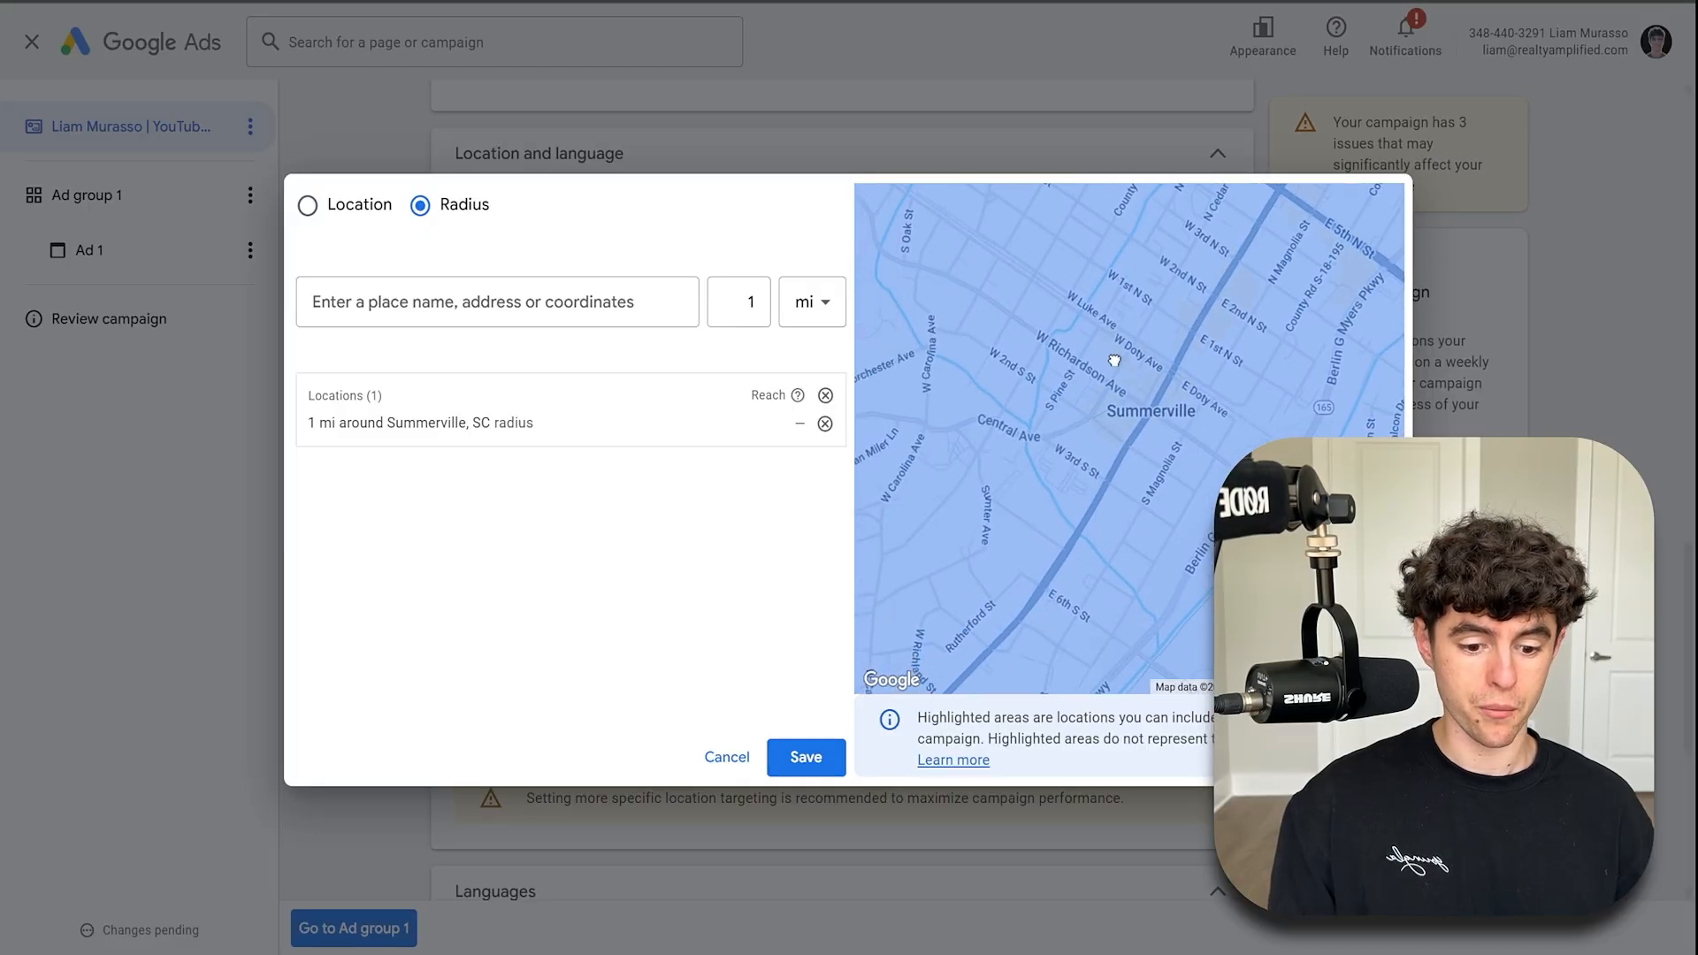
pyautogui.scroll(2, 960, 451)
pyautogui.scroll(5, 960, 451)
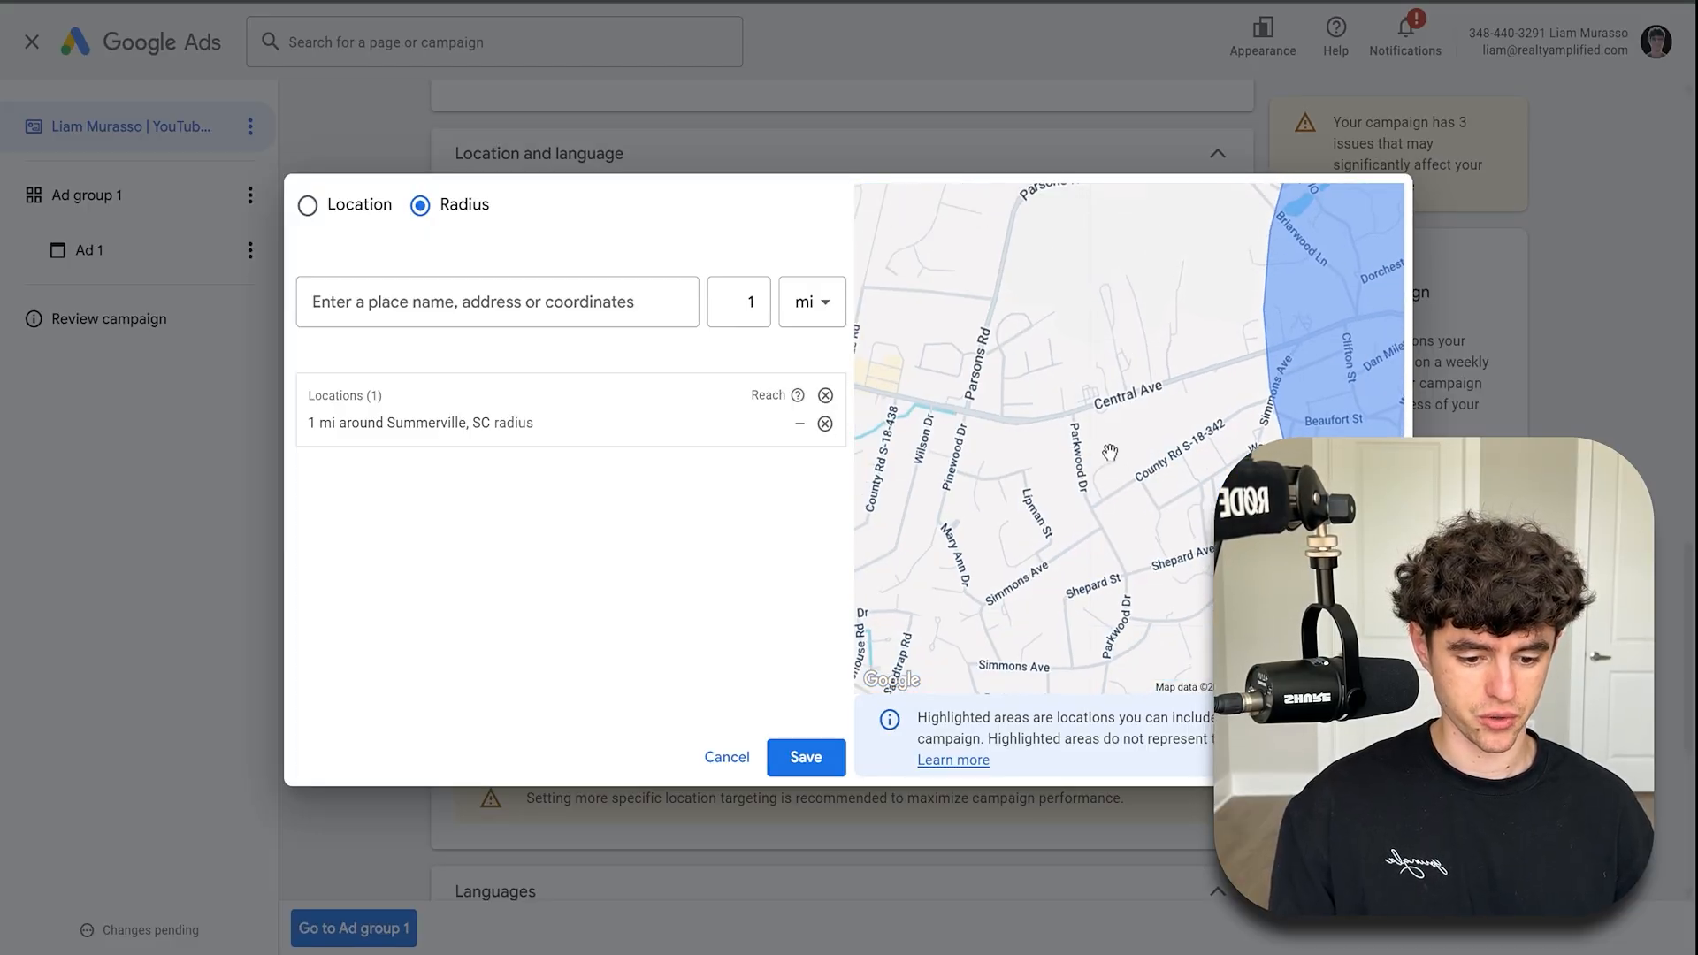
pyautogui.moveTo(1086, 489); pyautogui.dragTo(1082, 409)
pyautogui.click(568, 302)
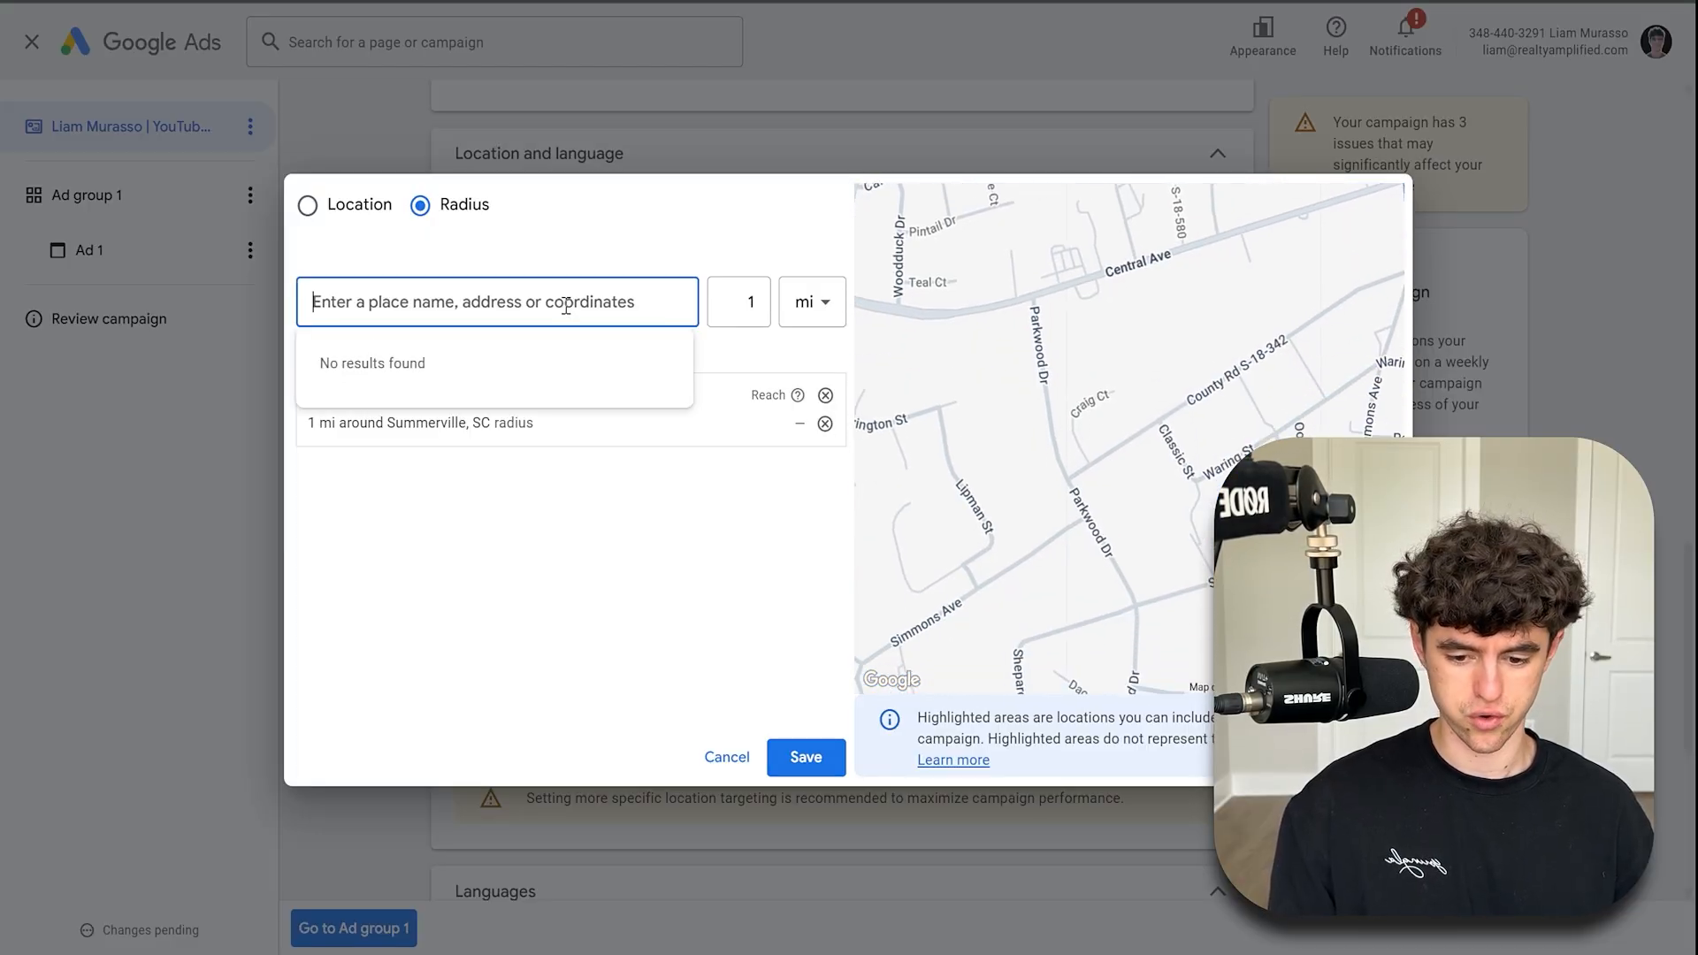
pyautogui.write('craig ct summer')
pyautogui.click(757, 386)
pyautogui.scroll(3, 1096, 447)
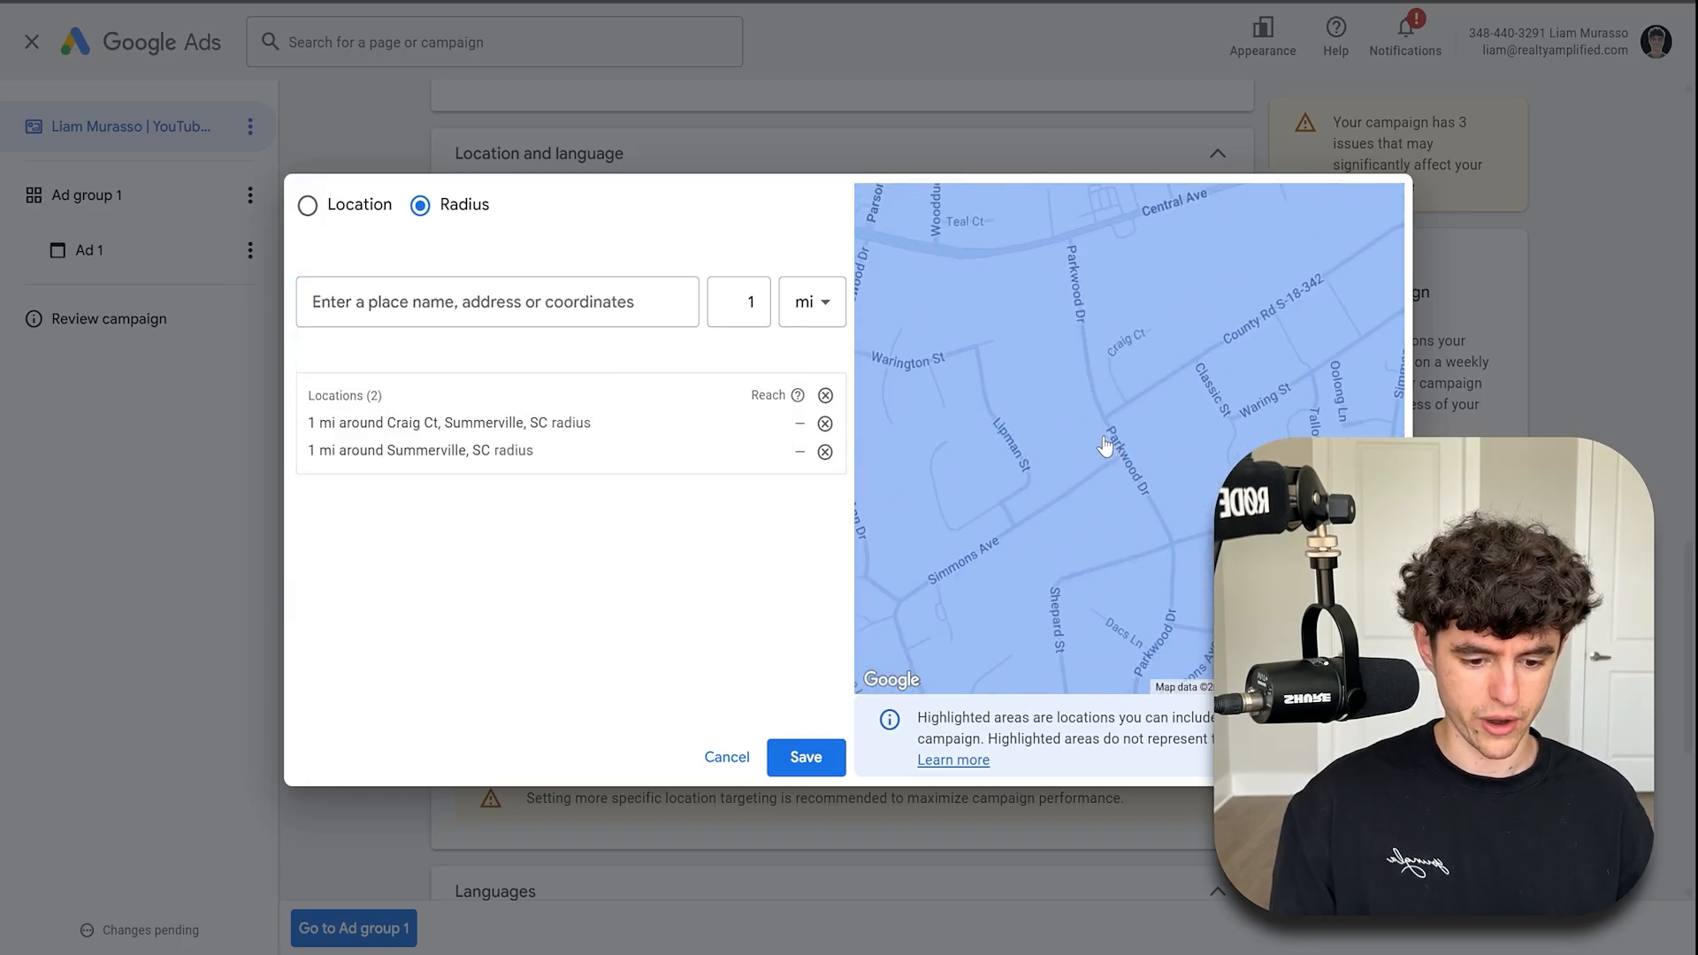
pyautogui.scroll(-5, 1123, 358)
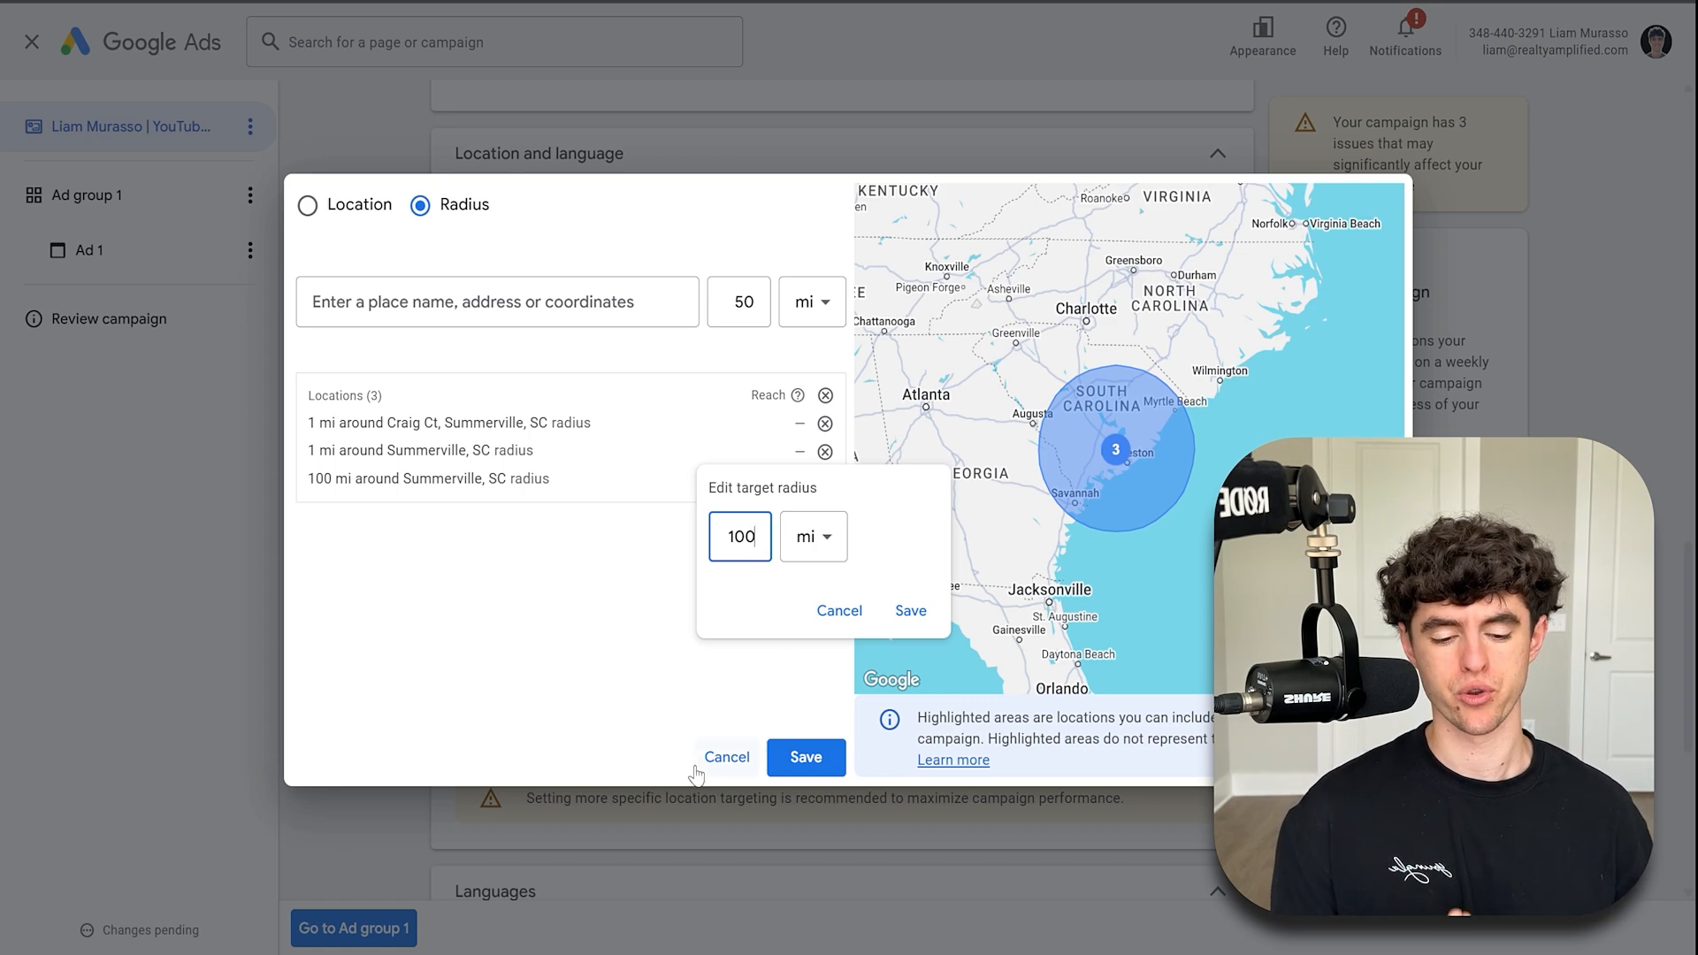
pyautogui.click(726, 757)
# - Set the campaign's targeted language to English
pyautogui.scroll(-5, 846, 579)
pyautogui.click(604, 504)
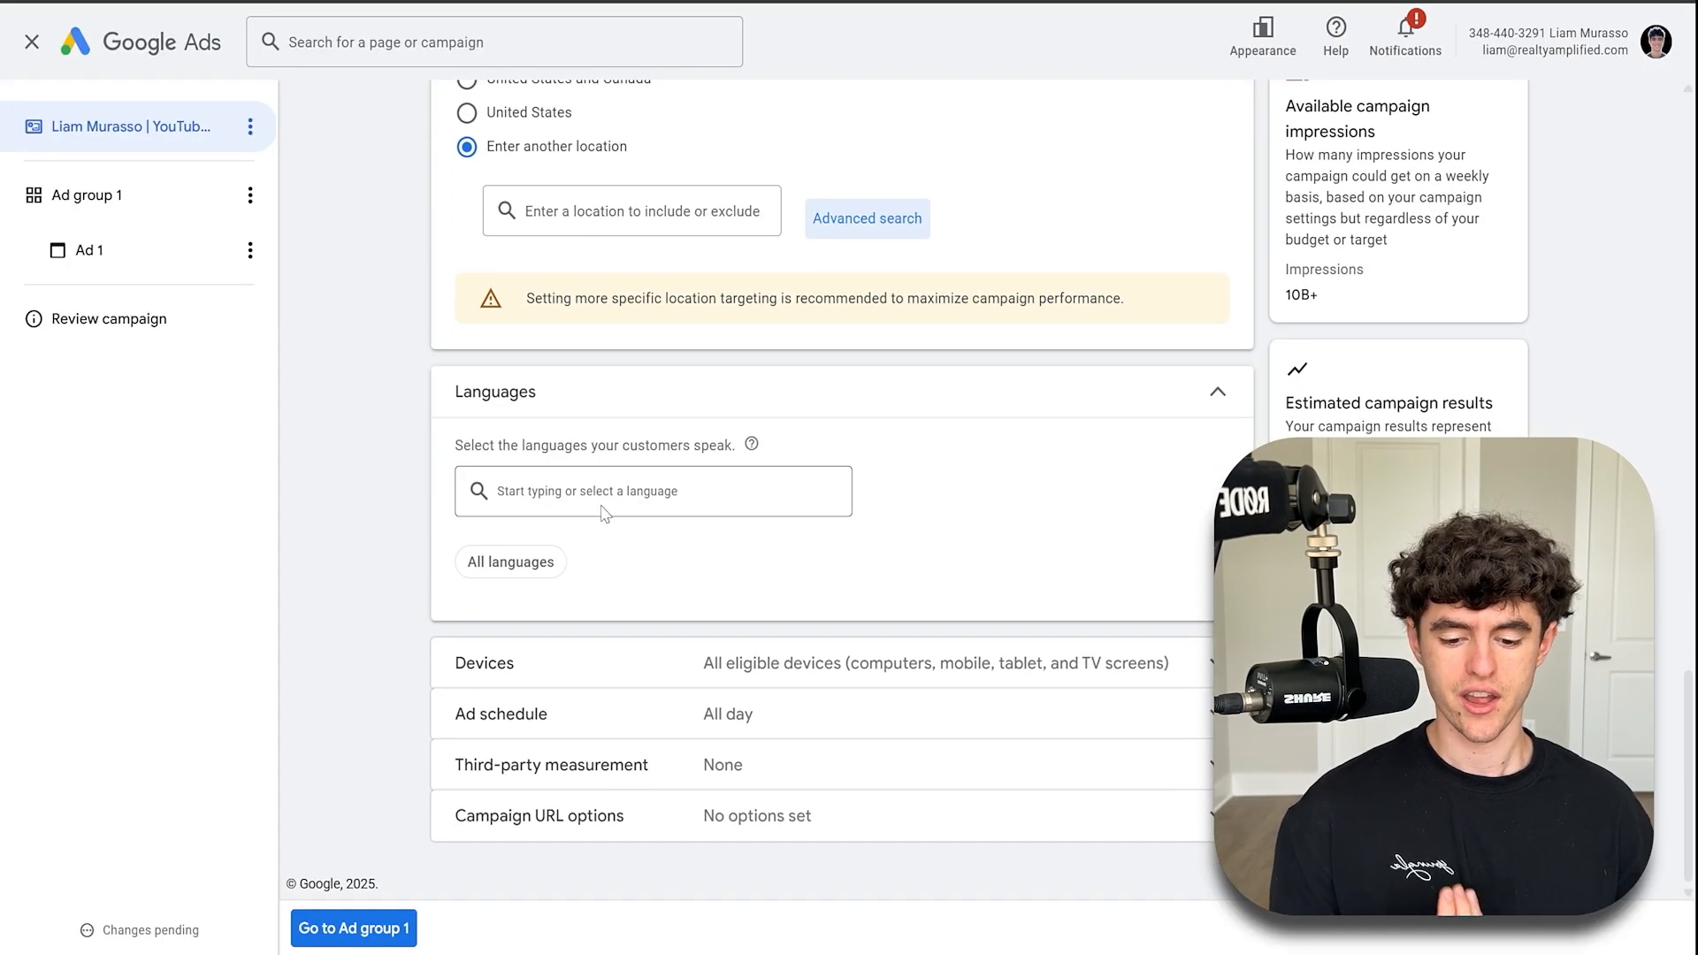
pyautogui.write('enlig')
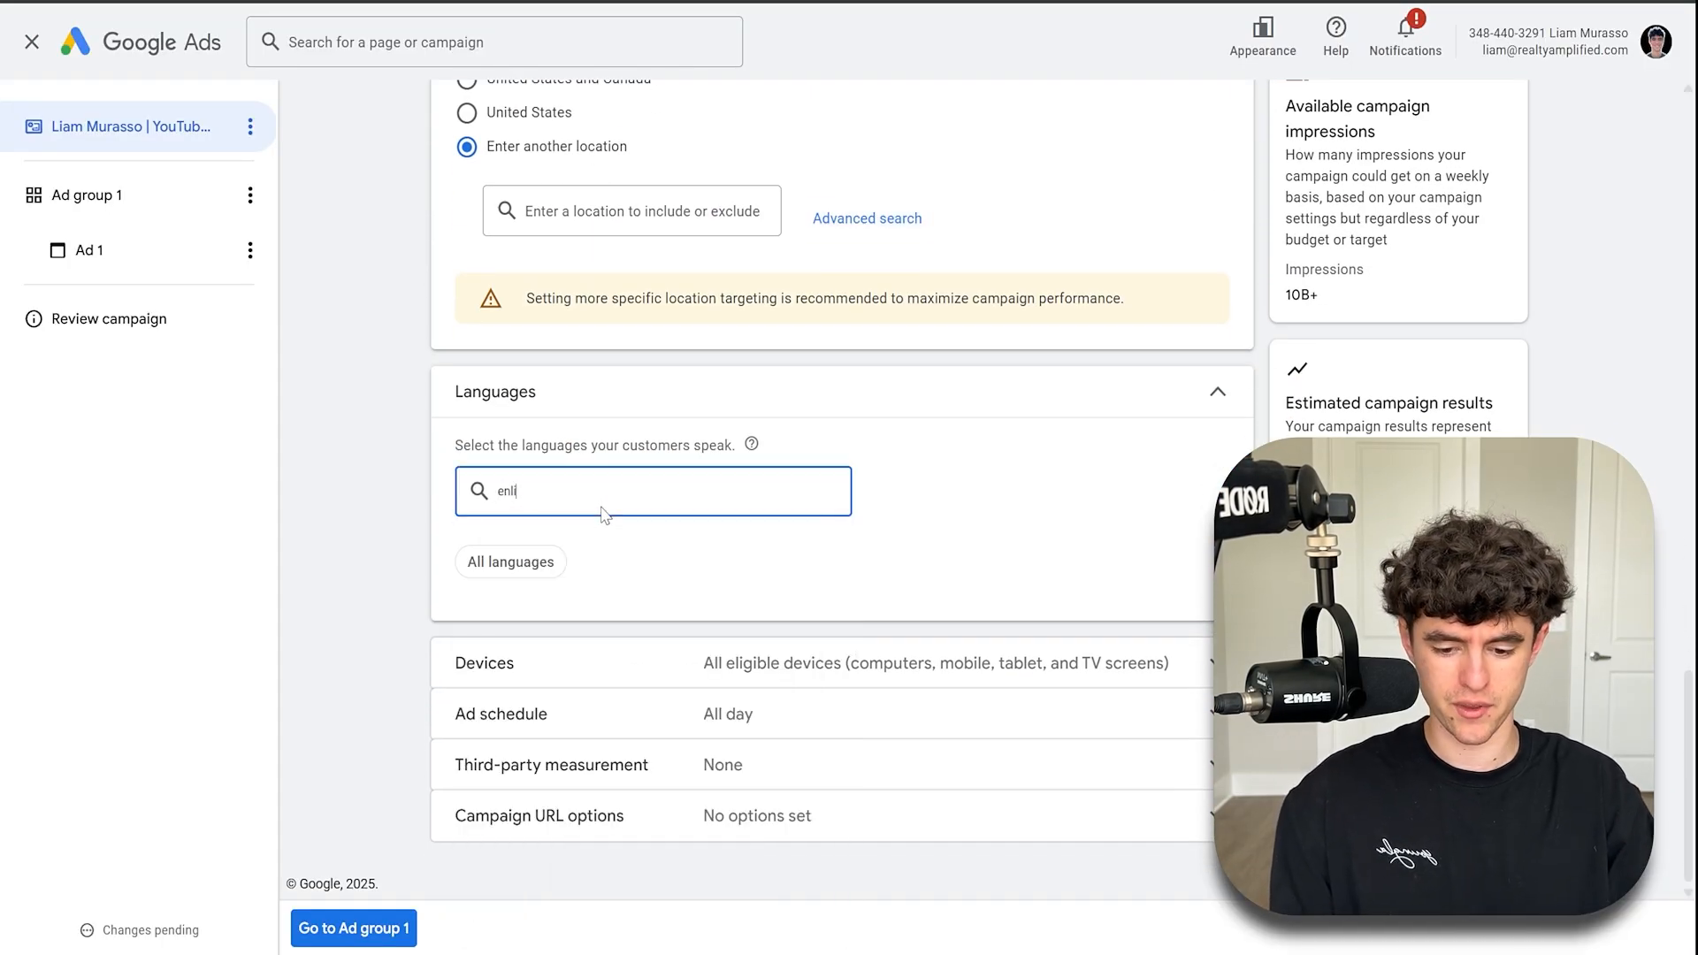
pyautogui.press('BackSpace')
pyautogui.press('BackSpace')
pyautogui.press('BackSpace')
pyautogui.press('BackSpace')
pyautogui.write('enlighs')
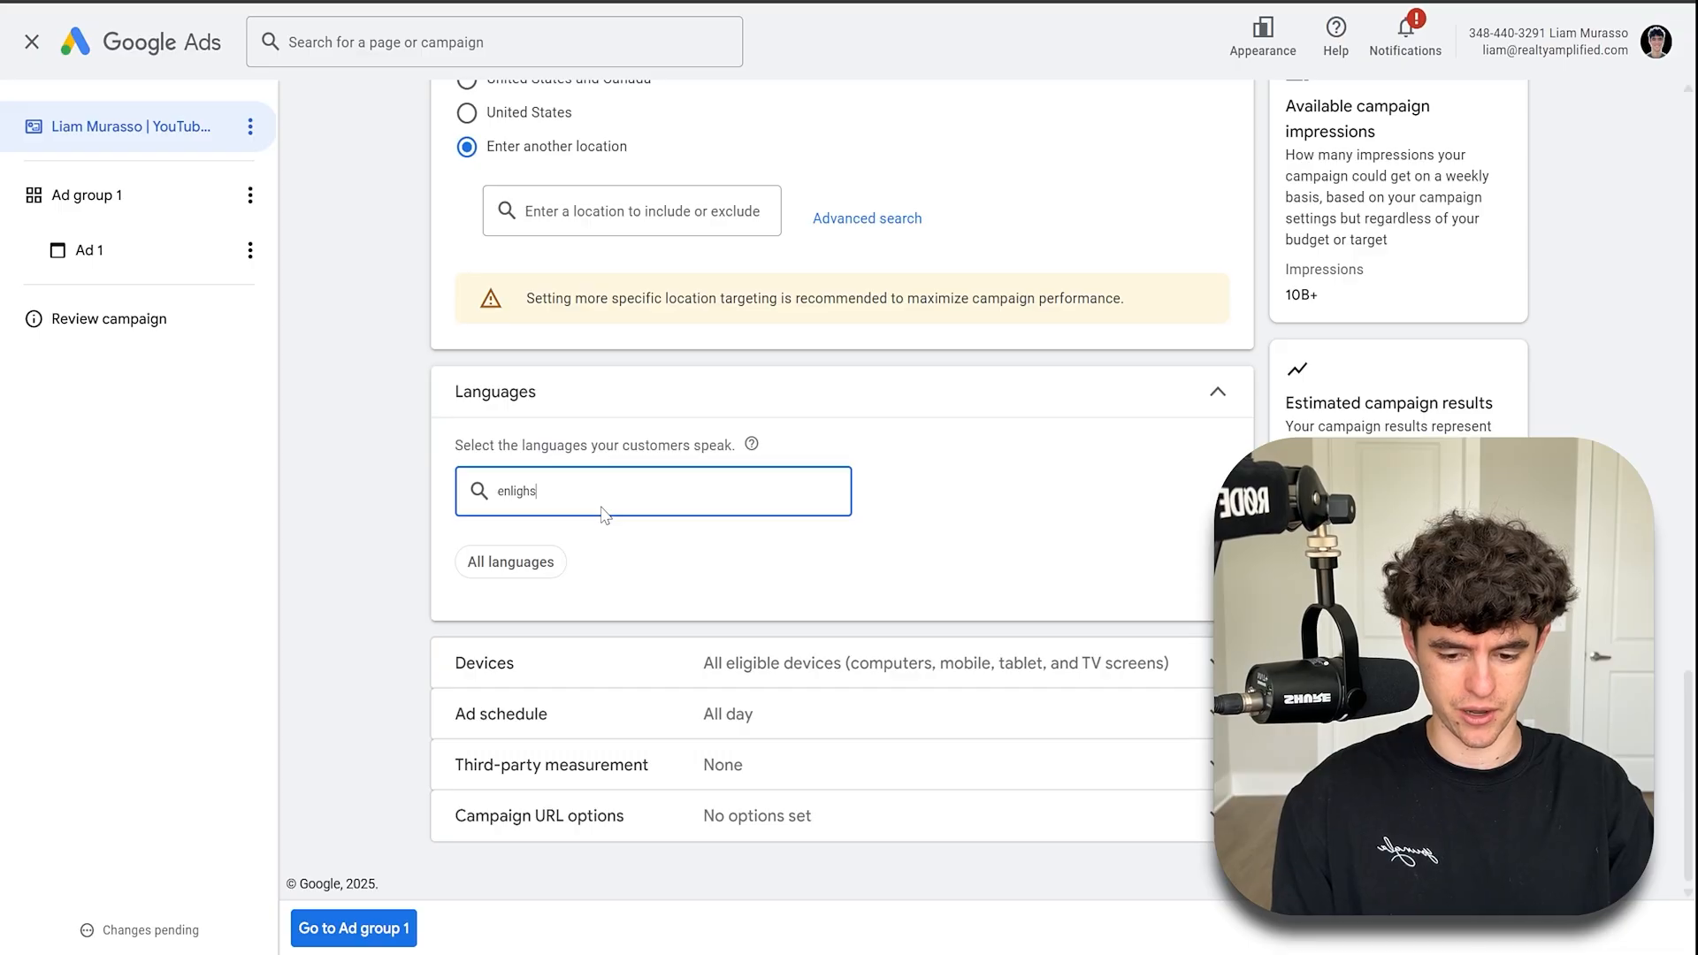
pyautogui.press('BackSpace')
pyautogui.press('BackSpace')
pyautogui.press('BackSpace')
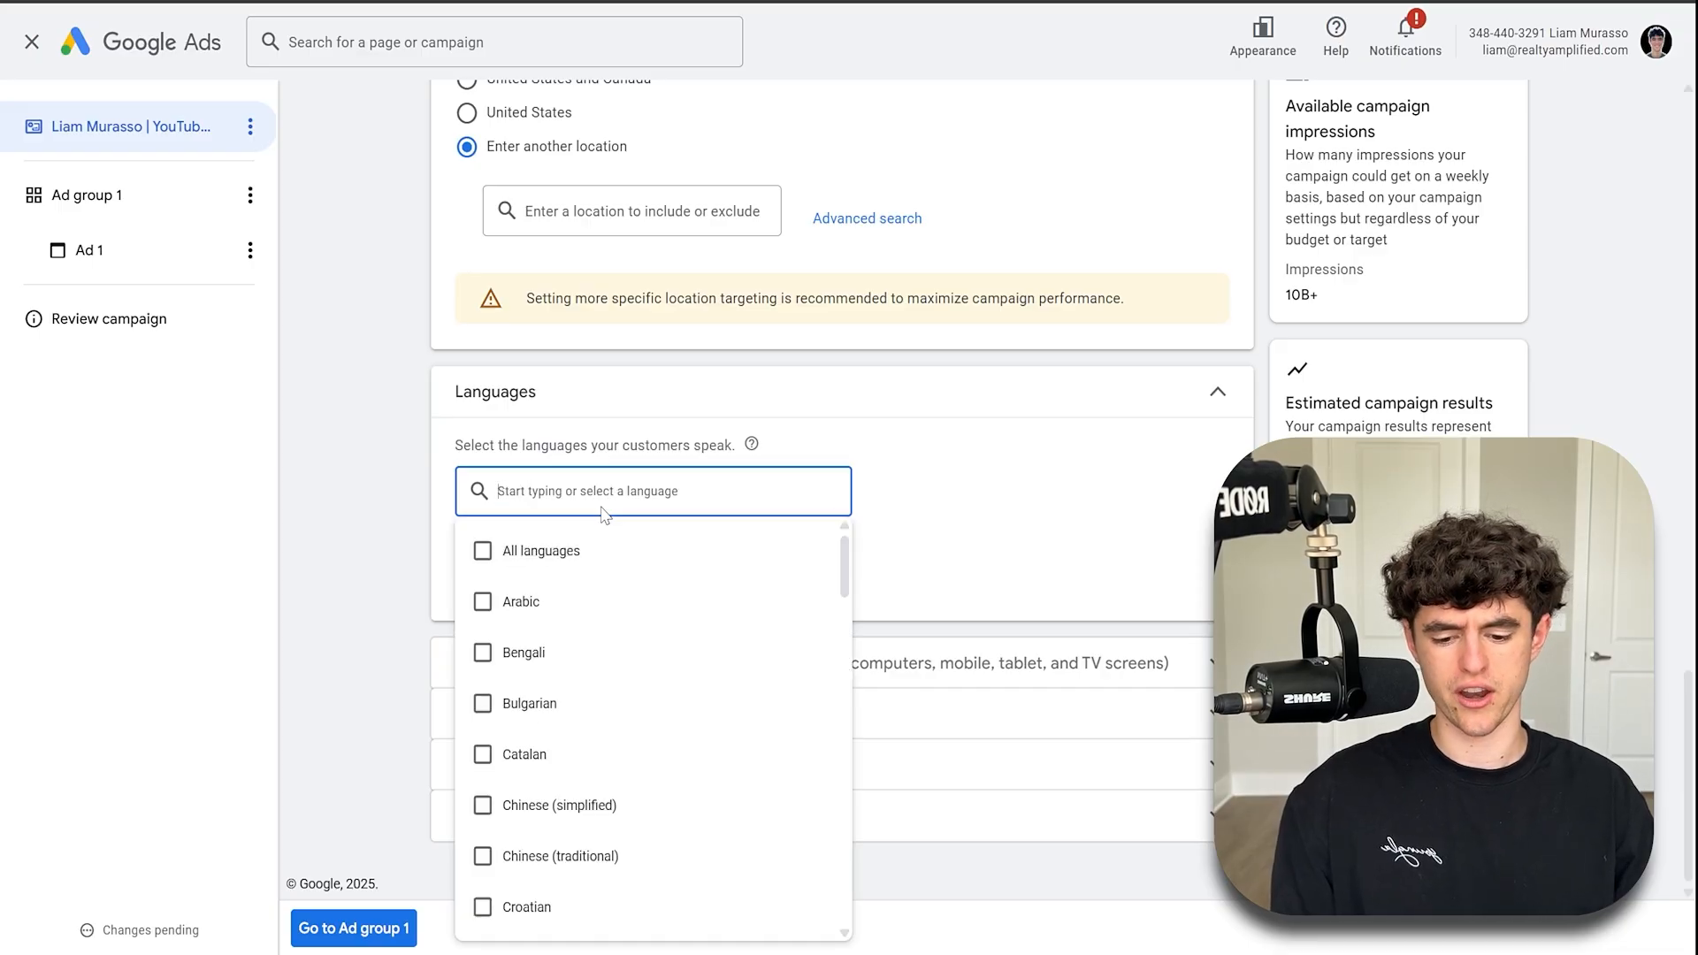
pyautogui.write('english')
pyautogui.click(601, 554)
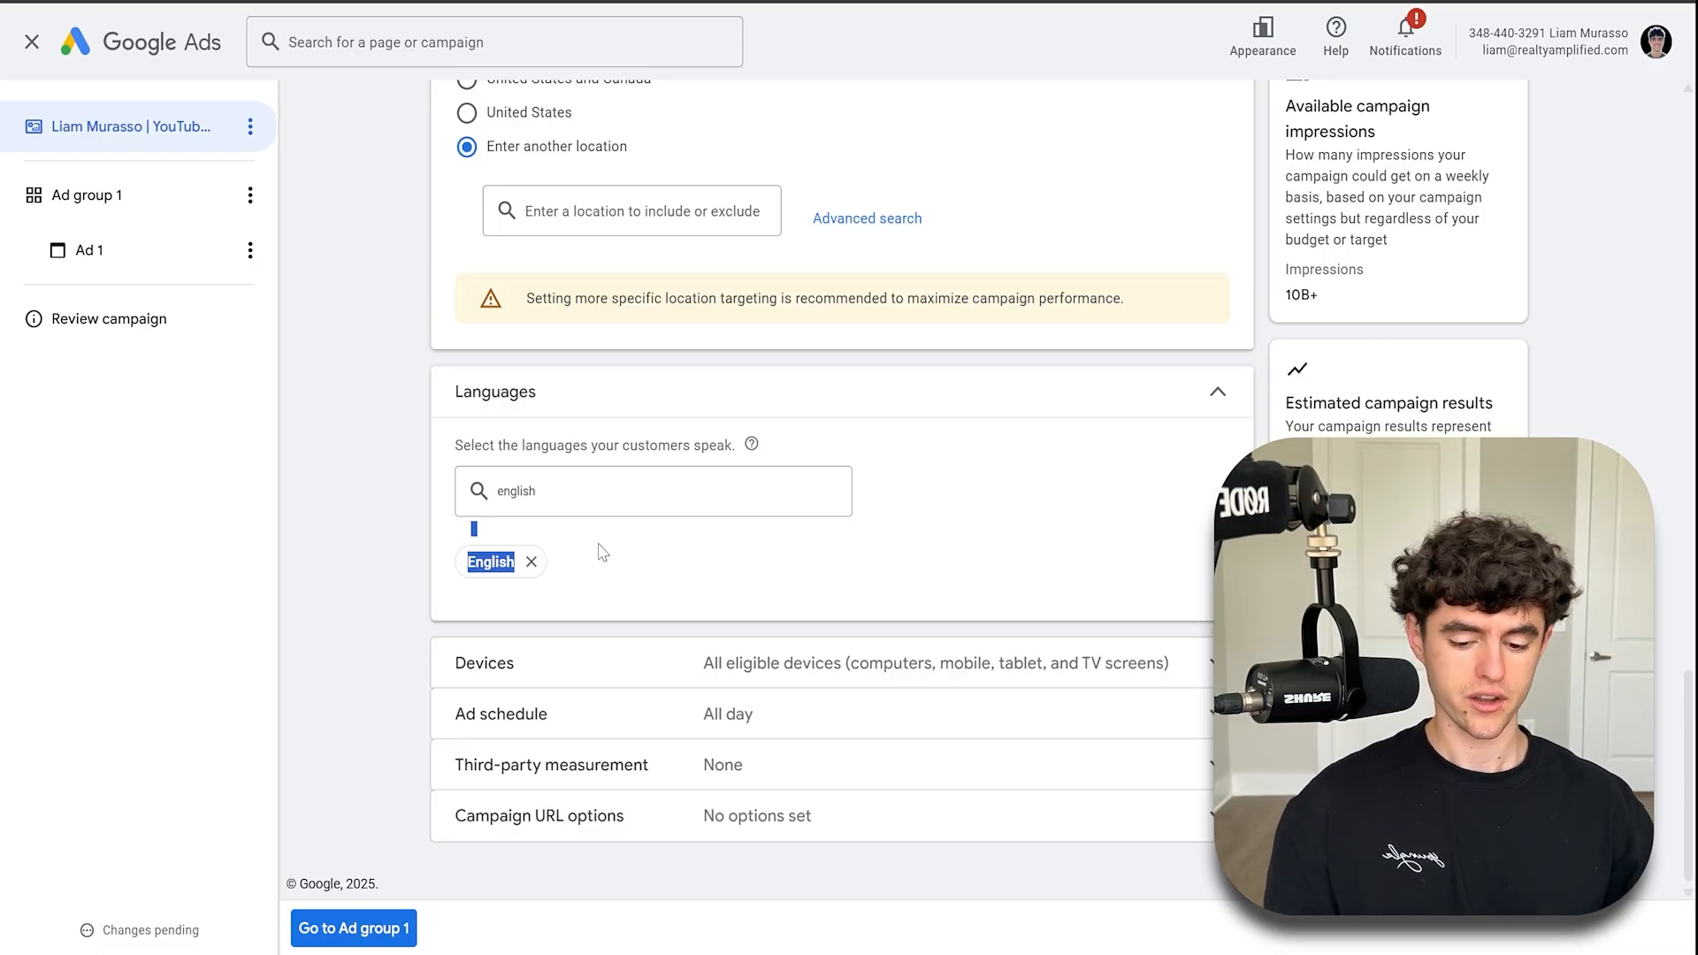
# - Set specific device targeting, leaving out TV screens, and collapse the Devices section
pyautogui.click(705, 661)
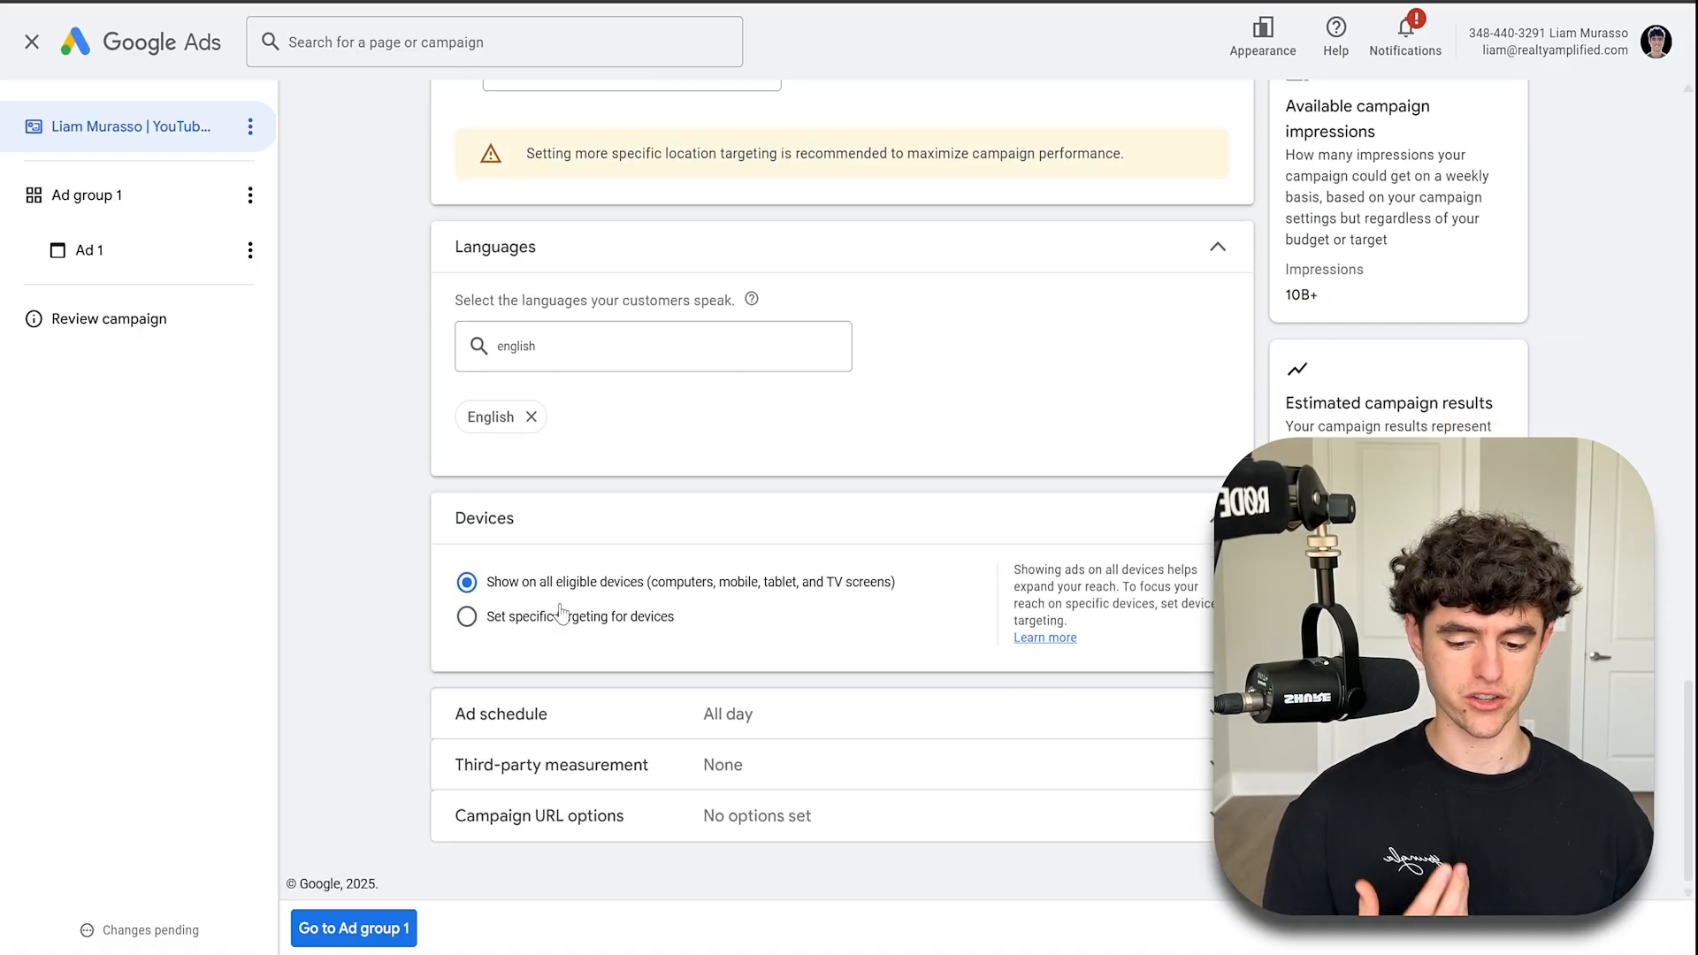
pyautogui.click(559, 612)
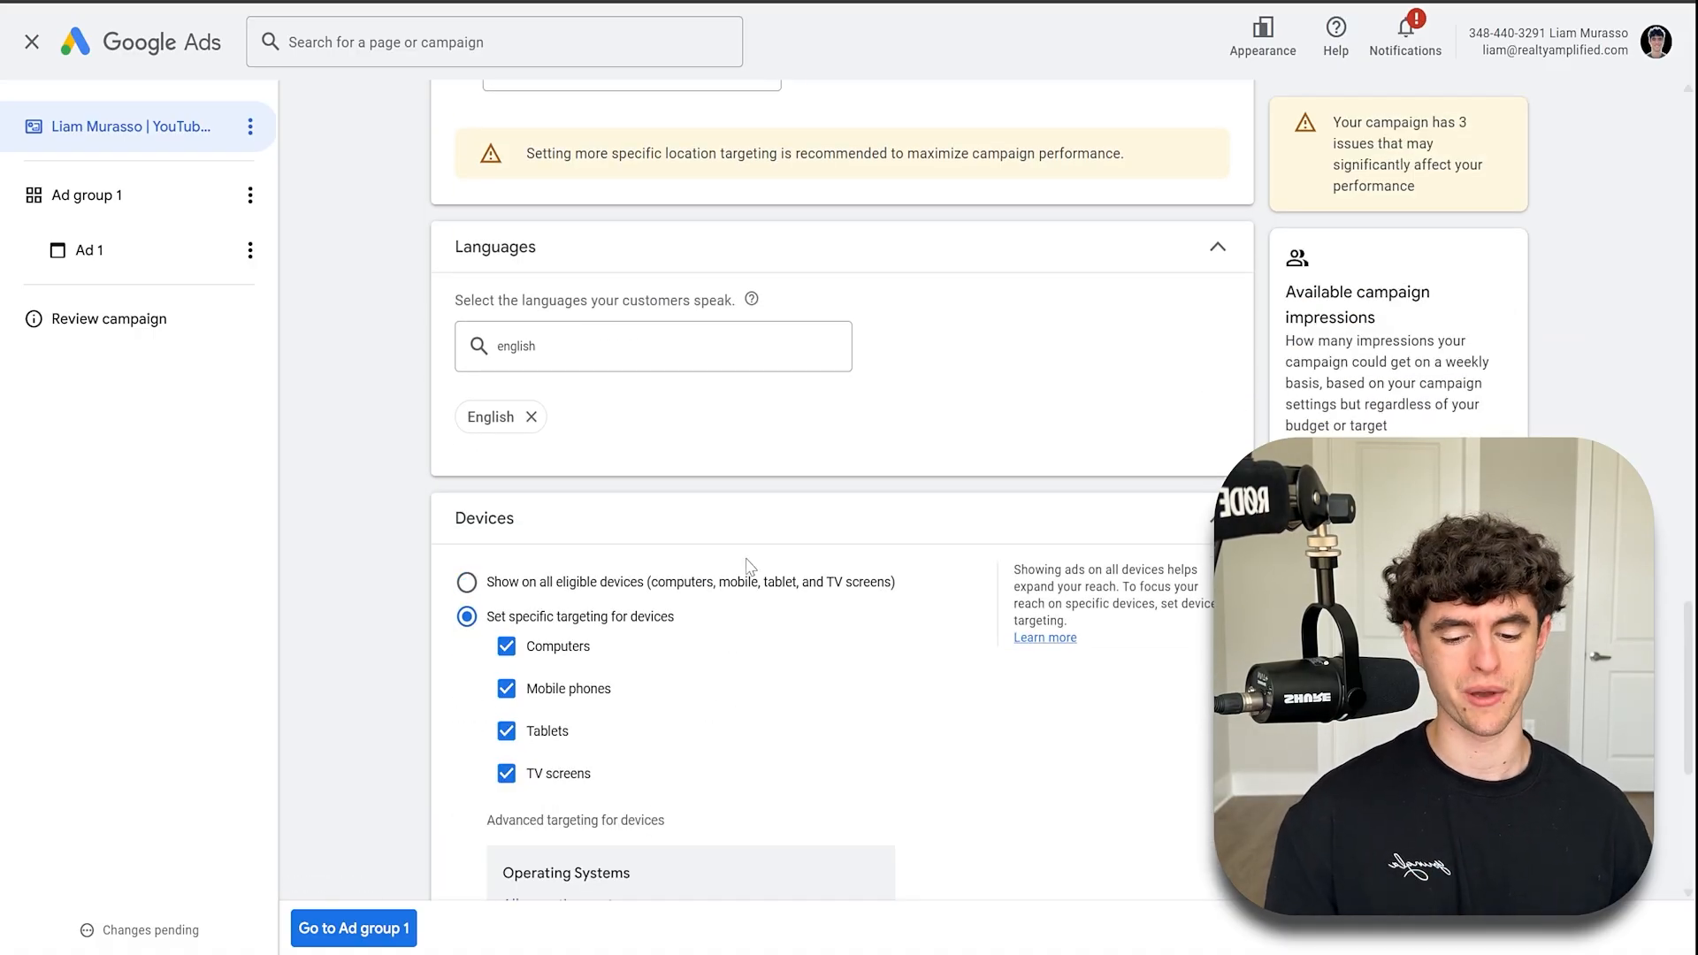
pyautogui.click(506, 774)
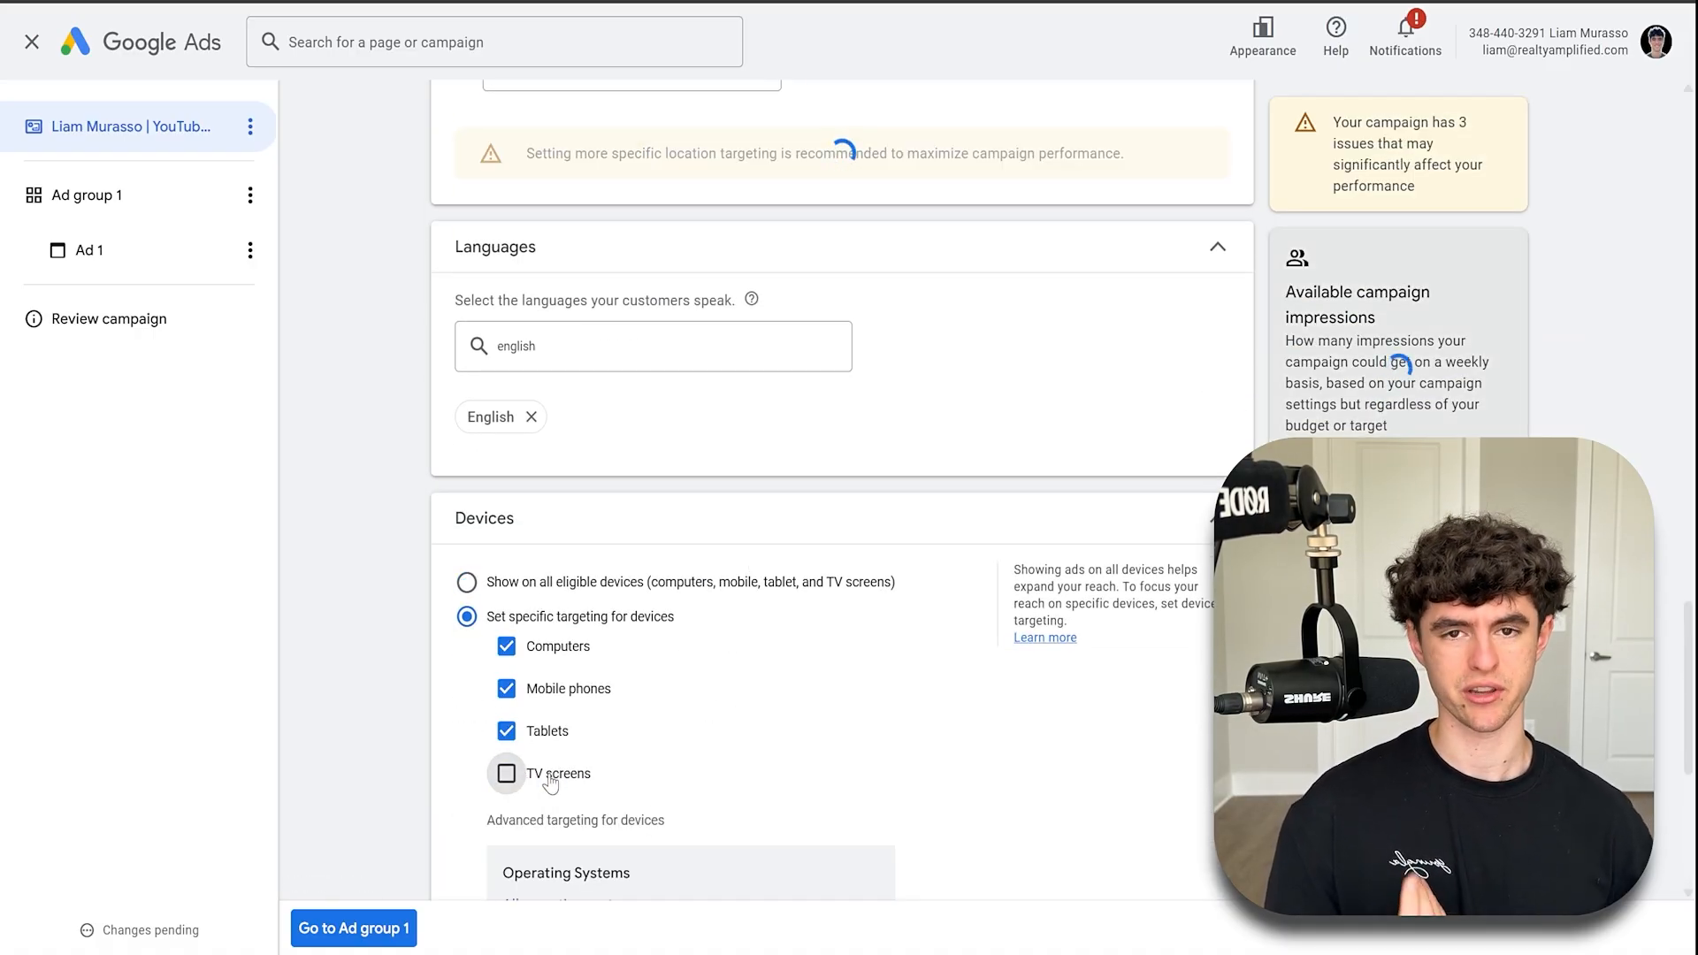
pyautogui.scroll(-2, 550, 783)
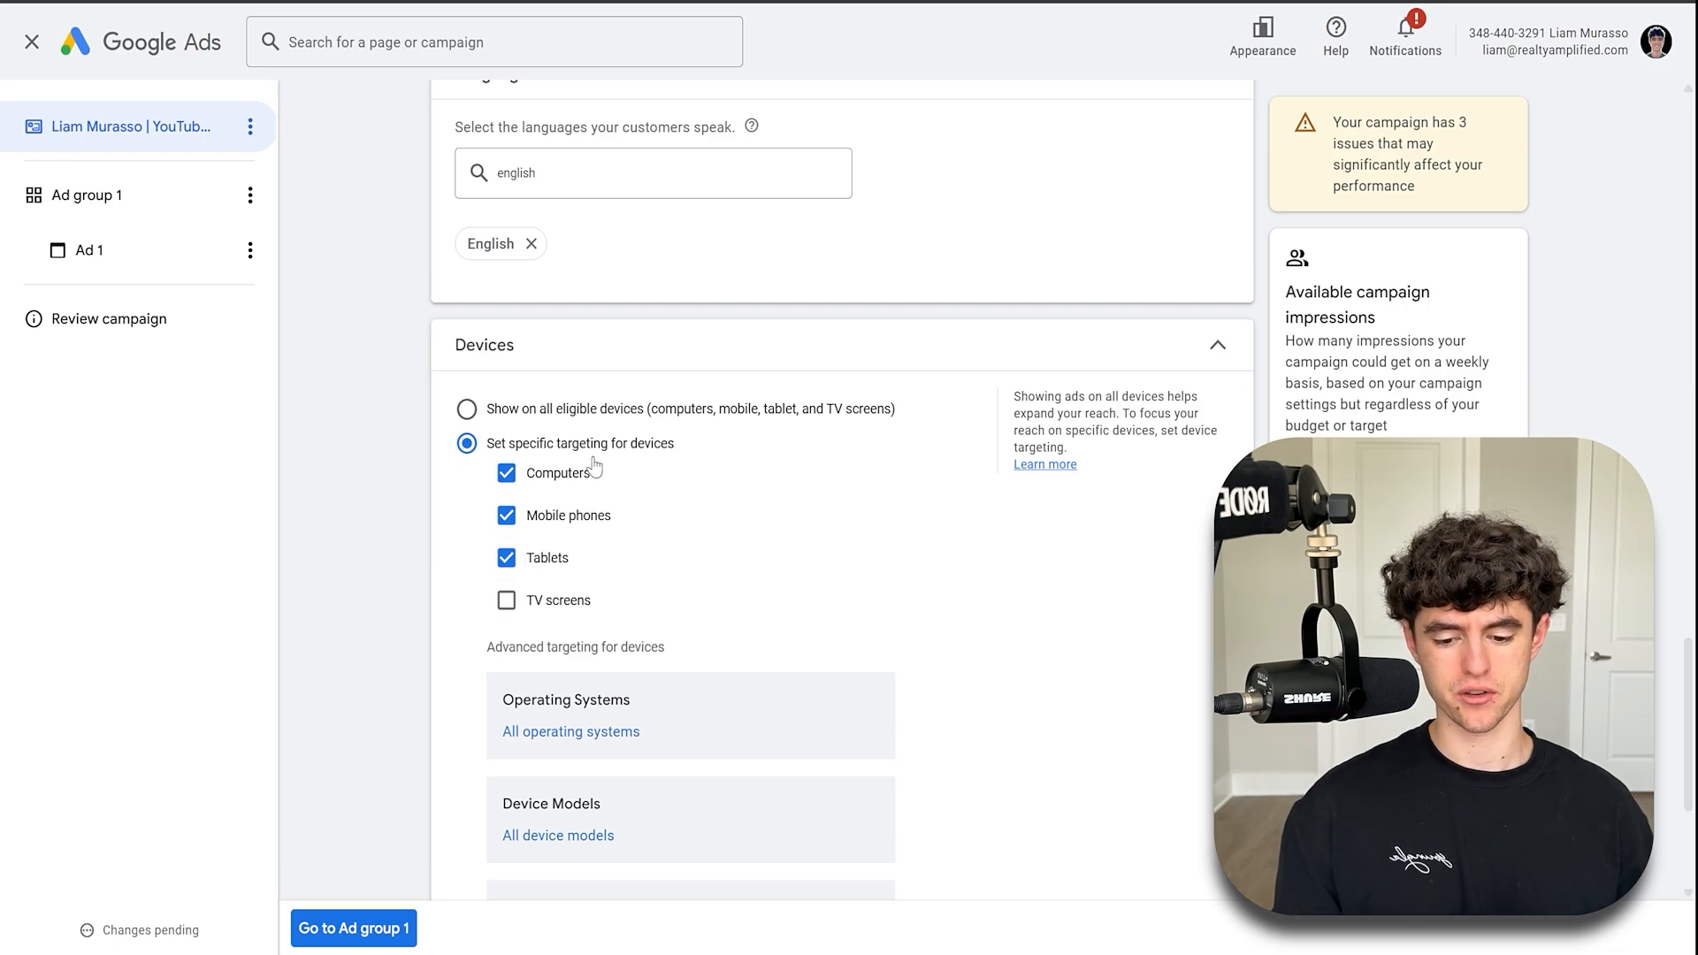
pyautogui.click(624, 373)
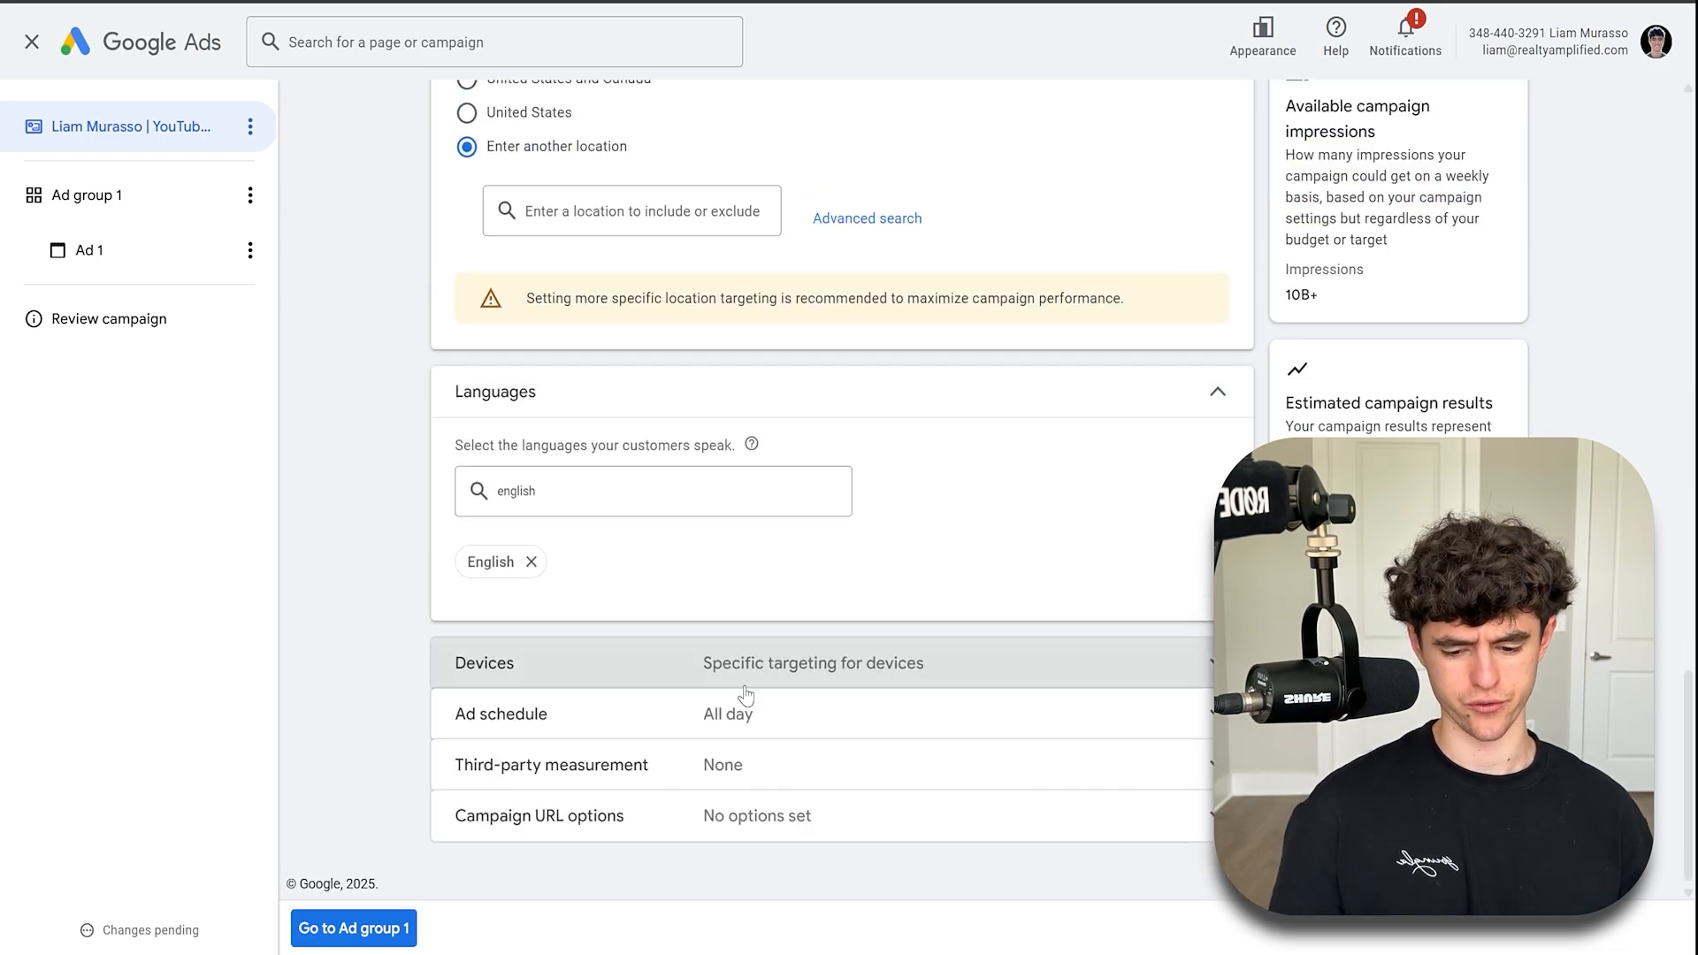
# - Open the ad group and rename it to "In Market | Homeowners + Purchasing a Home Soon"
pyautogui.scroll(20, 746, 748)
pyautogui.scroll(2, 745, 741)
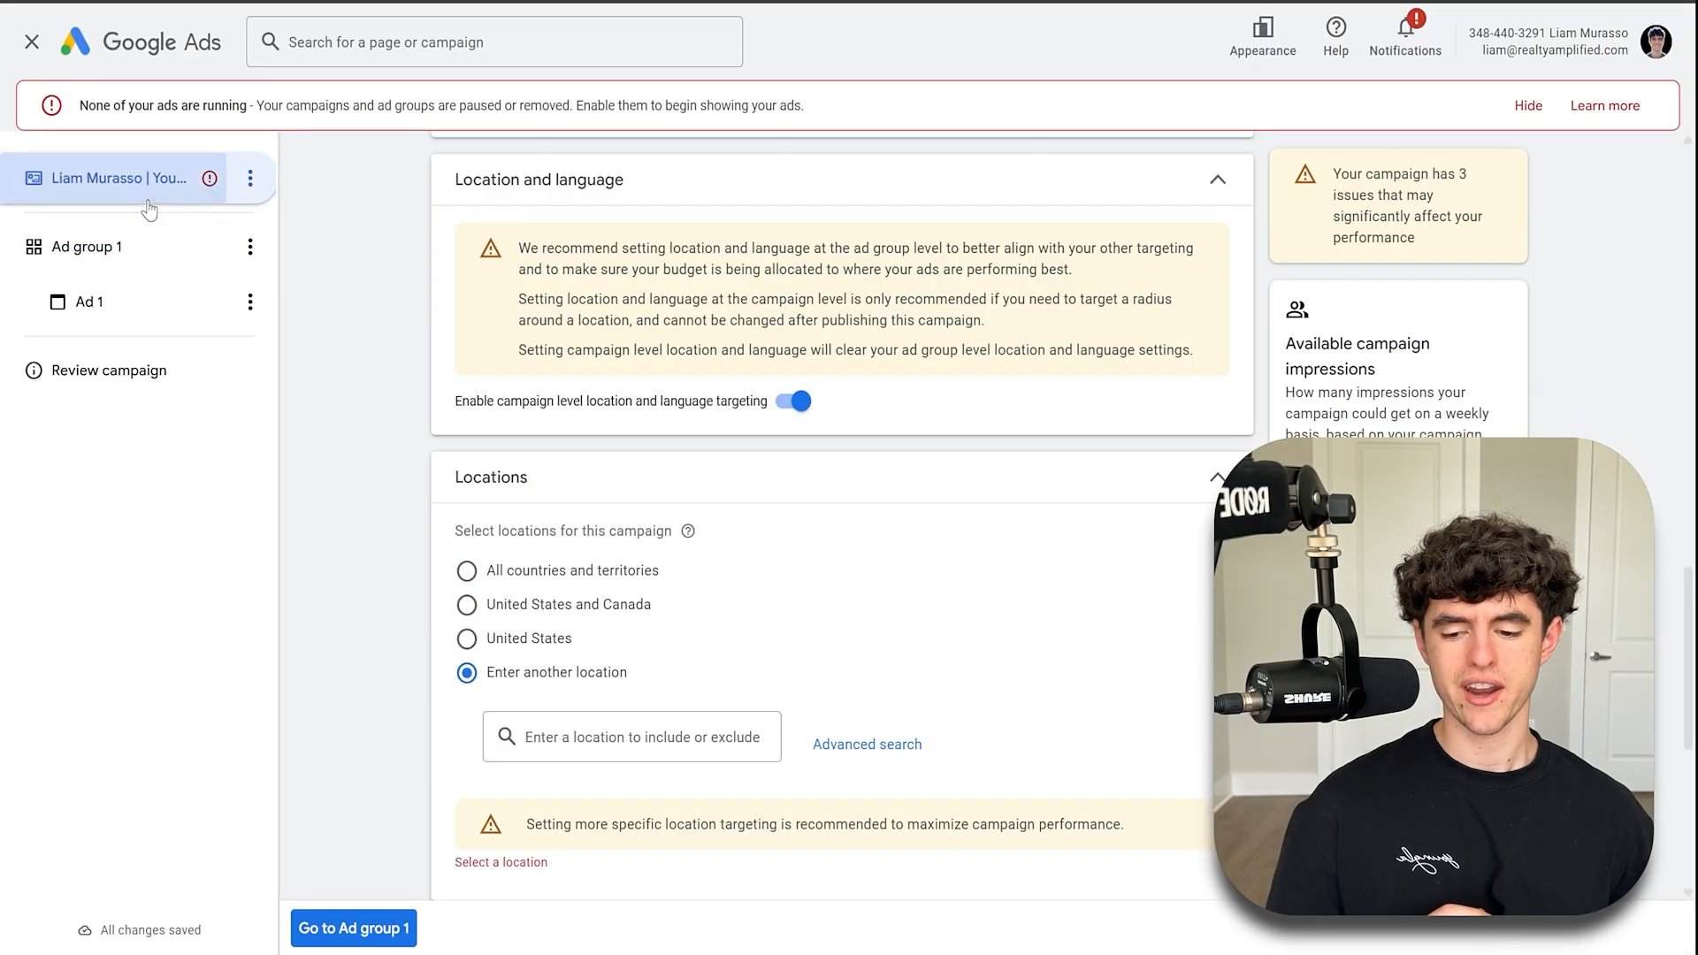
pyautogui.click(79, 266)
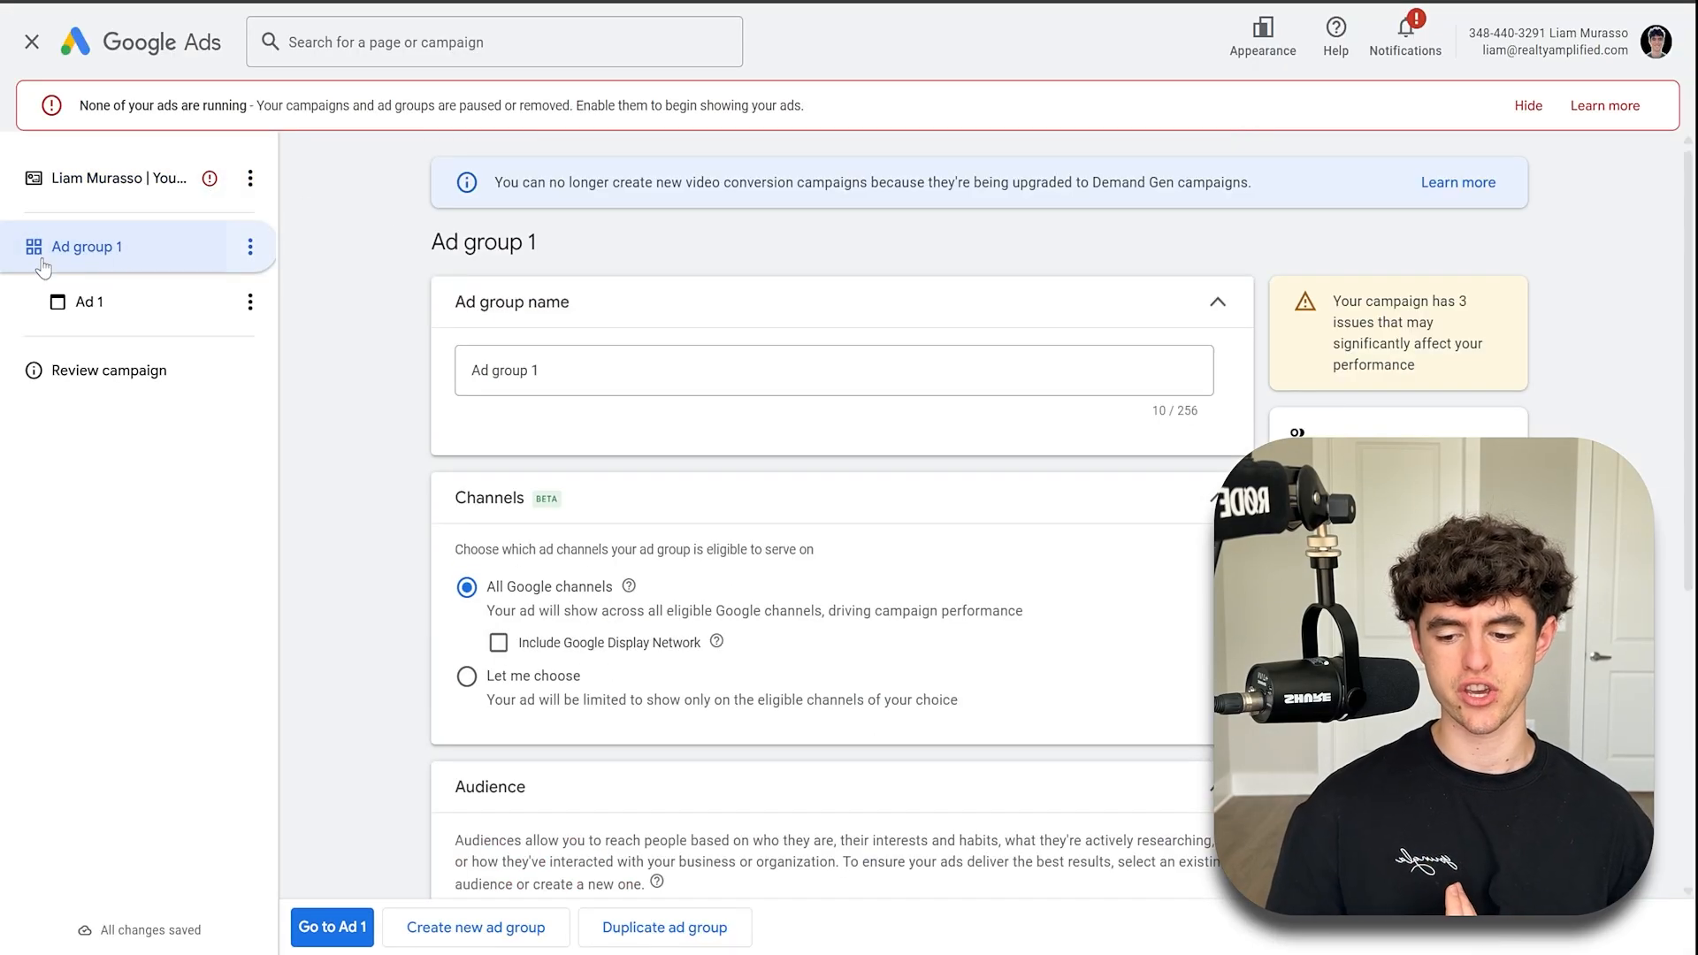
pyautogui.tripleClick(549, 369)
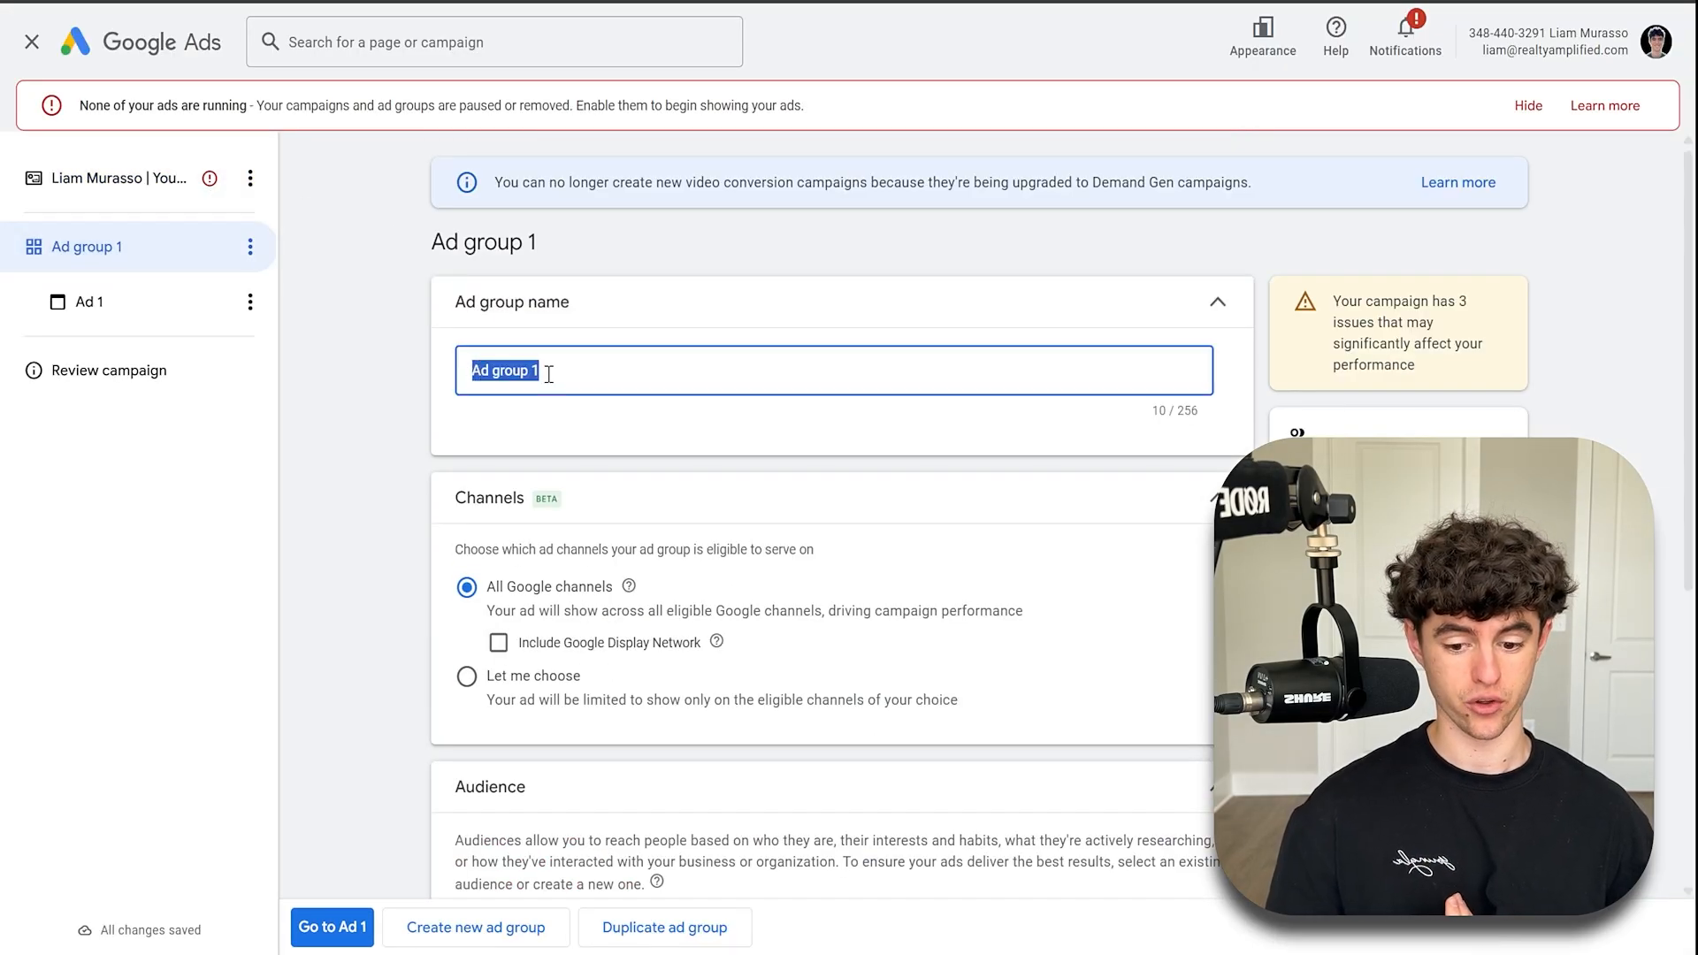
pyautogui.write('In')
pyautogui.press('BackSpace')
pyautogui.press('BackSpace')
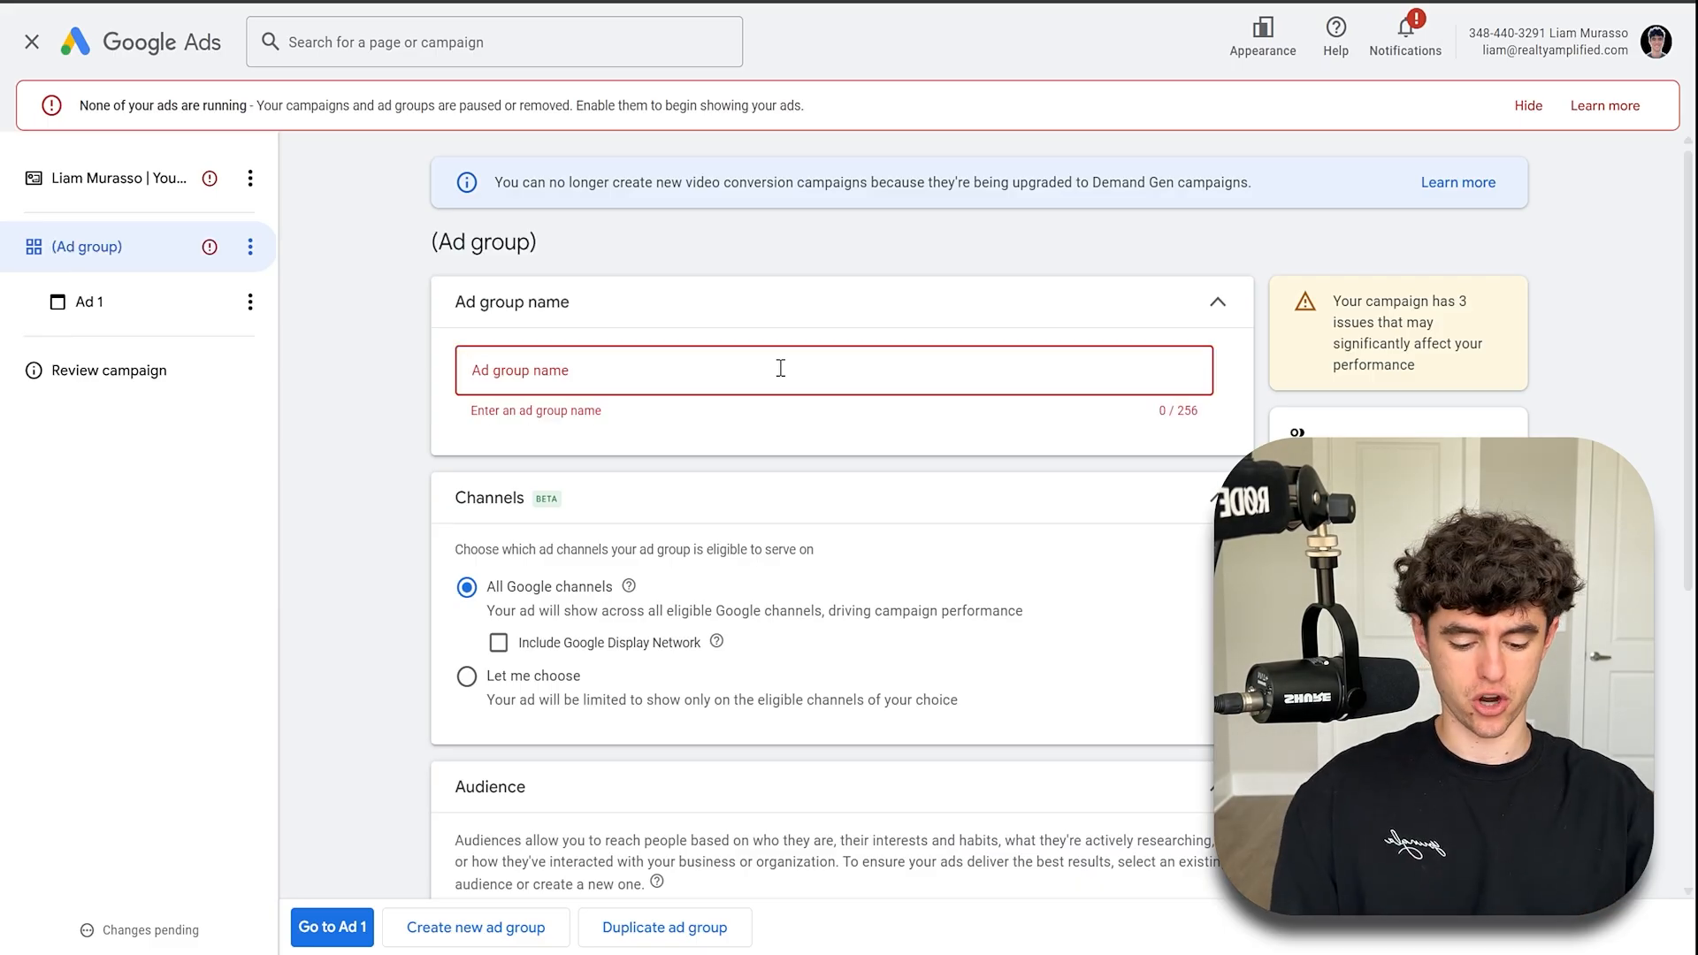
pyautogui.write('In Market | ')
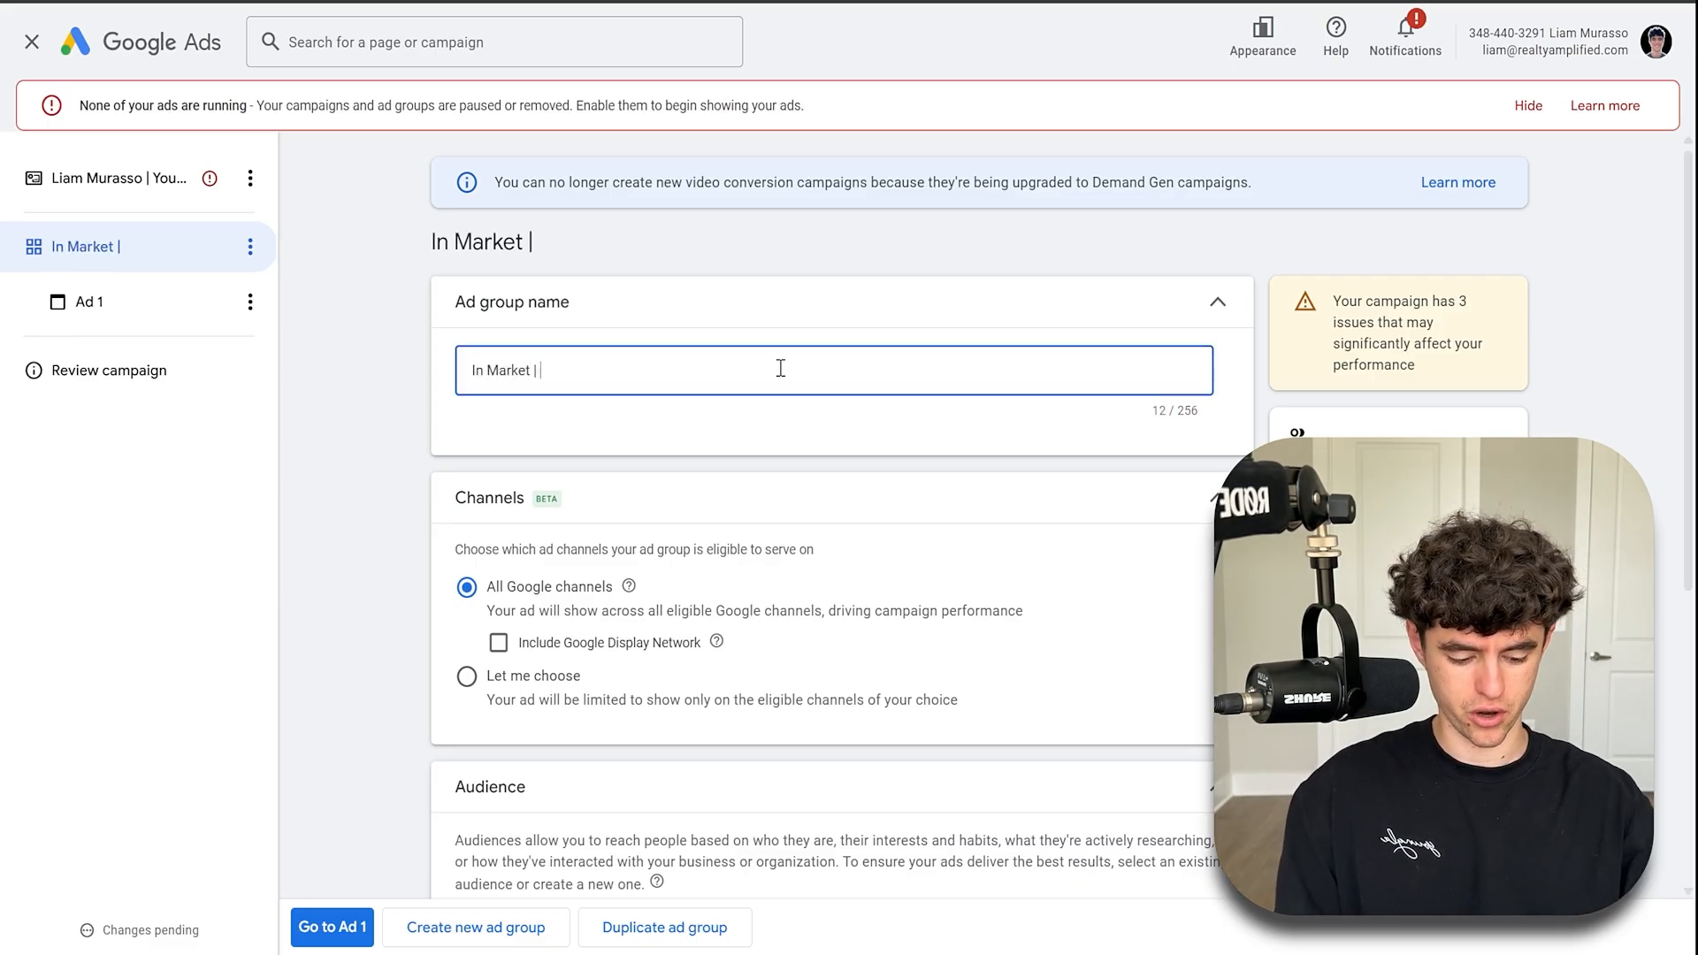
pyautogui.write('Homein')
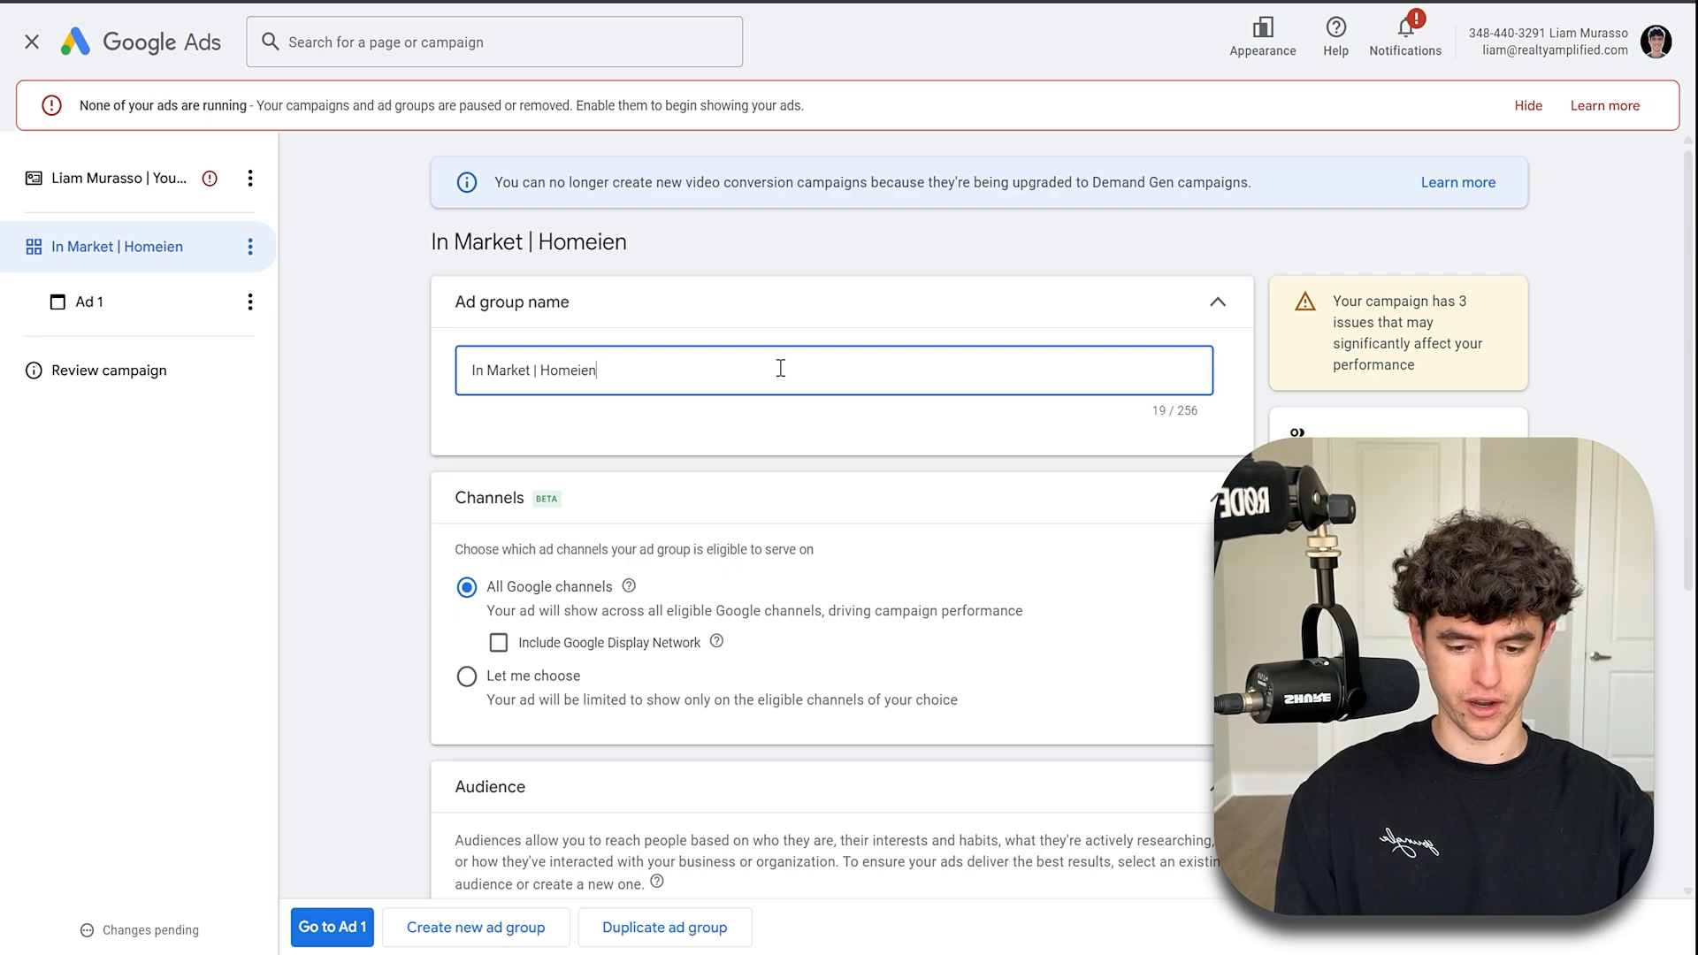
pyautogui.press('BackSpace')
pyautogui.press('BackSpace')
pyautogui.write('ioowner')
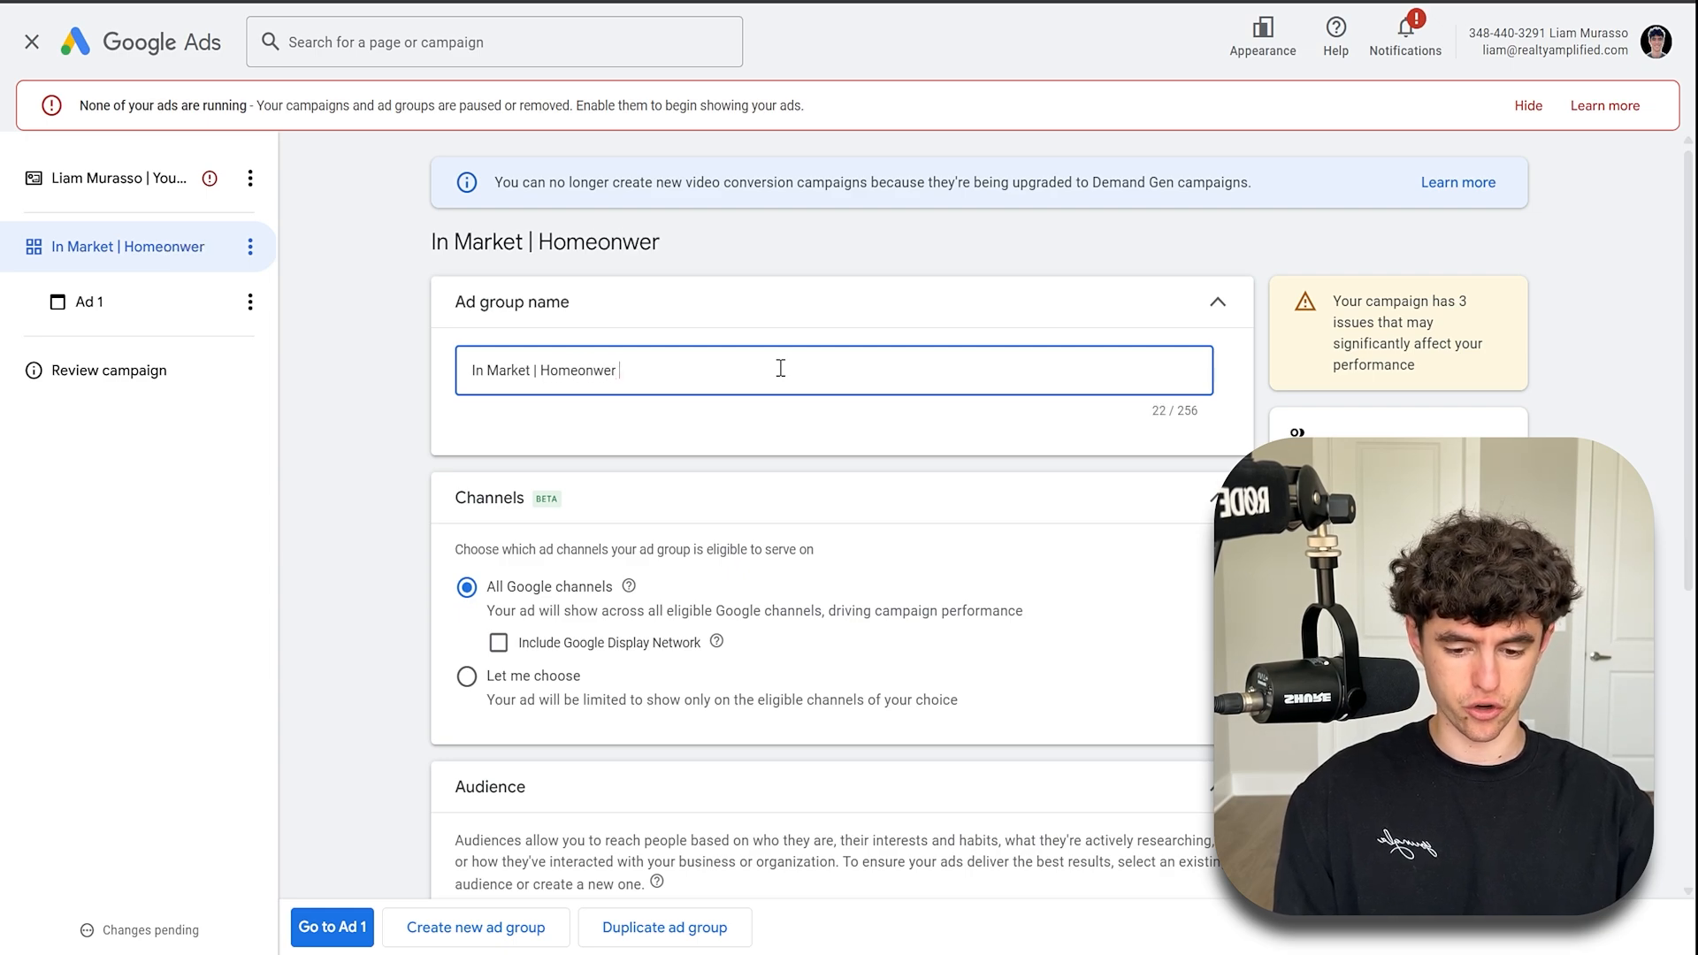
pyautogui.press('BackSpace')
pyautogui.press('BackSpace')
pyautogui.press('BackSpace')
pyautogui.press('BackSpace')
pyautogui.write('n')
pyautogui.press('BackSpace')
pyautogui.write('we')
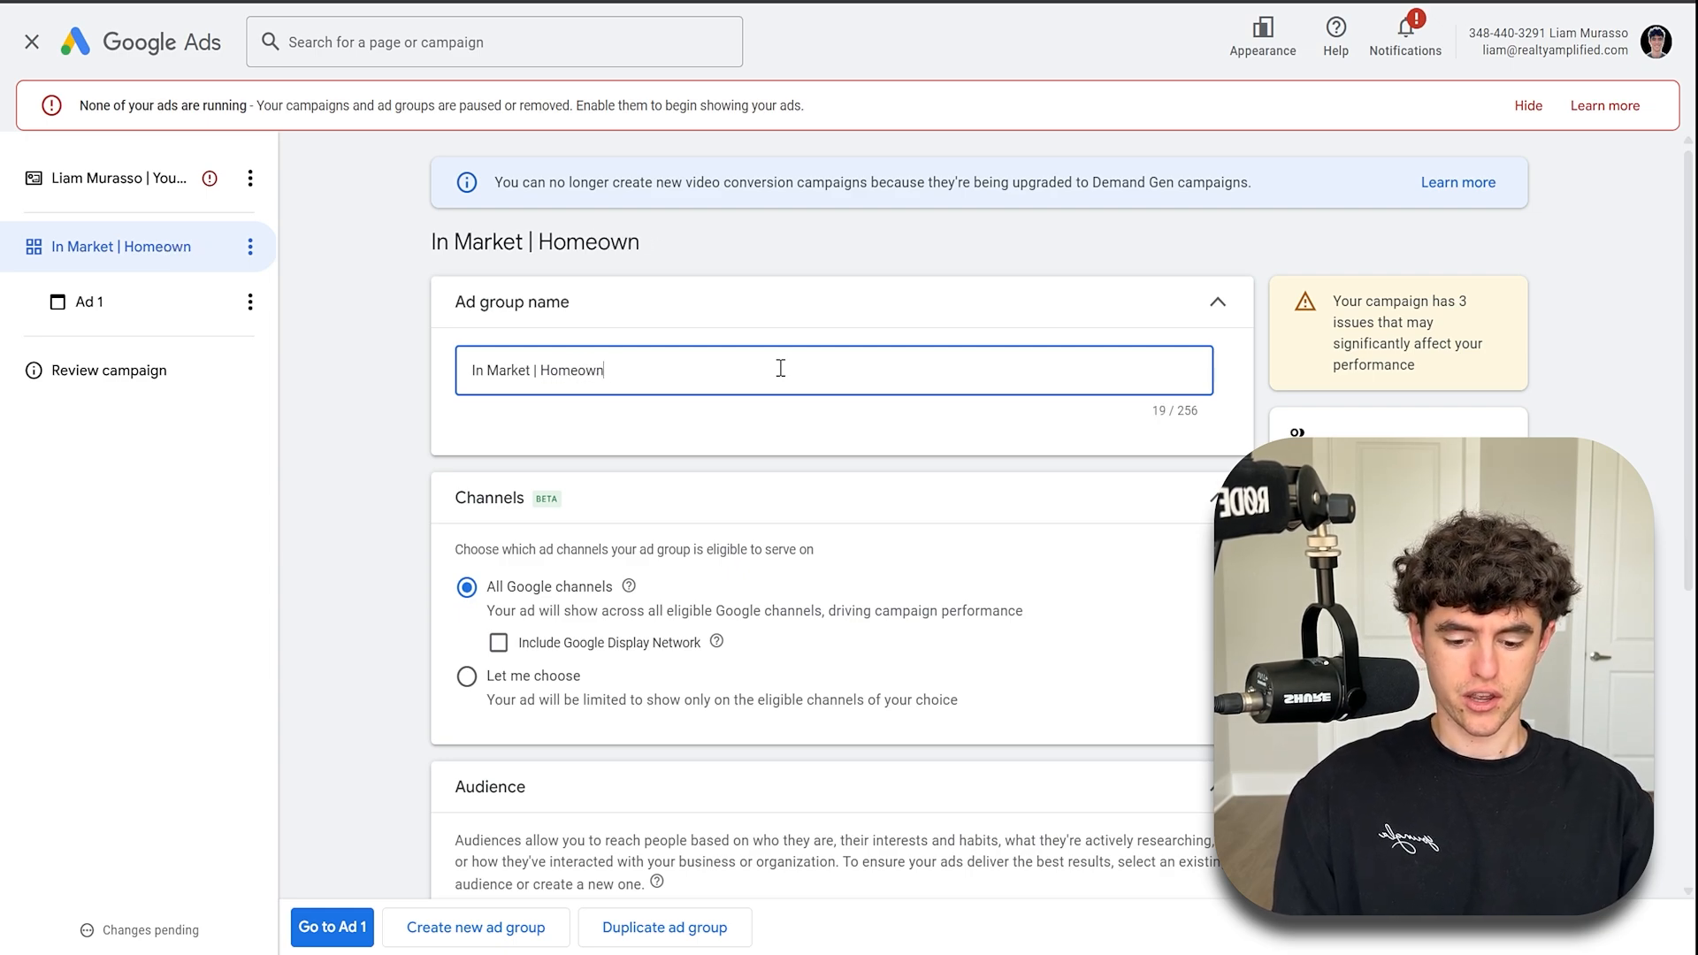
pyautogui.write('ers + Puc')
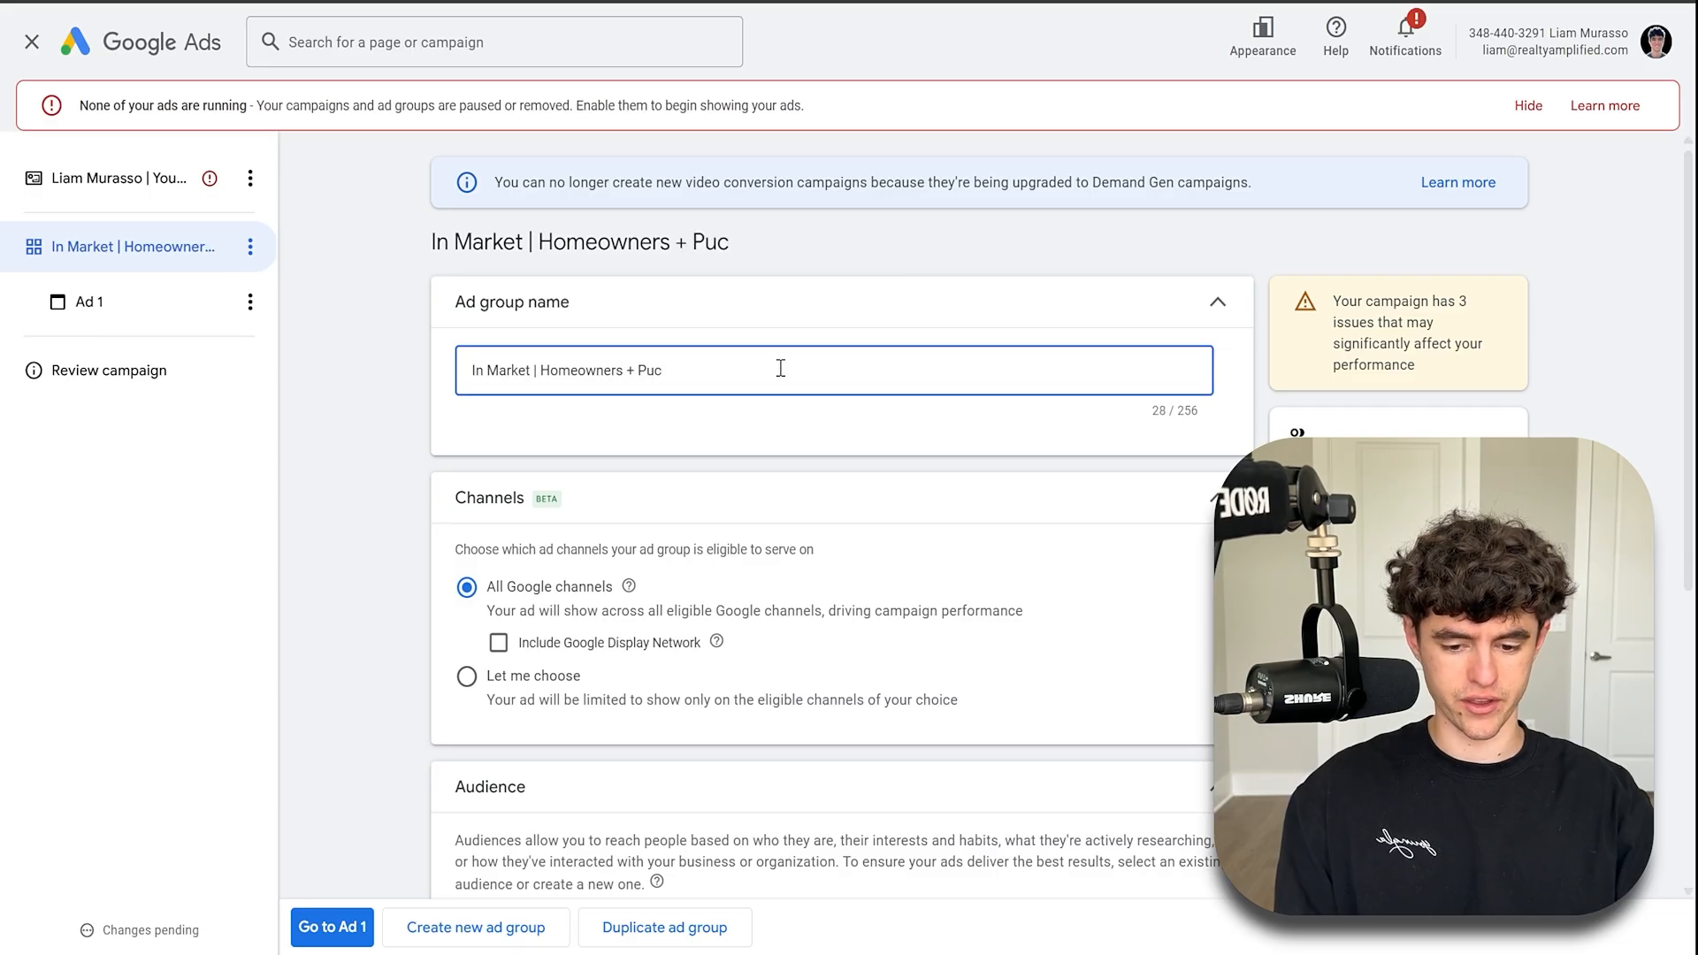
pyautogui.write('hasing a Home SOon')
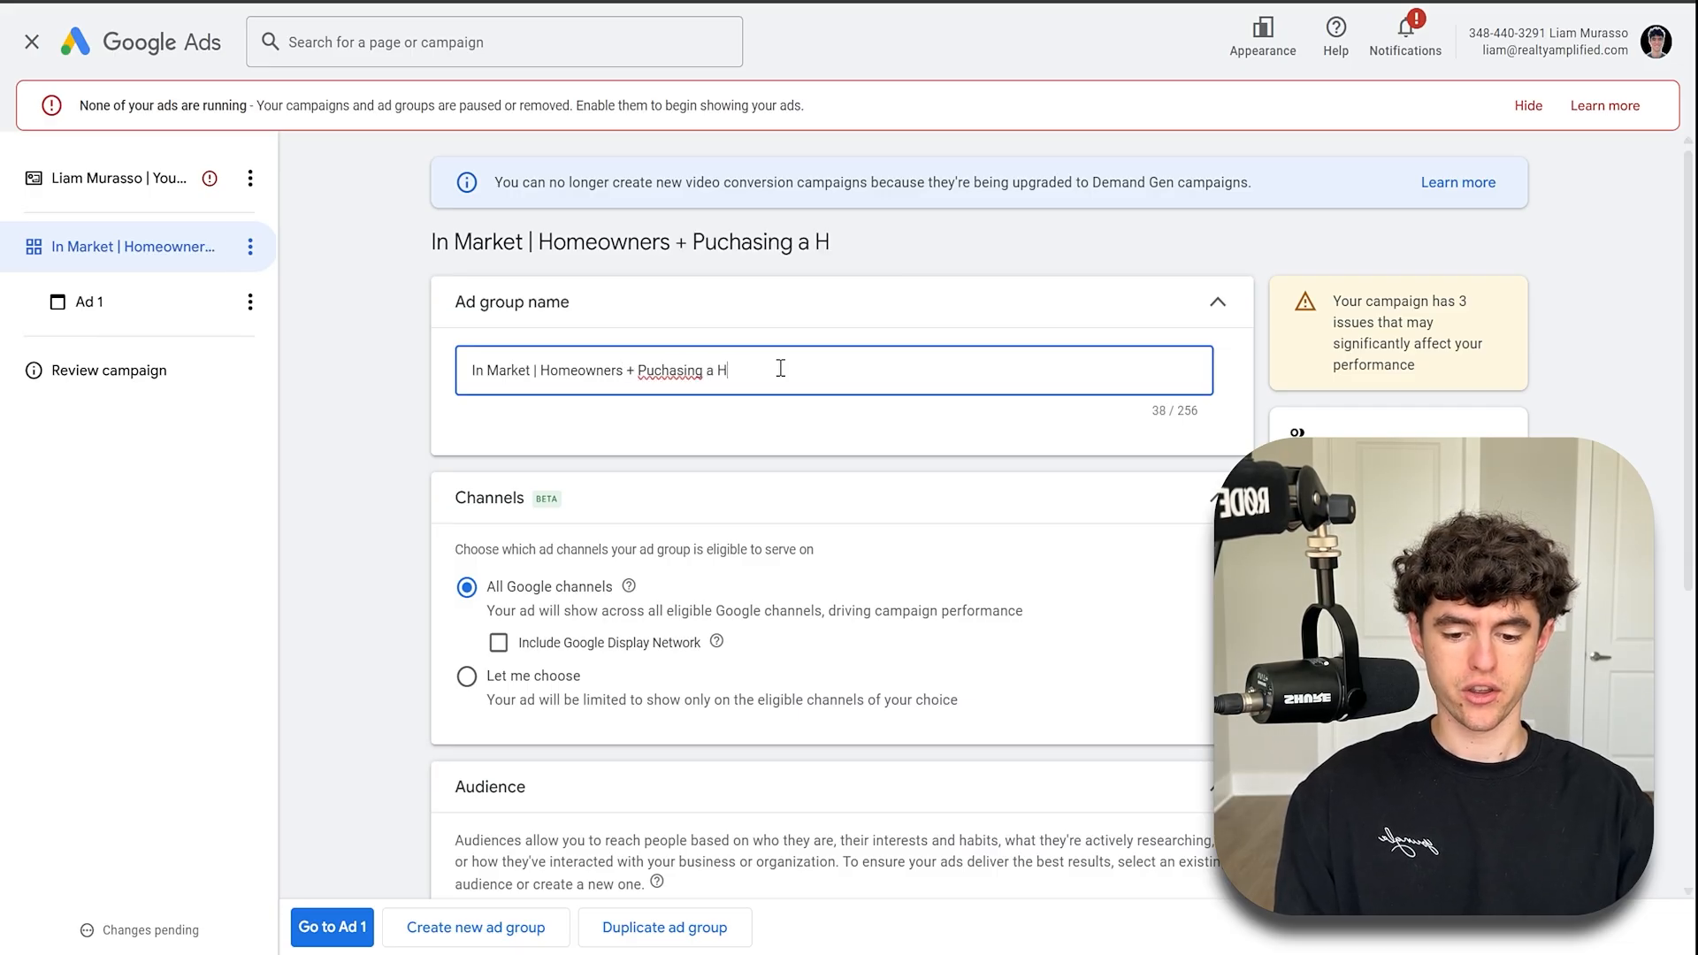
pyautogui.press('BackSpace')
pyautogui.press('BackSpace')
pyautogui.press('BackSpace')
pyautogui.press('BackSpace')
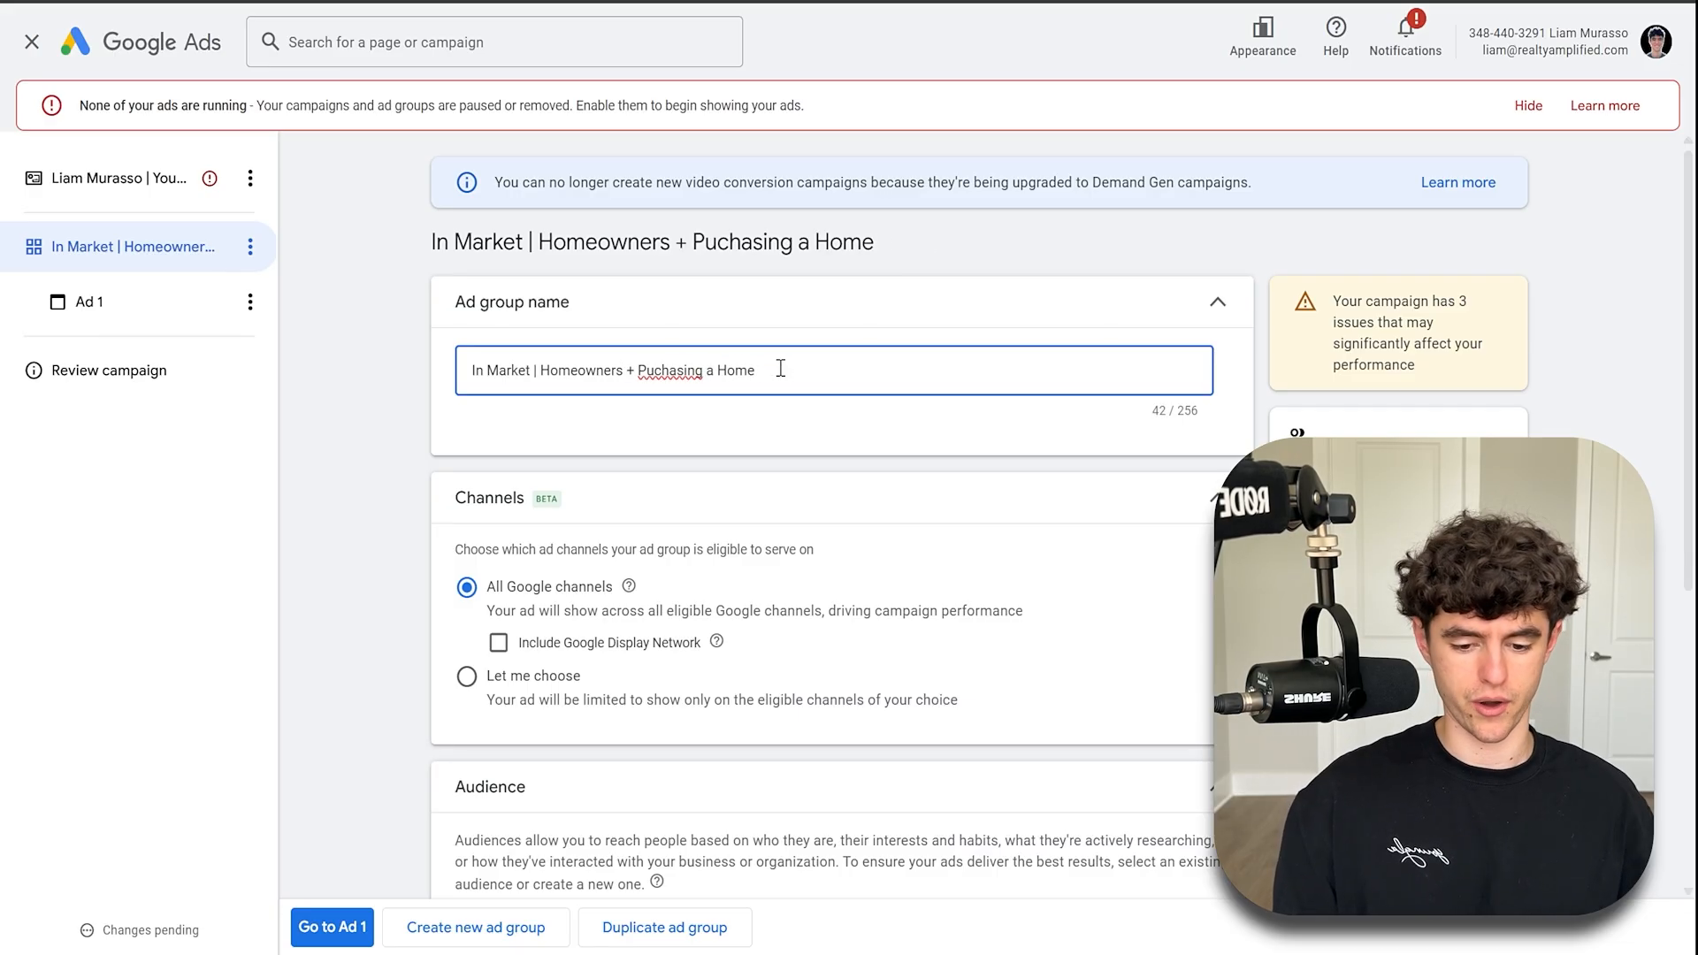
pyautogui.write('Soon')
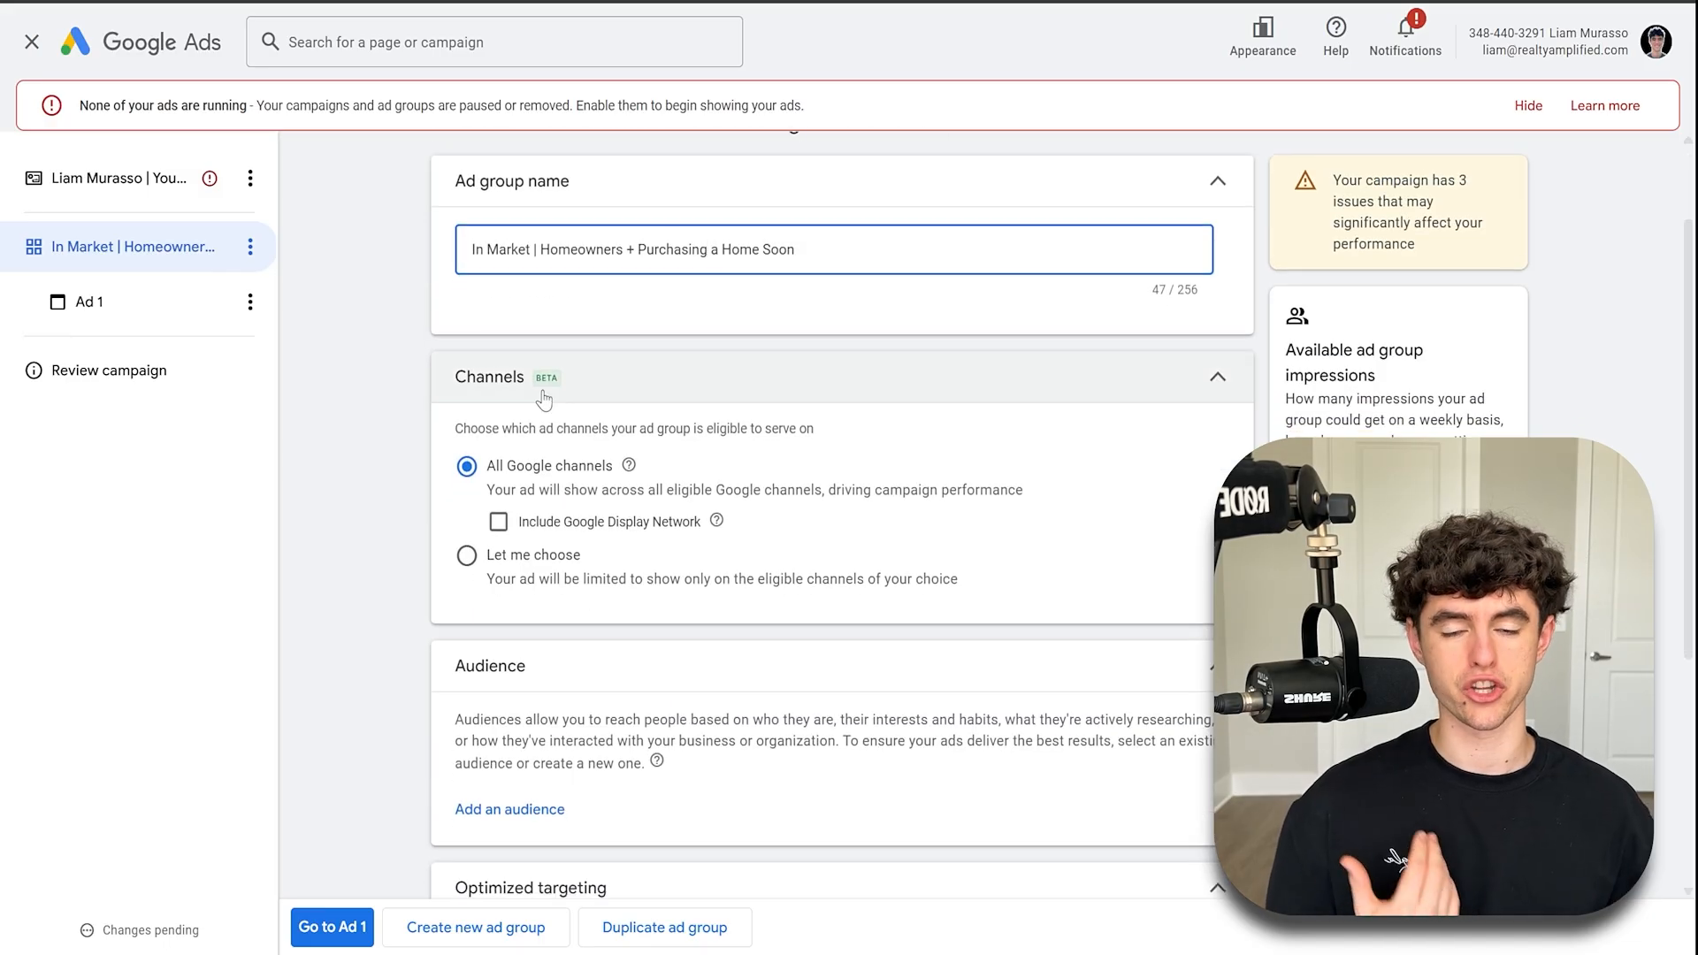
# - Choose the ad group's channels manually, excluding Discover, Gmail and the Google Display Network
pyautogui.click(509, 556)
pyautogui.scroll(-1, 511, 565)
pyautogui.scroll(-2, 511, 565)
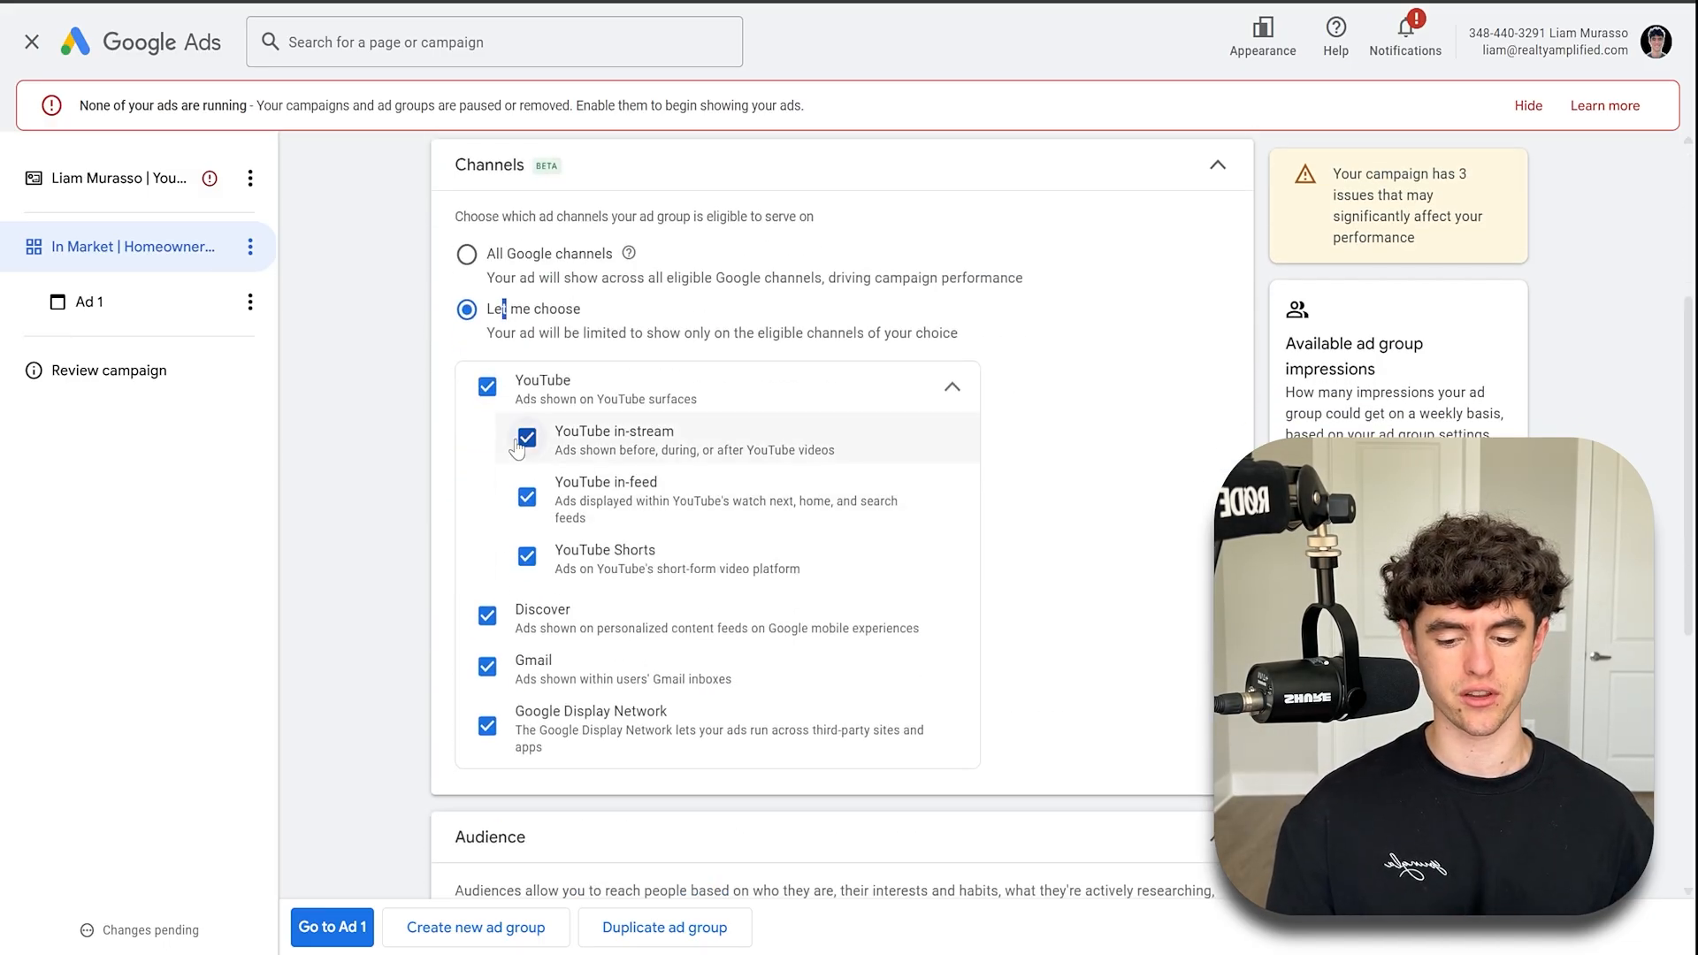
pyautogui.click(487, 615)
pyautogui.click(487, 666)
pyautogui.click(487, 726)
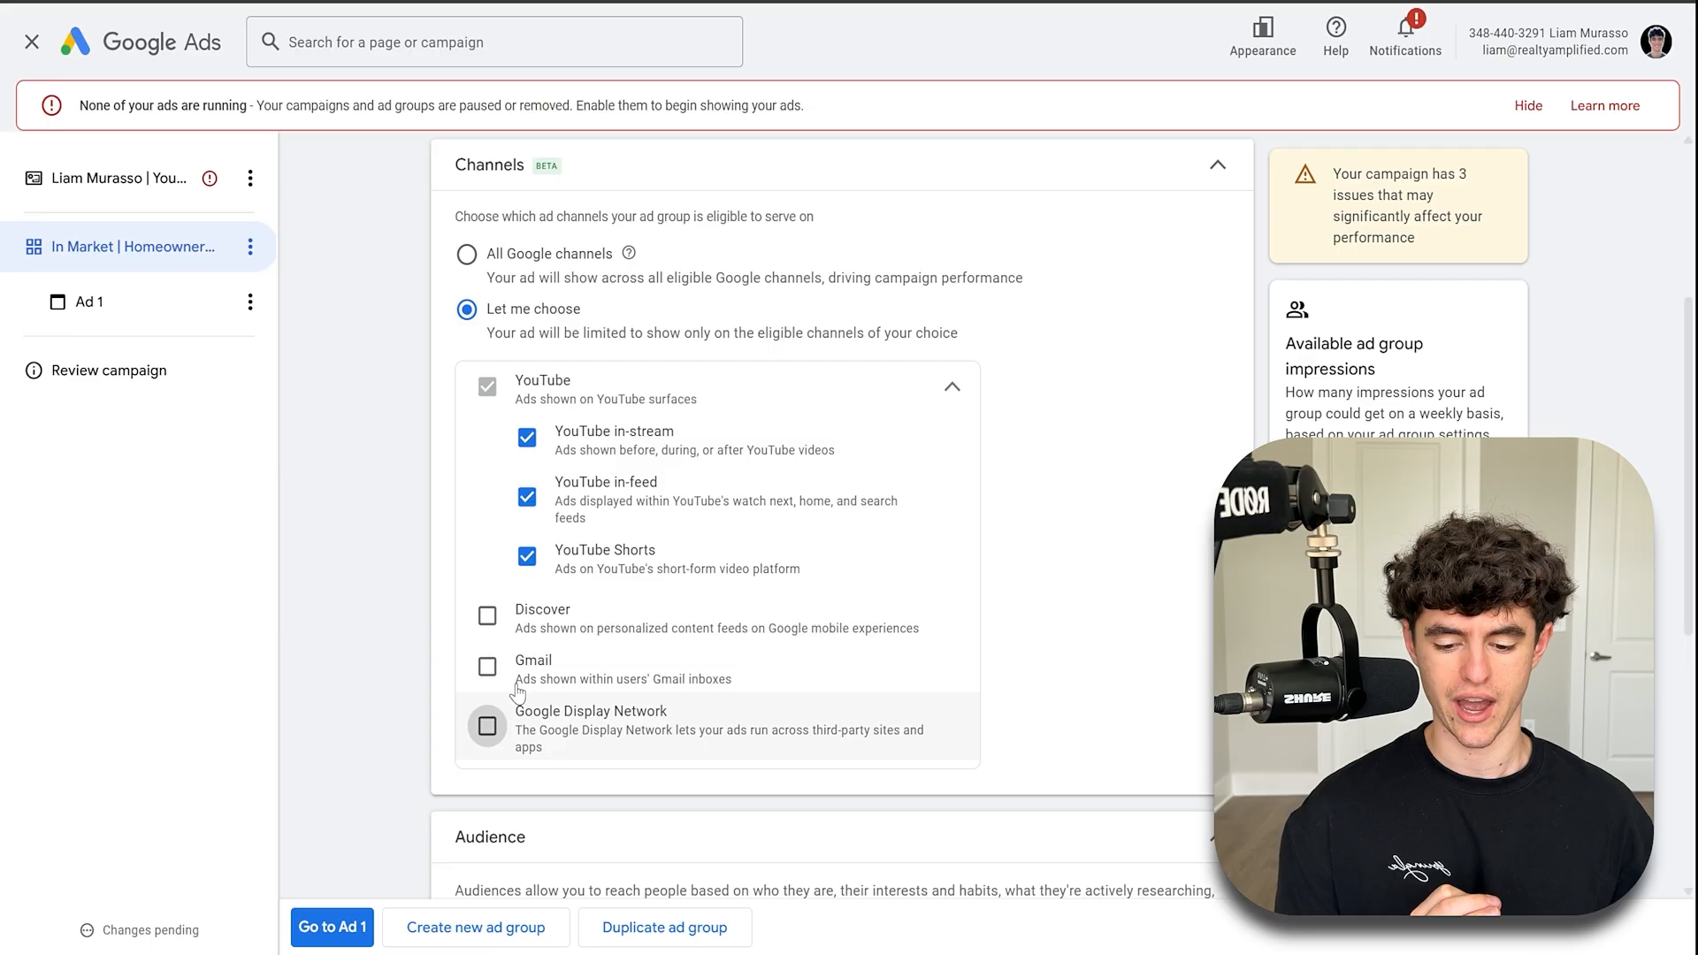
# - Limit the YouTube channel to in-stream ads only, leaving out in-feed and Shorts, and collapse its options
pyautogui.click(682, 556)
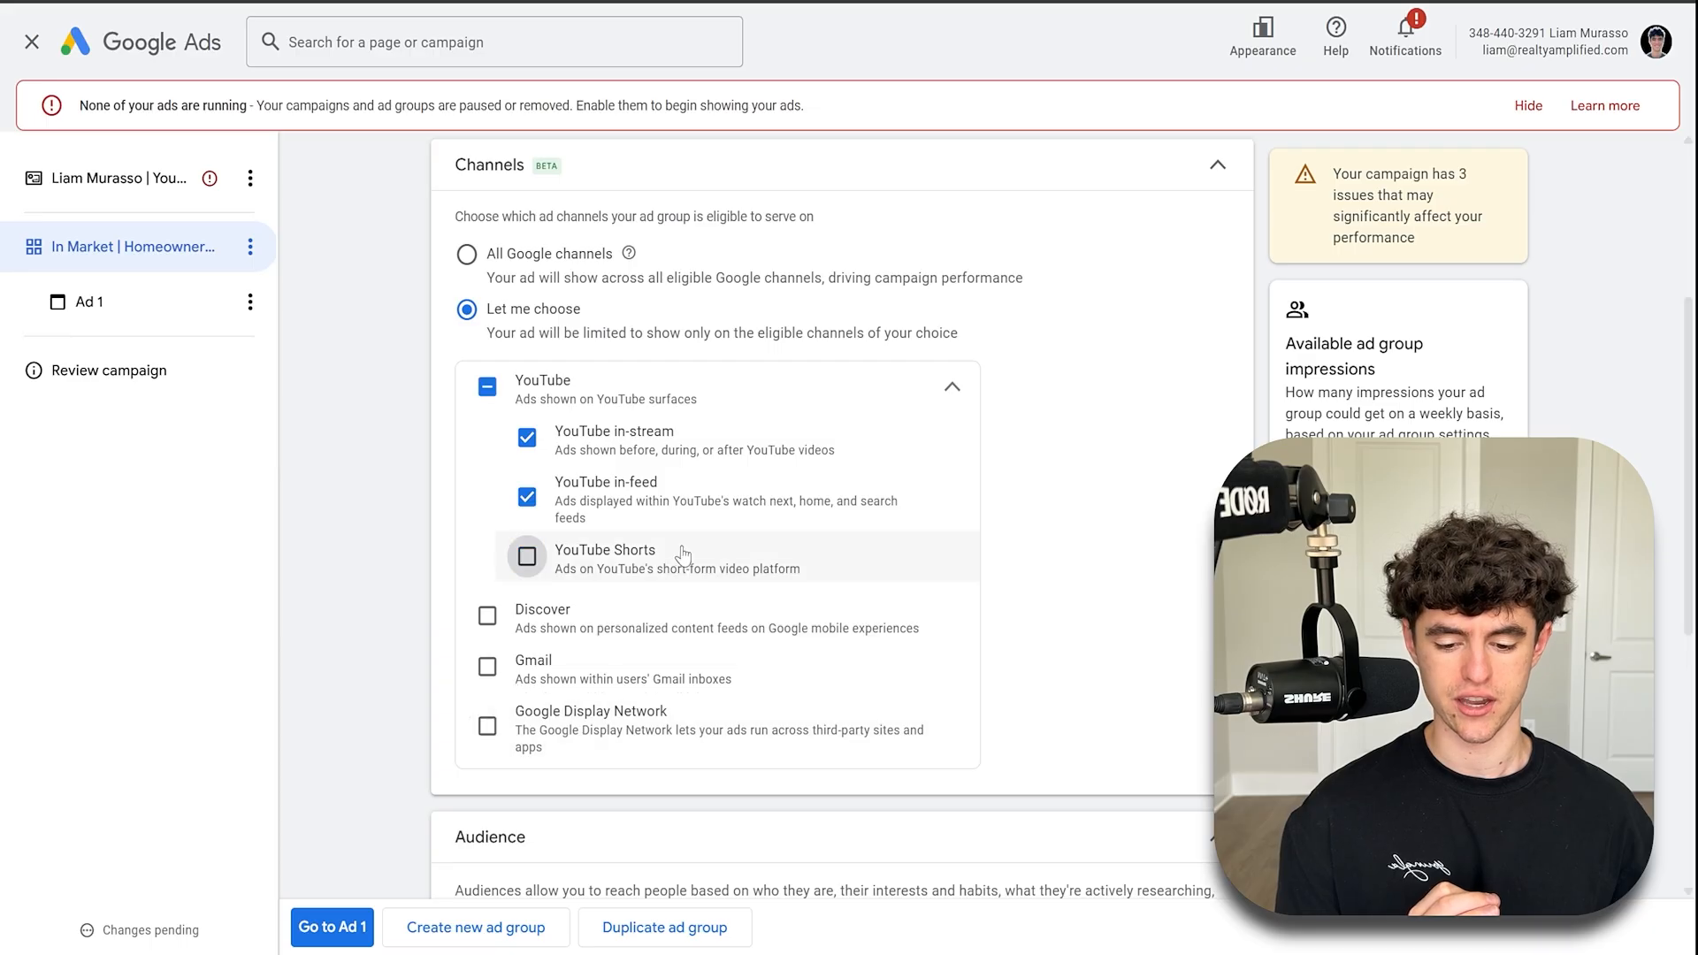
pyautogui.click(565, 491)
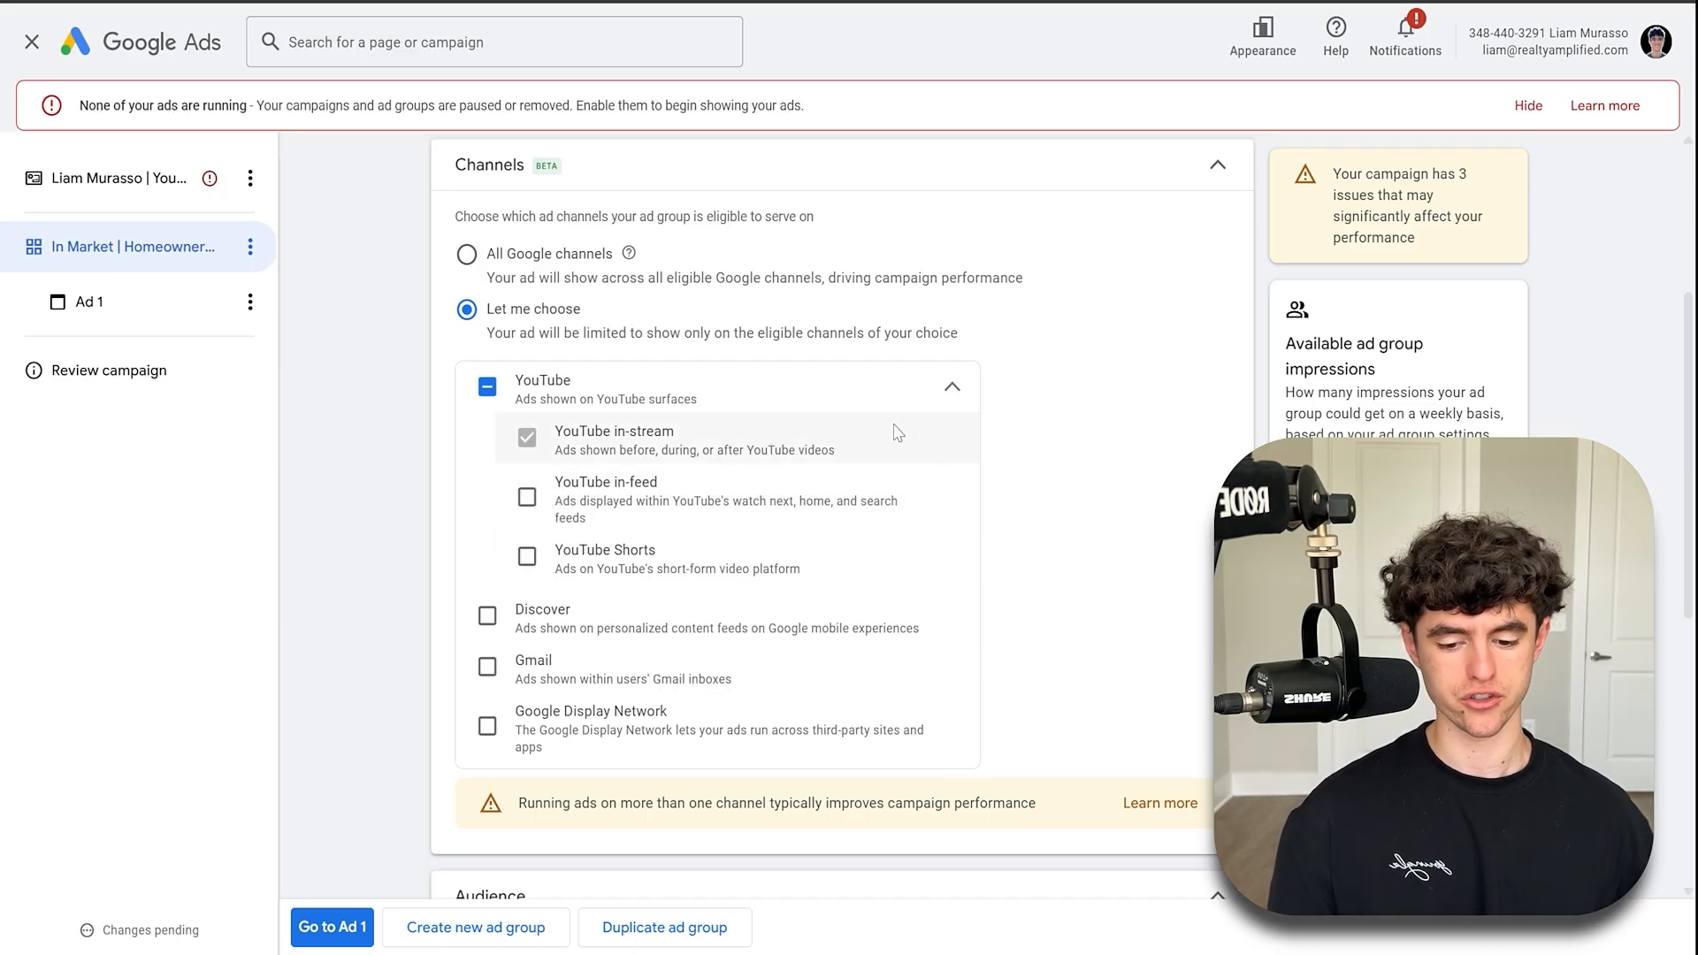
pyautogui.click(901, 392)
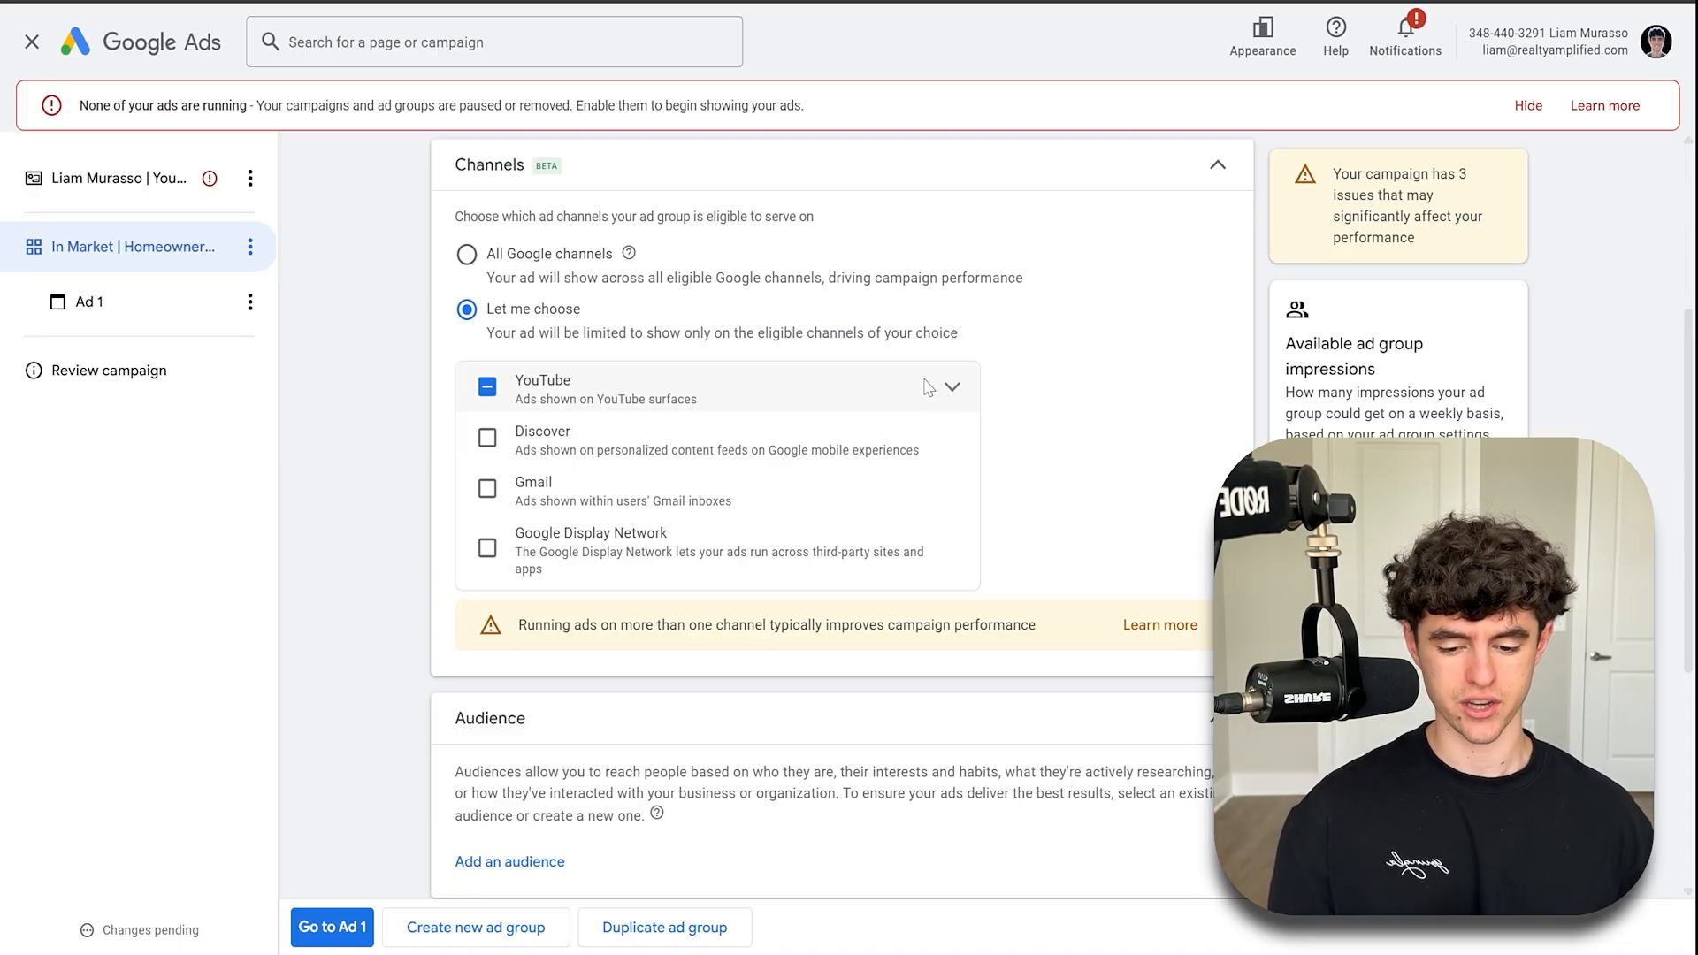
pyautogui.click(950, 388)
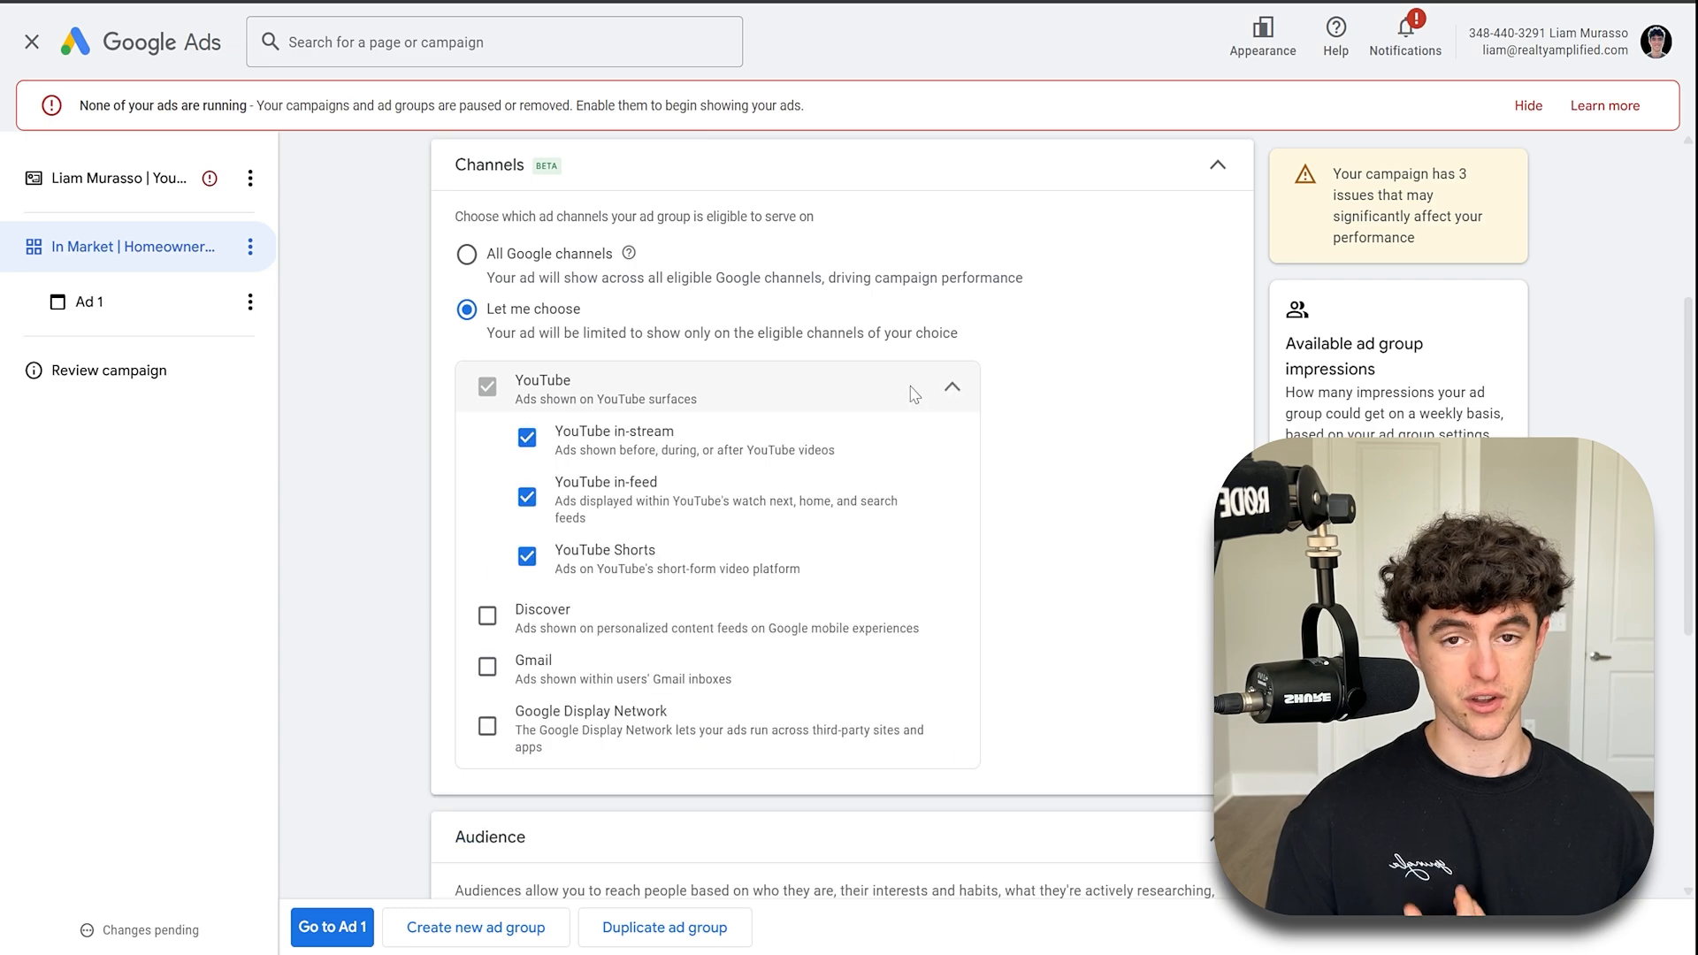
pyautogui.click(527, 497)
pyautogui.click(527, 556)
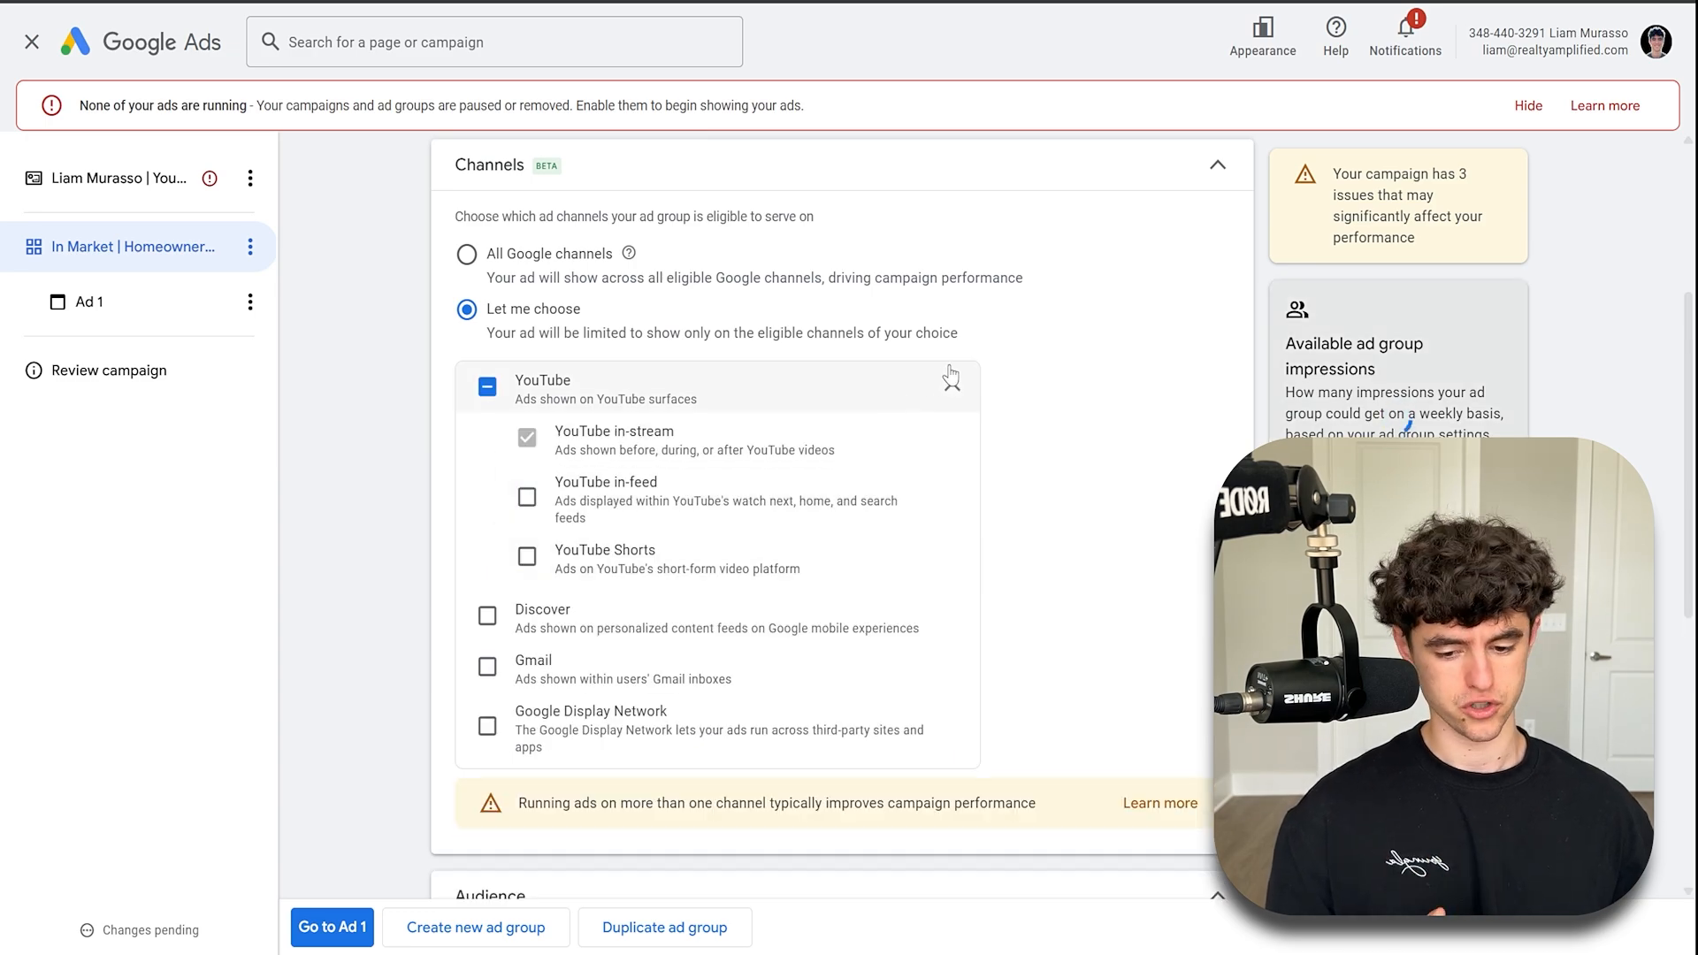
pyautogui.click(950, 381)
# - Turn off optimized targeting for the ad group
pyautogui.scroll(-5, 946, 245)
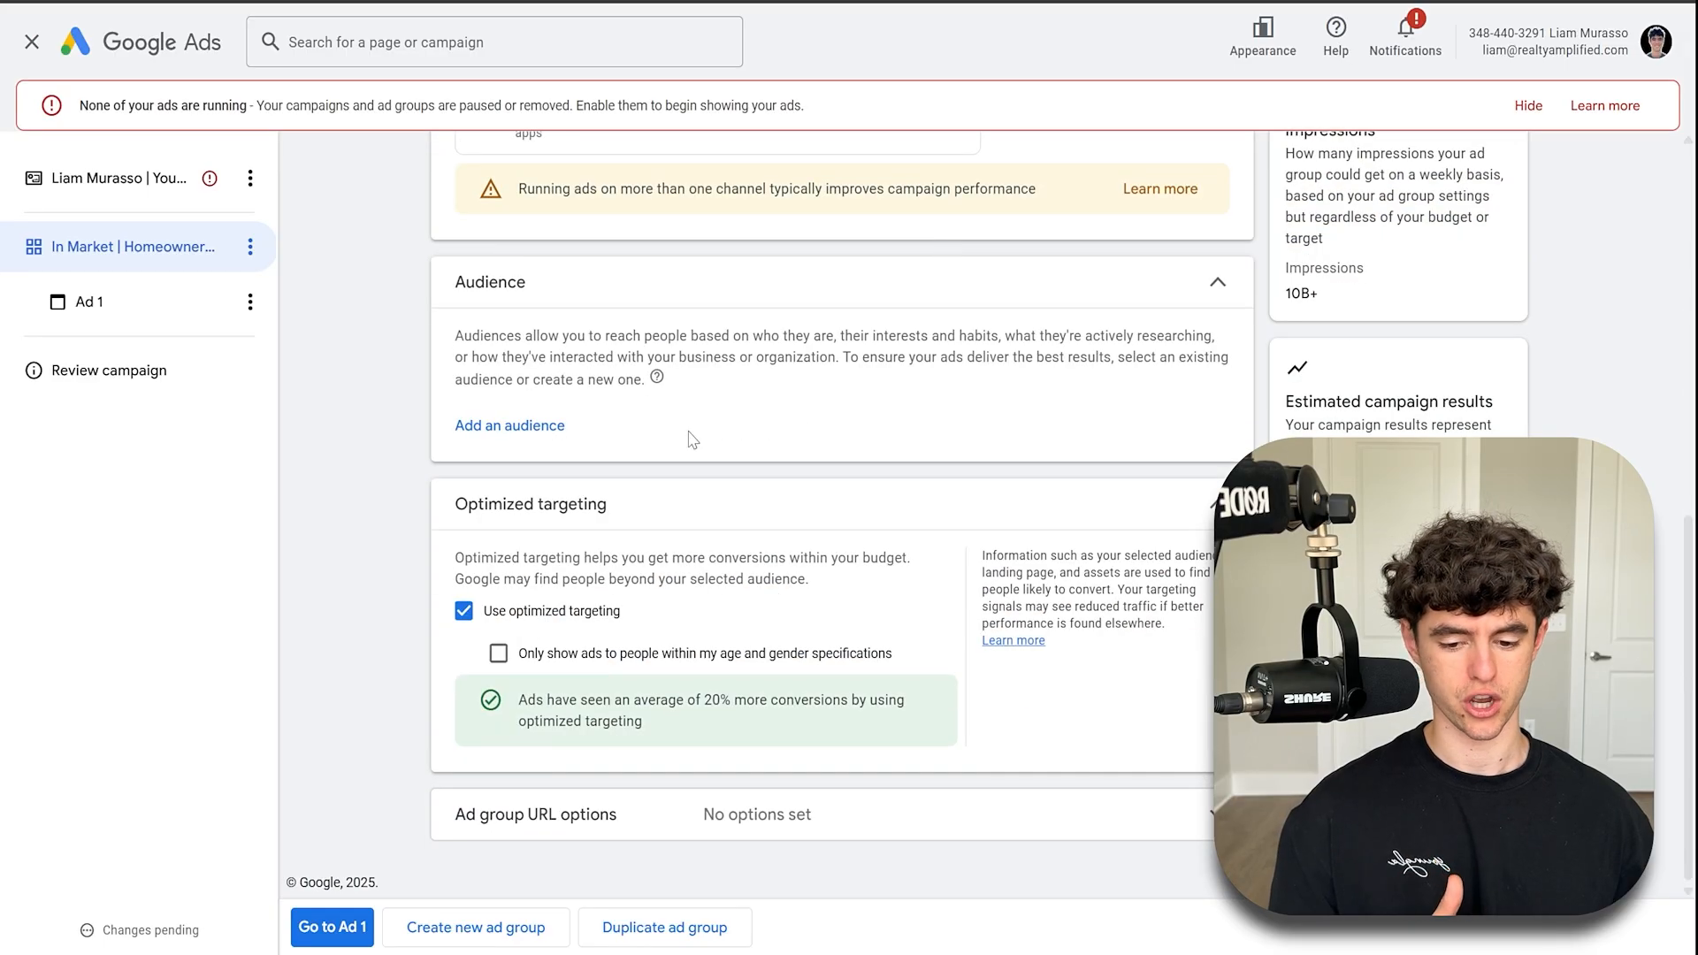
pyautogui.scroll(1, 692, 440)
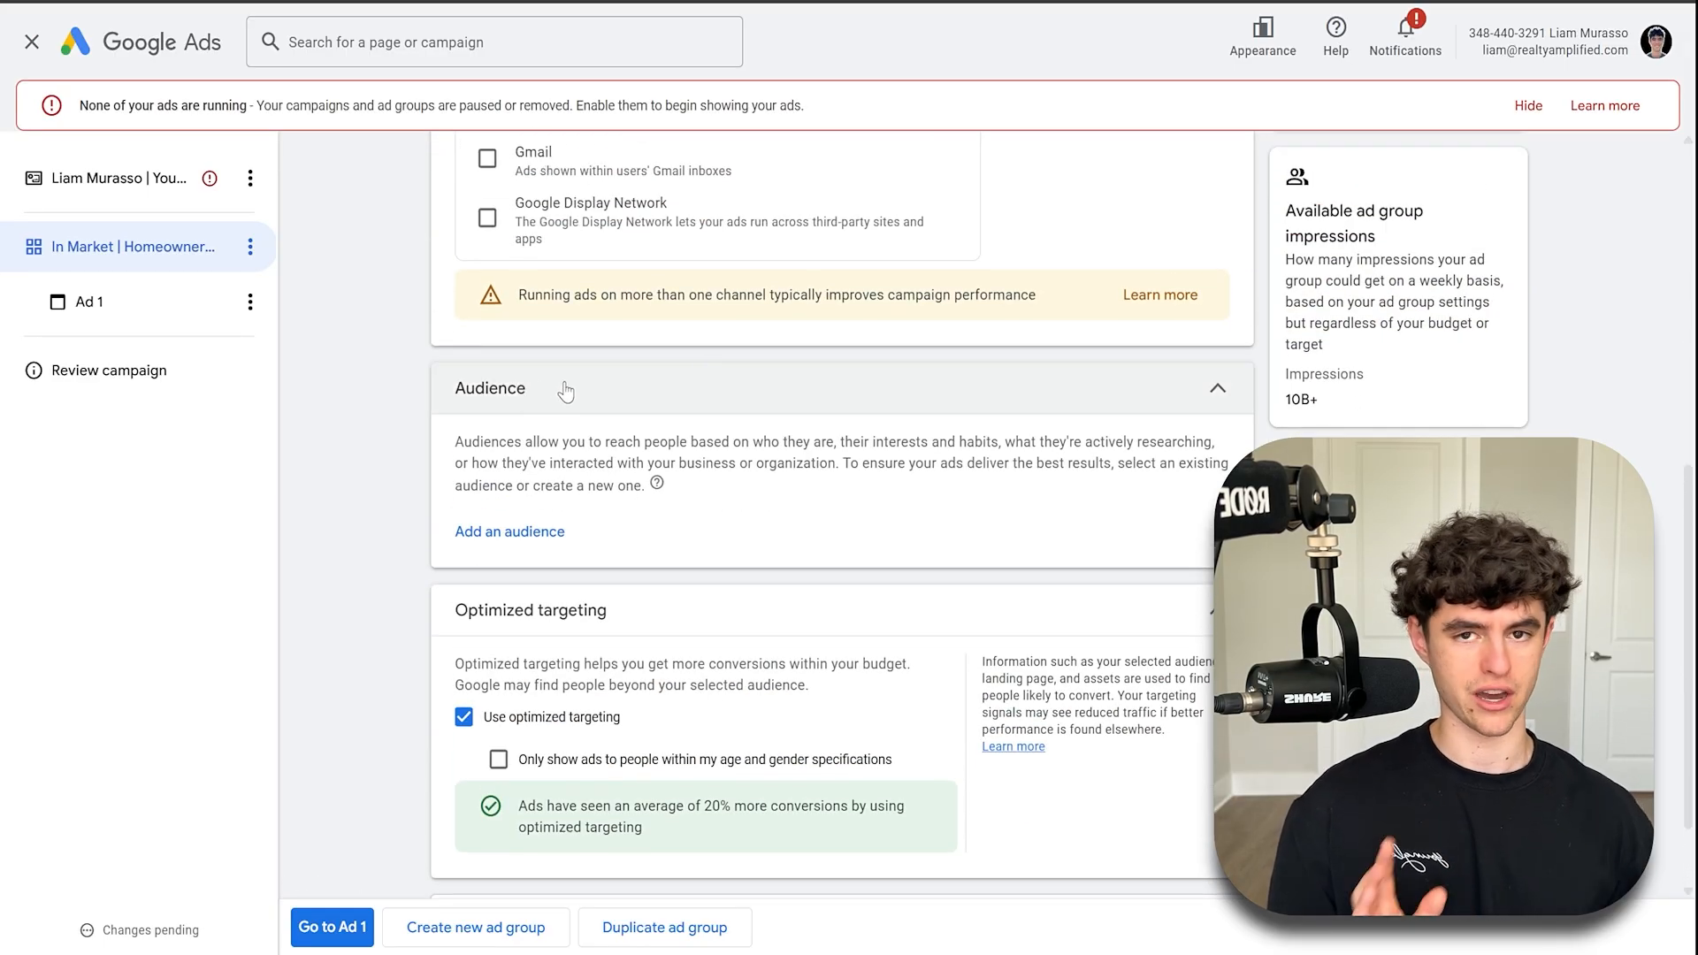
pyautogui.scroll(-1, 588, 575)
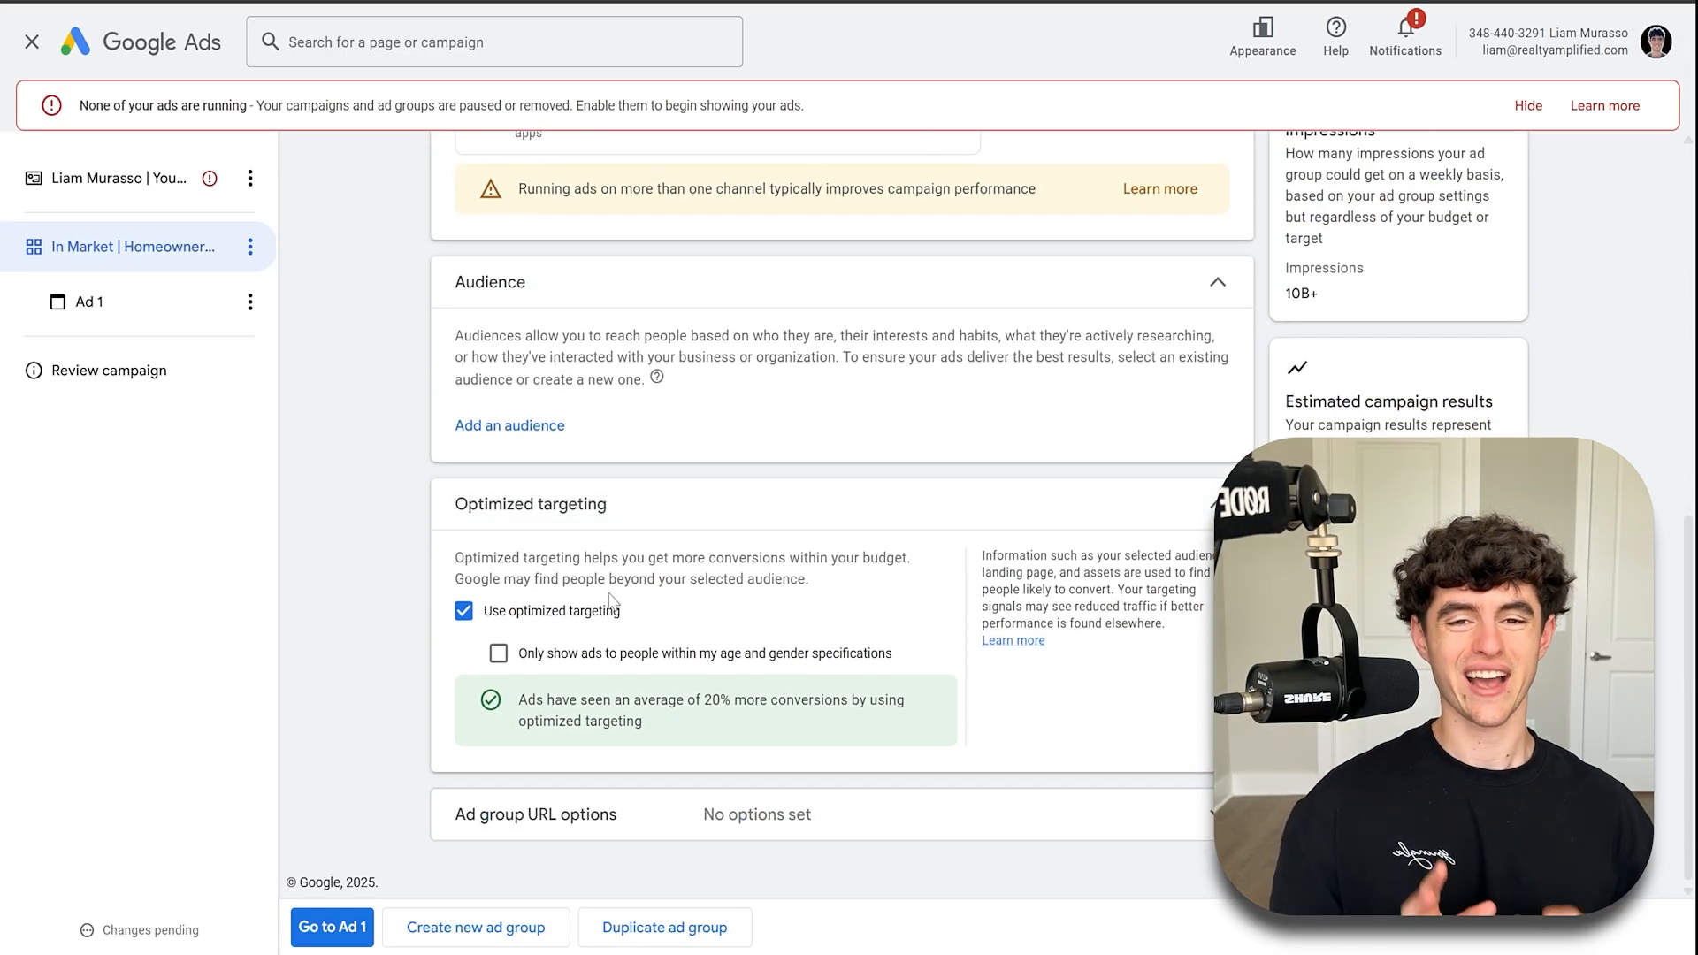
pyautogui.click(541, 612)
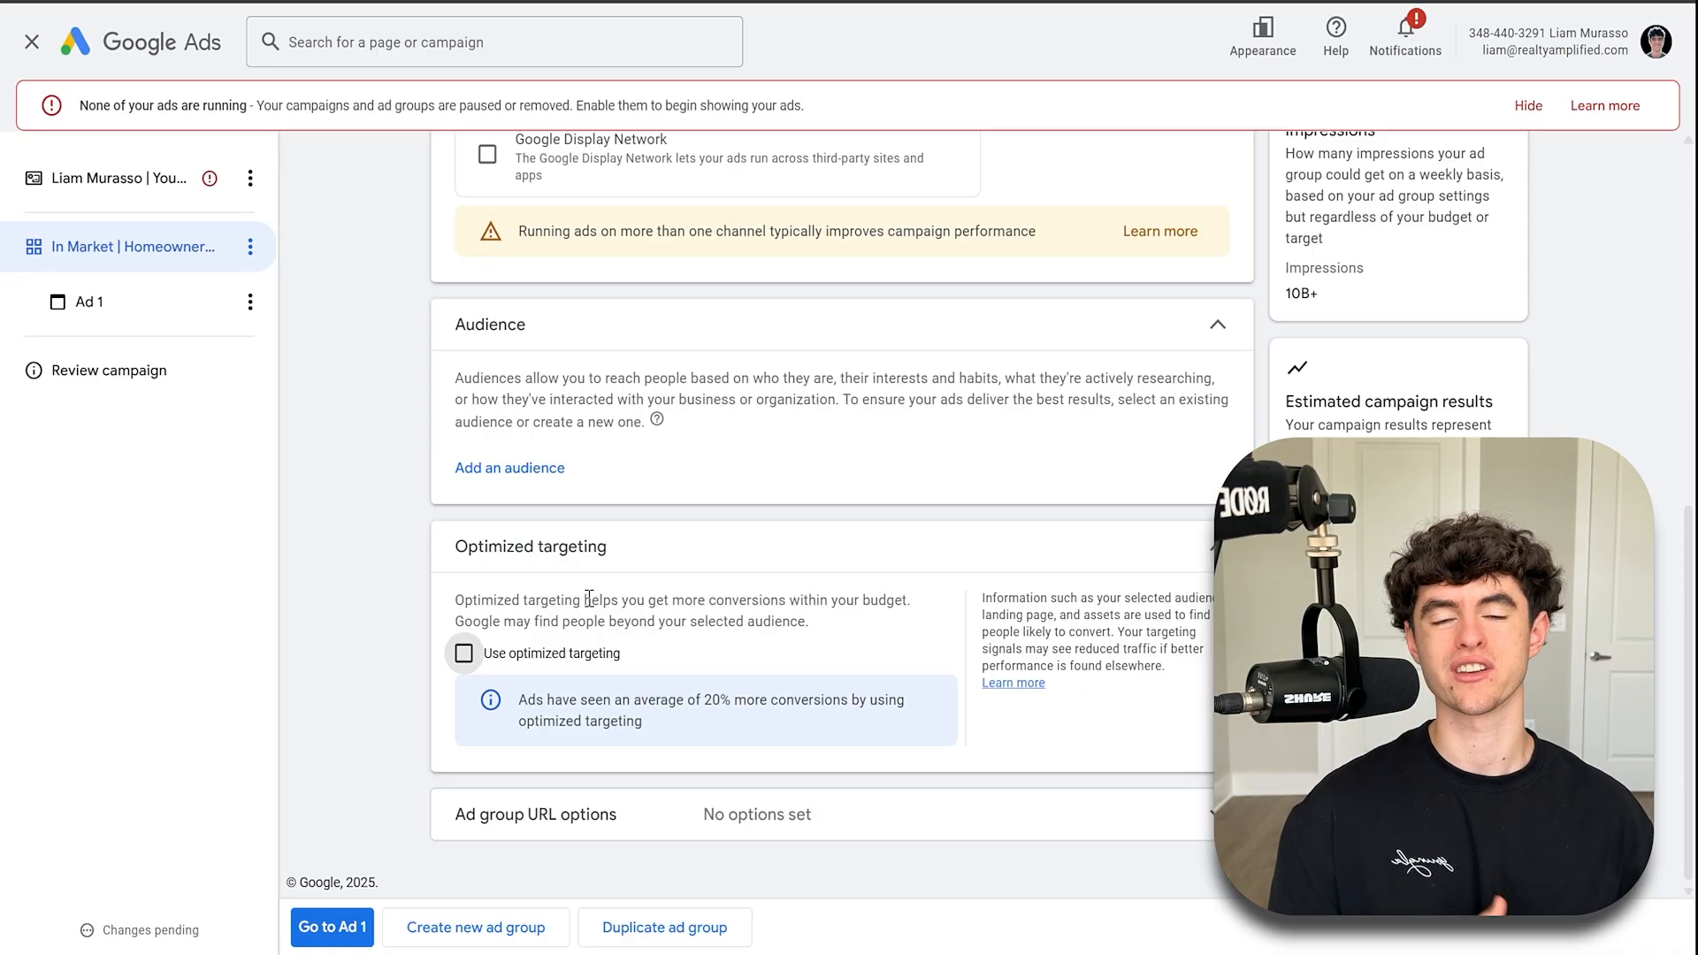
pyautogui.scroll(3, 674, 493)
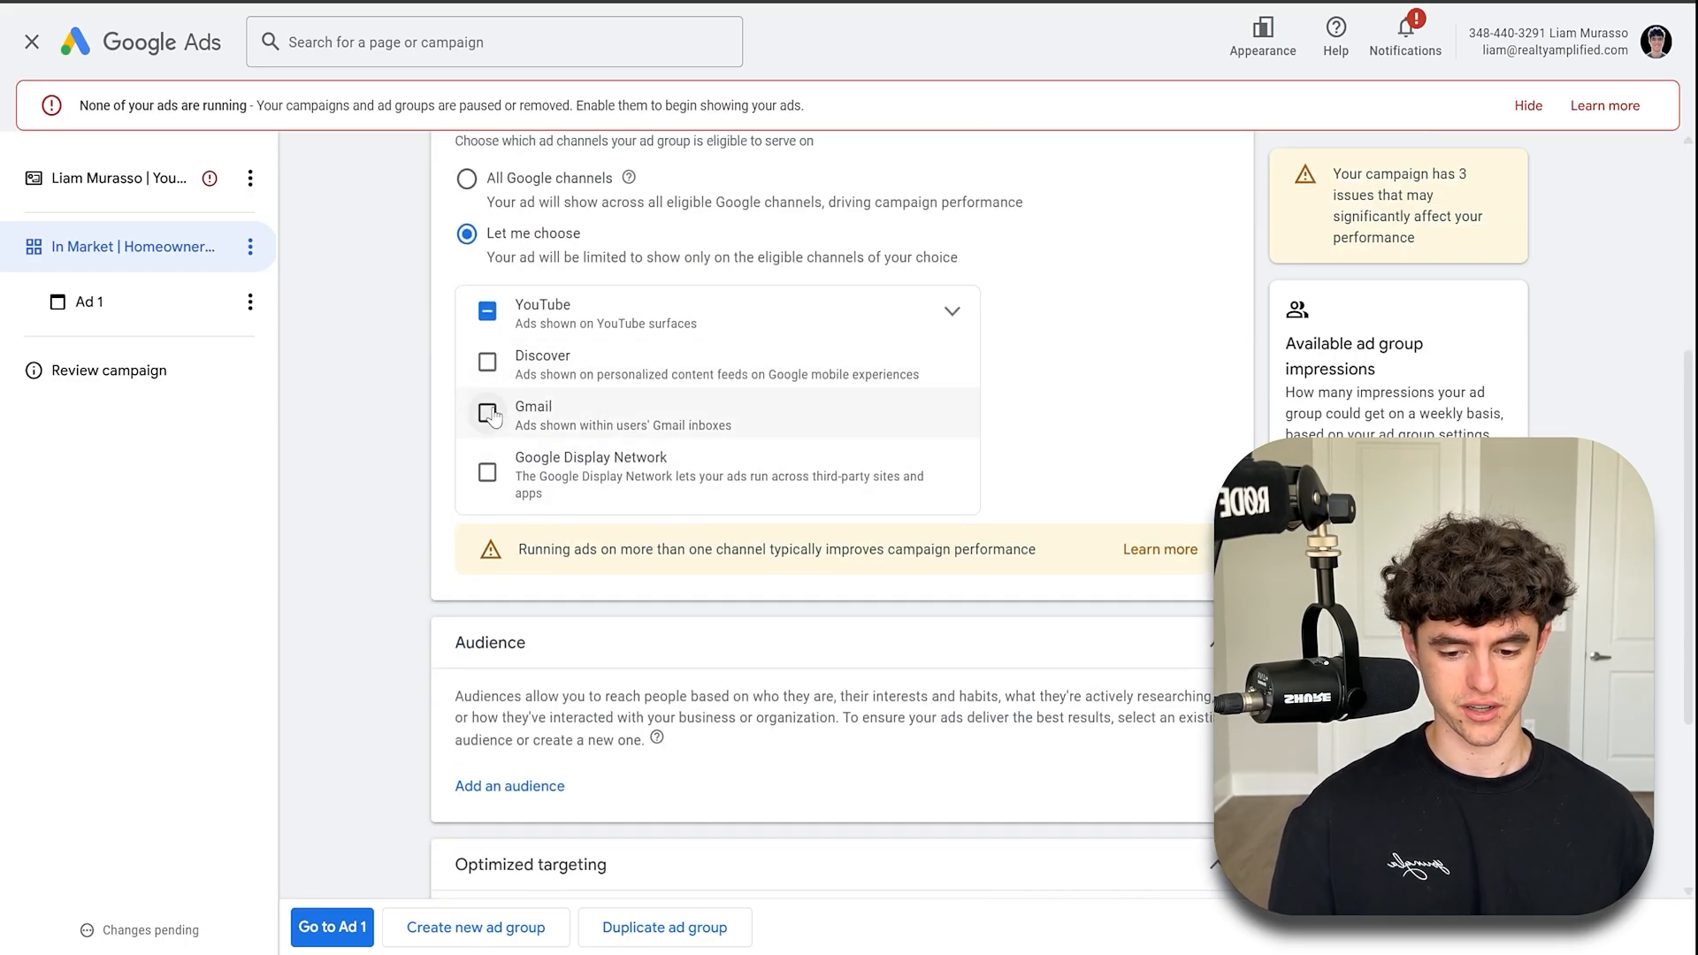
pyautogui.scroll(-3, 822, 582)
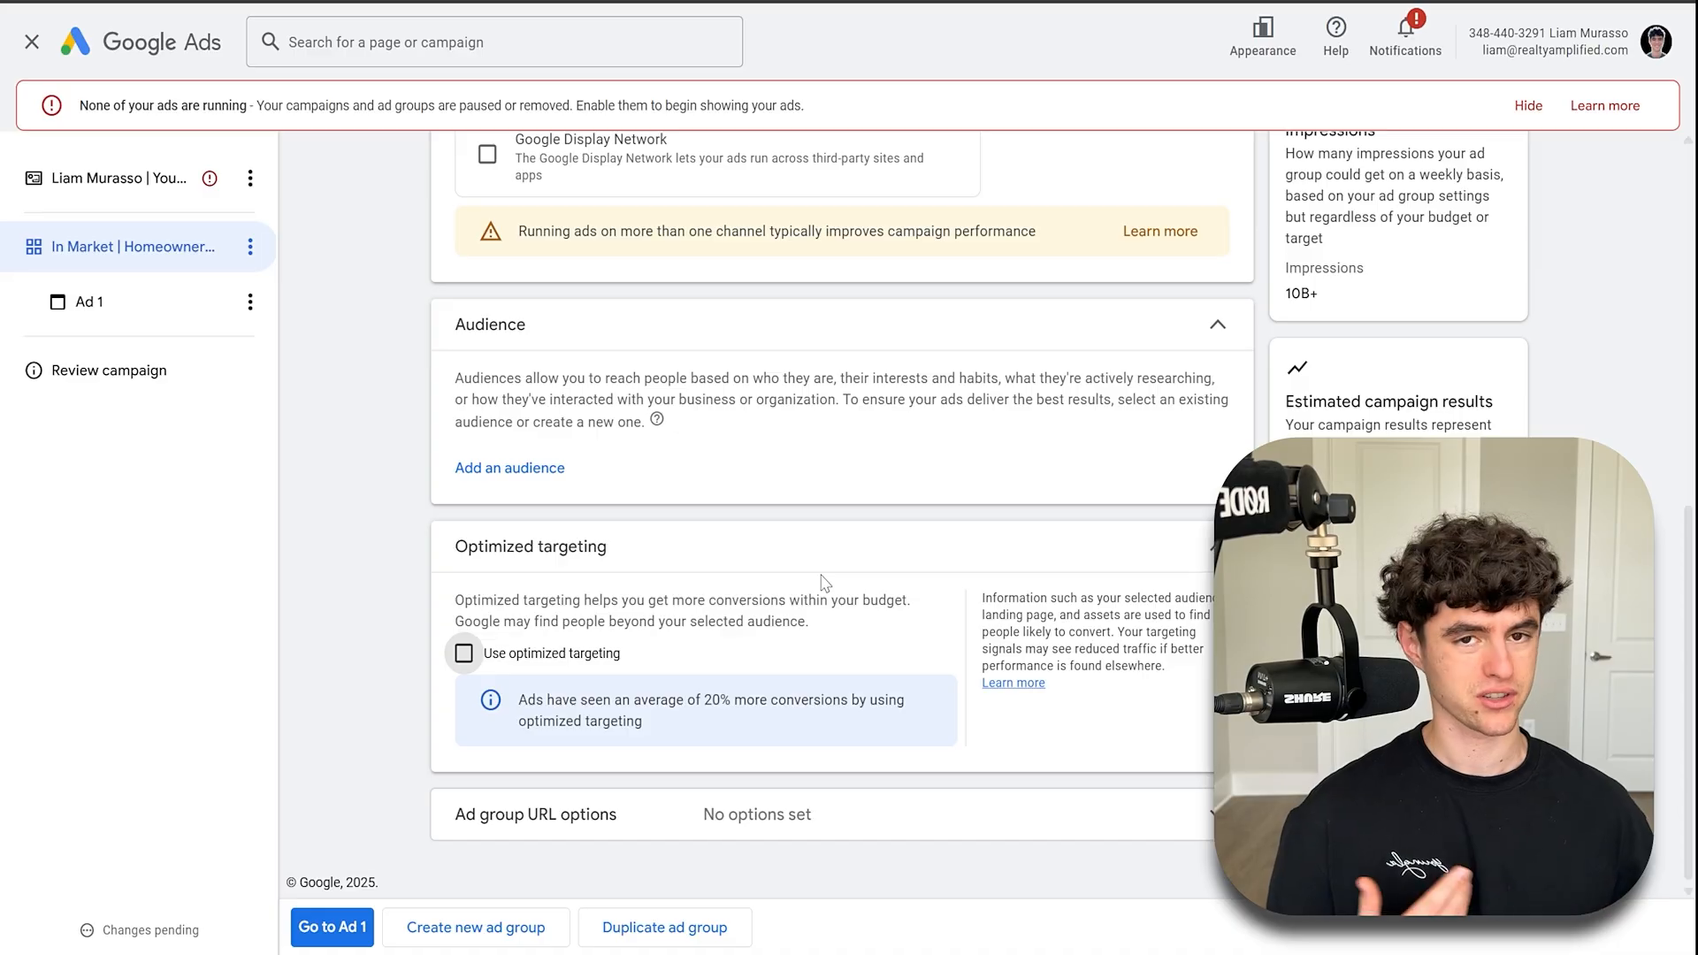